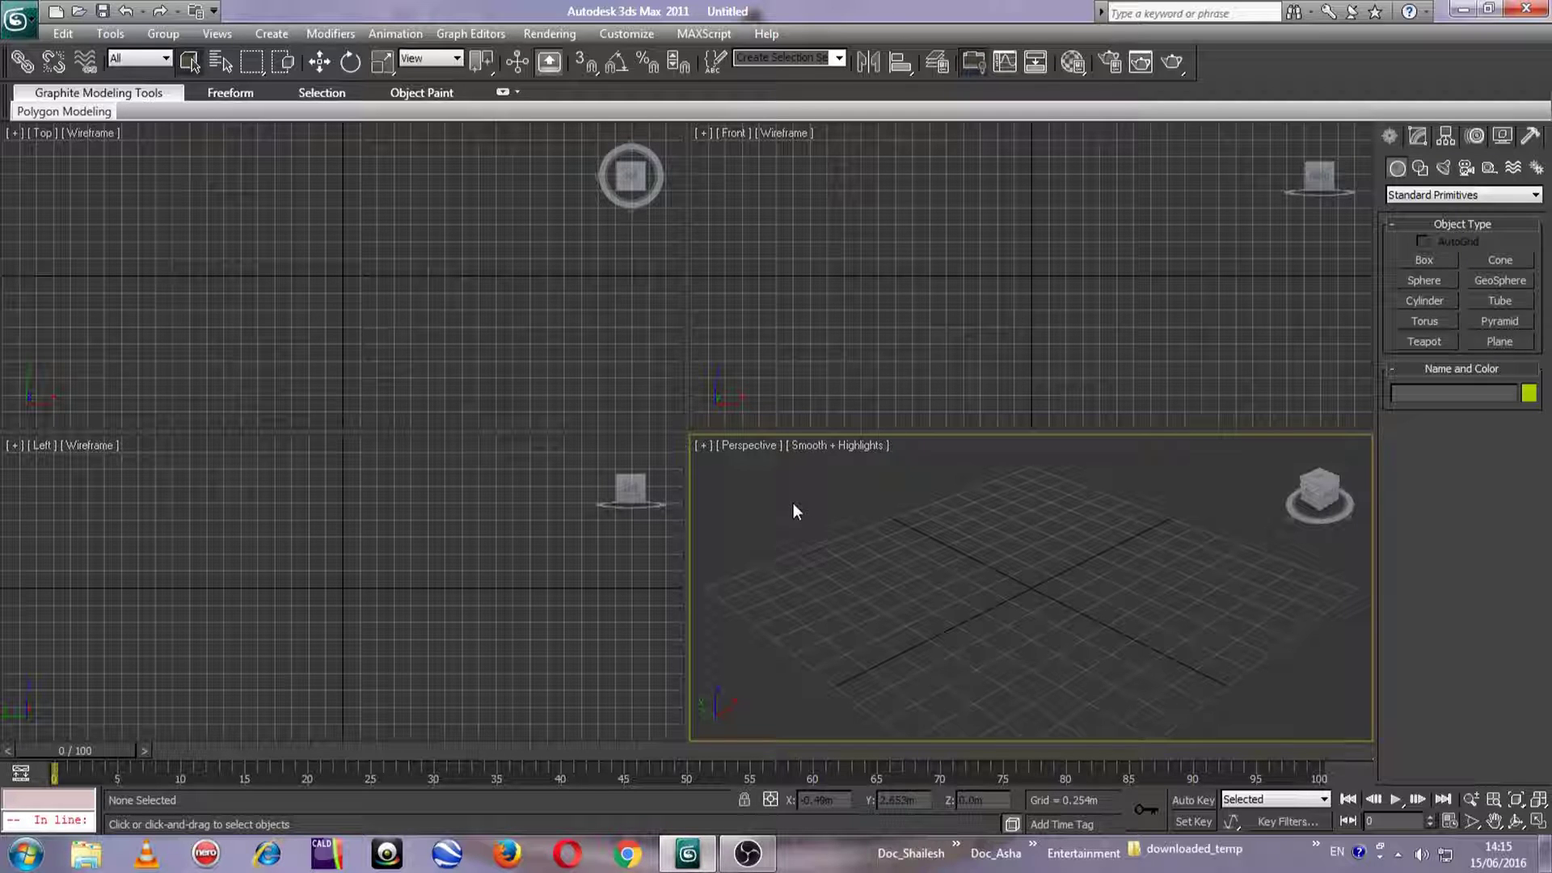
# Step: Open the units setup and choose Meters as the metric display unit
pyautogui.click(629, 36)
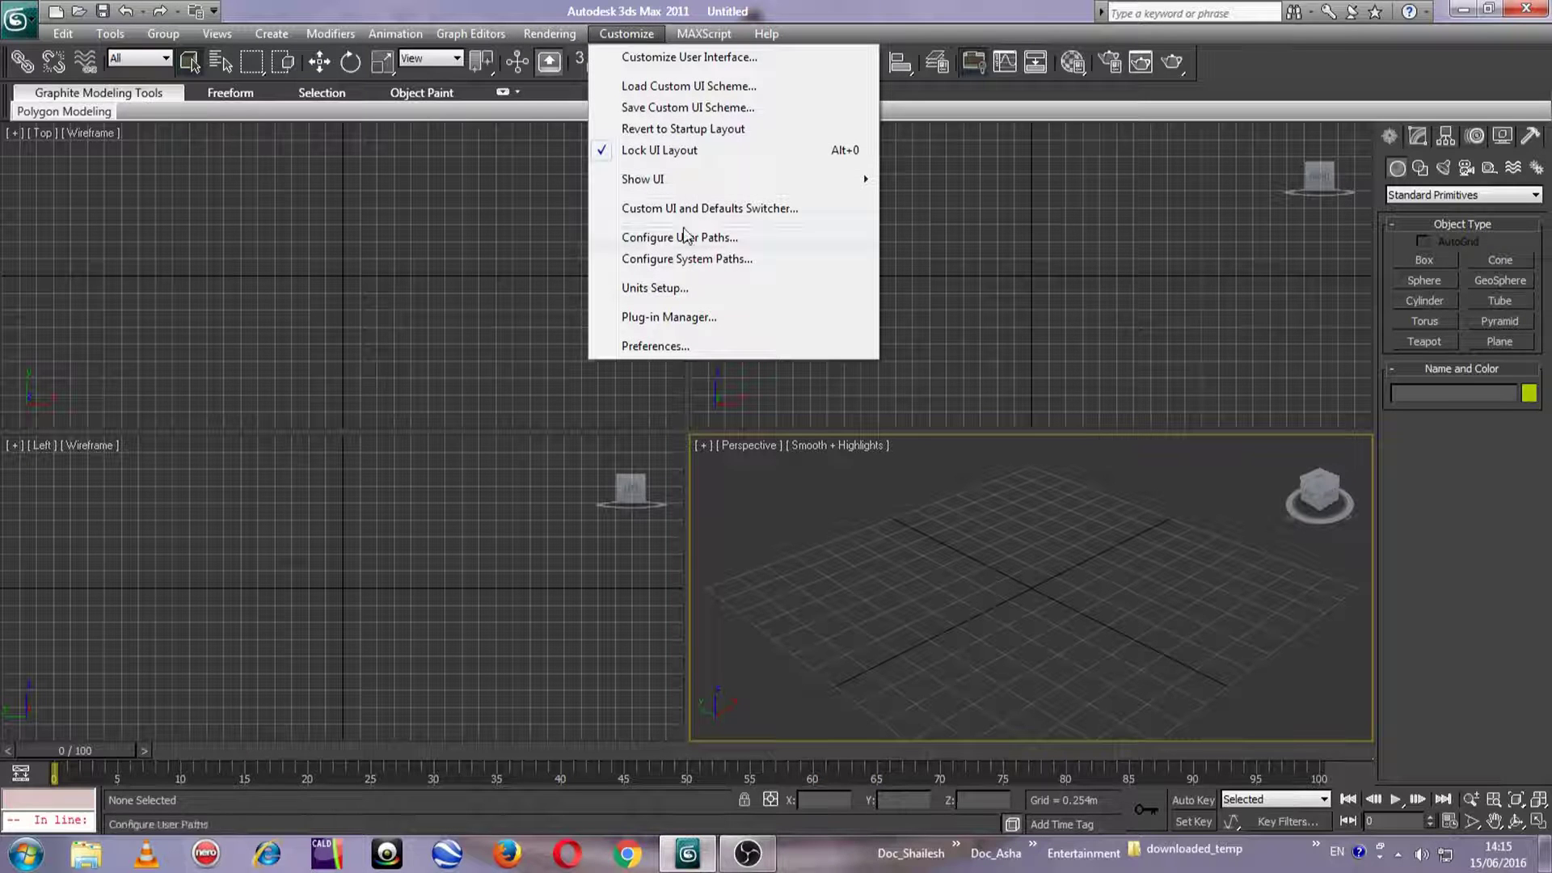
pyautogui.click(669, 286)
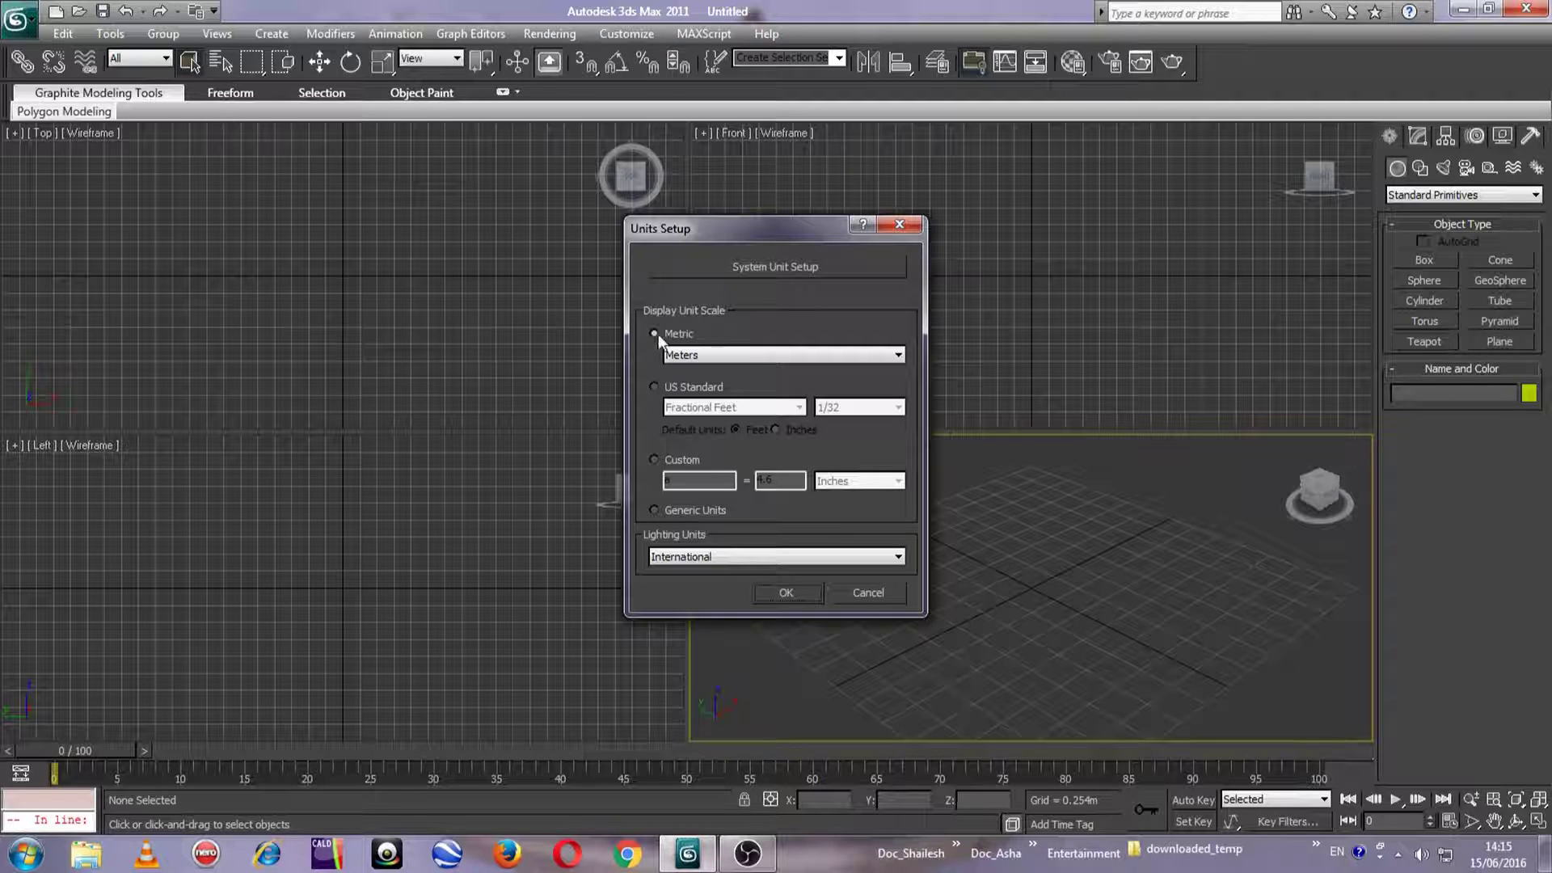
pyautogui.click(701, 354)
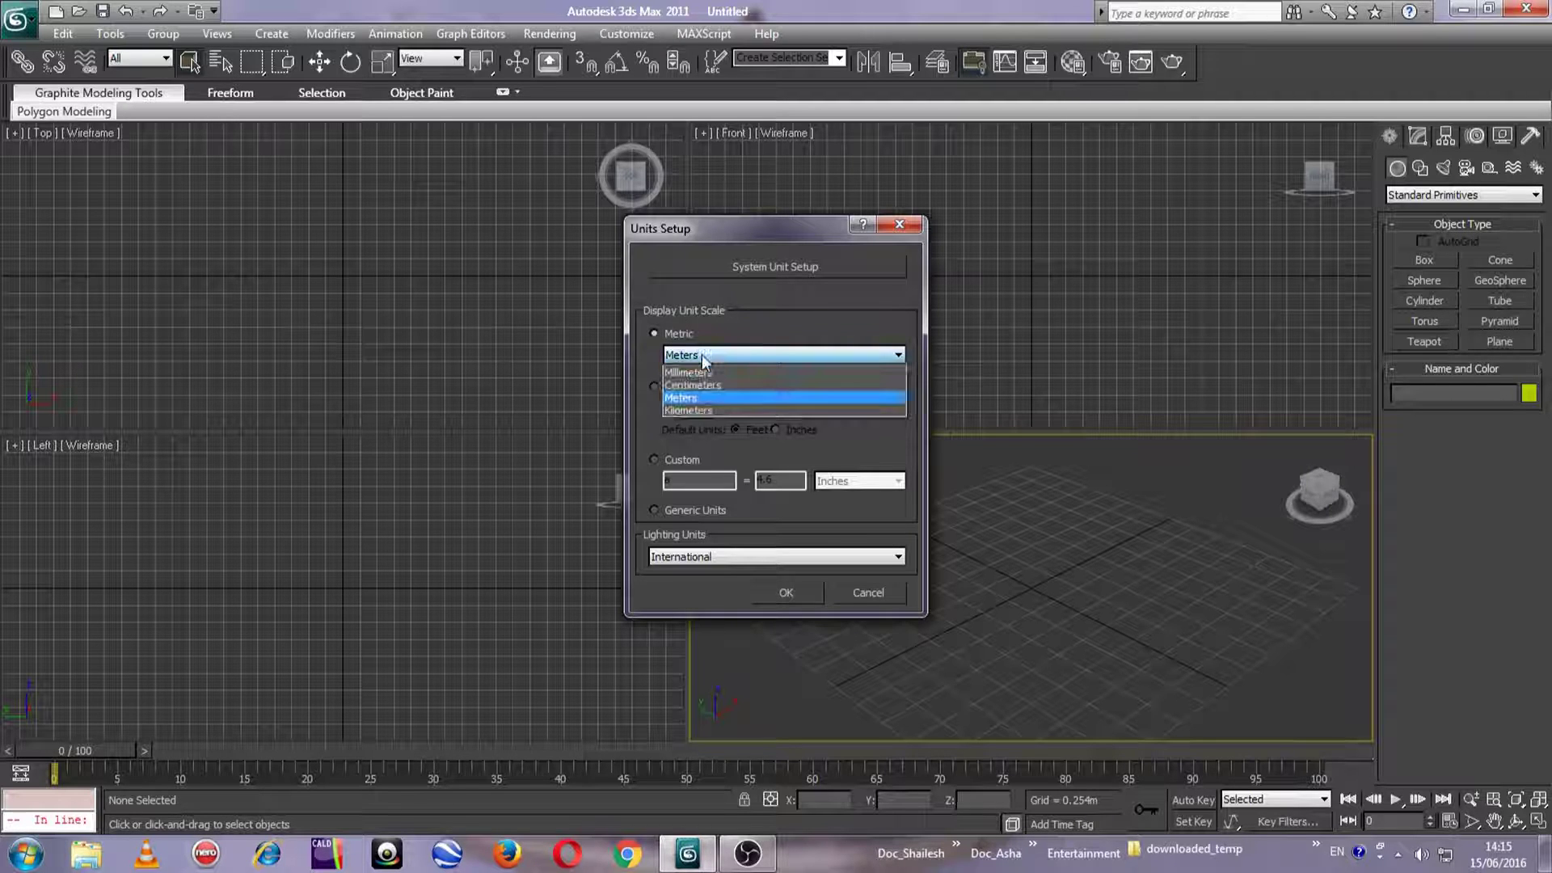
pyautogui.click(721, 400)
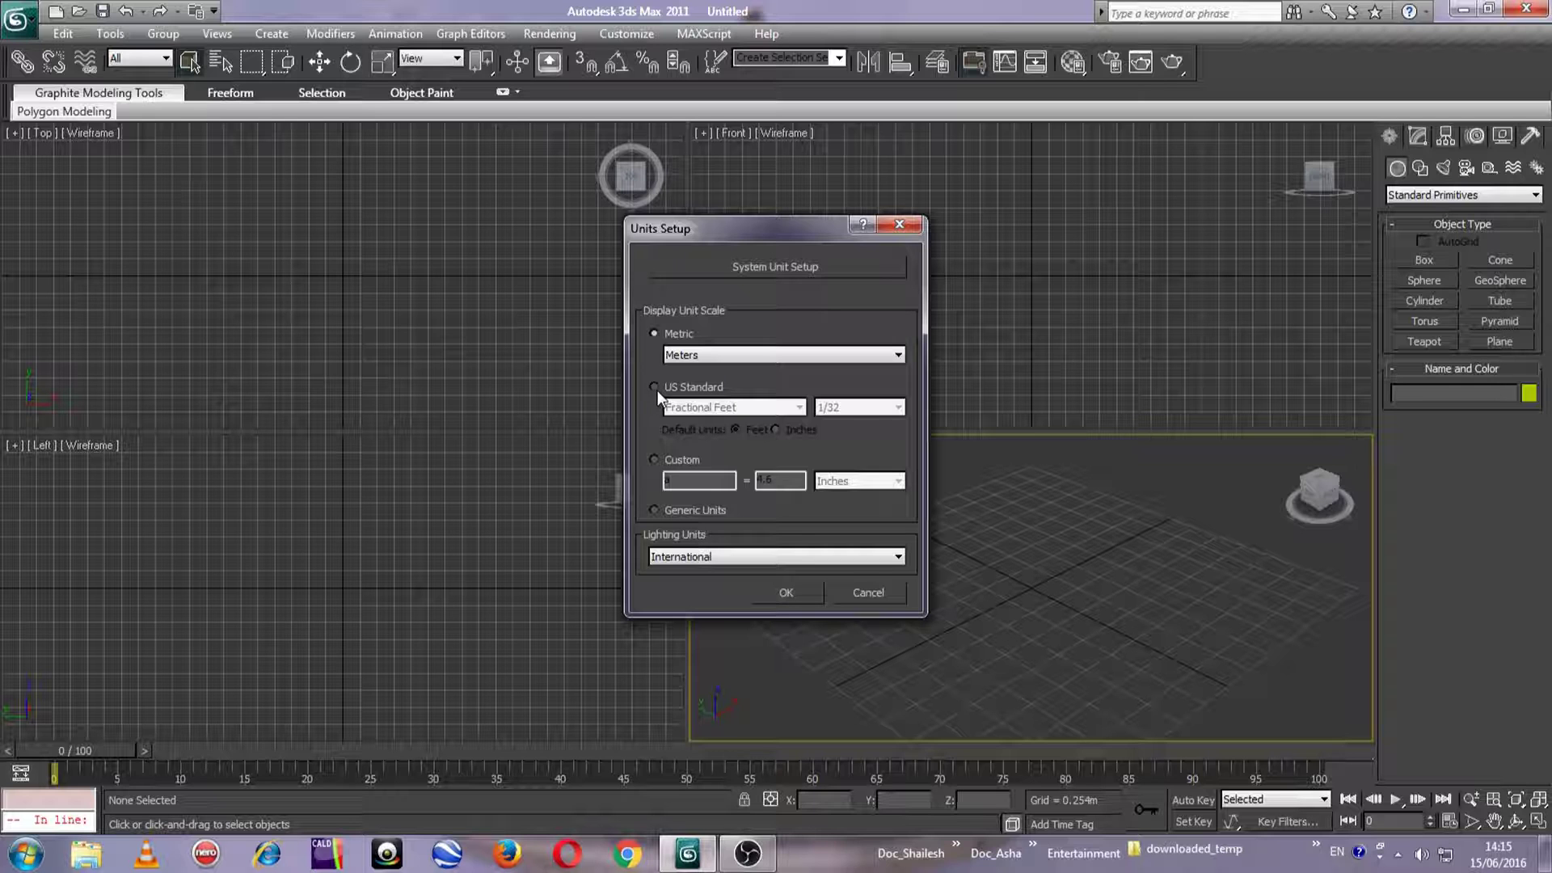
# Step: Try the US Standard and Custom display unit scales and look over their unit choices
pyautogui.click(654, 386)
pyautogui.click(731, 407)
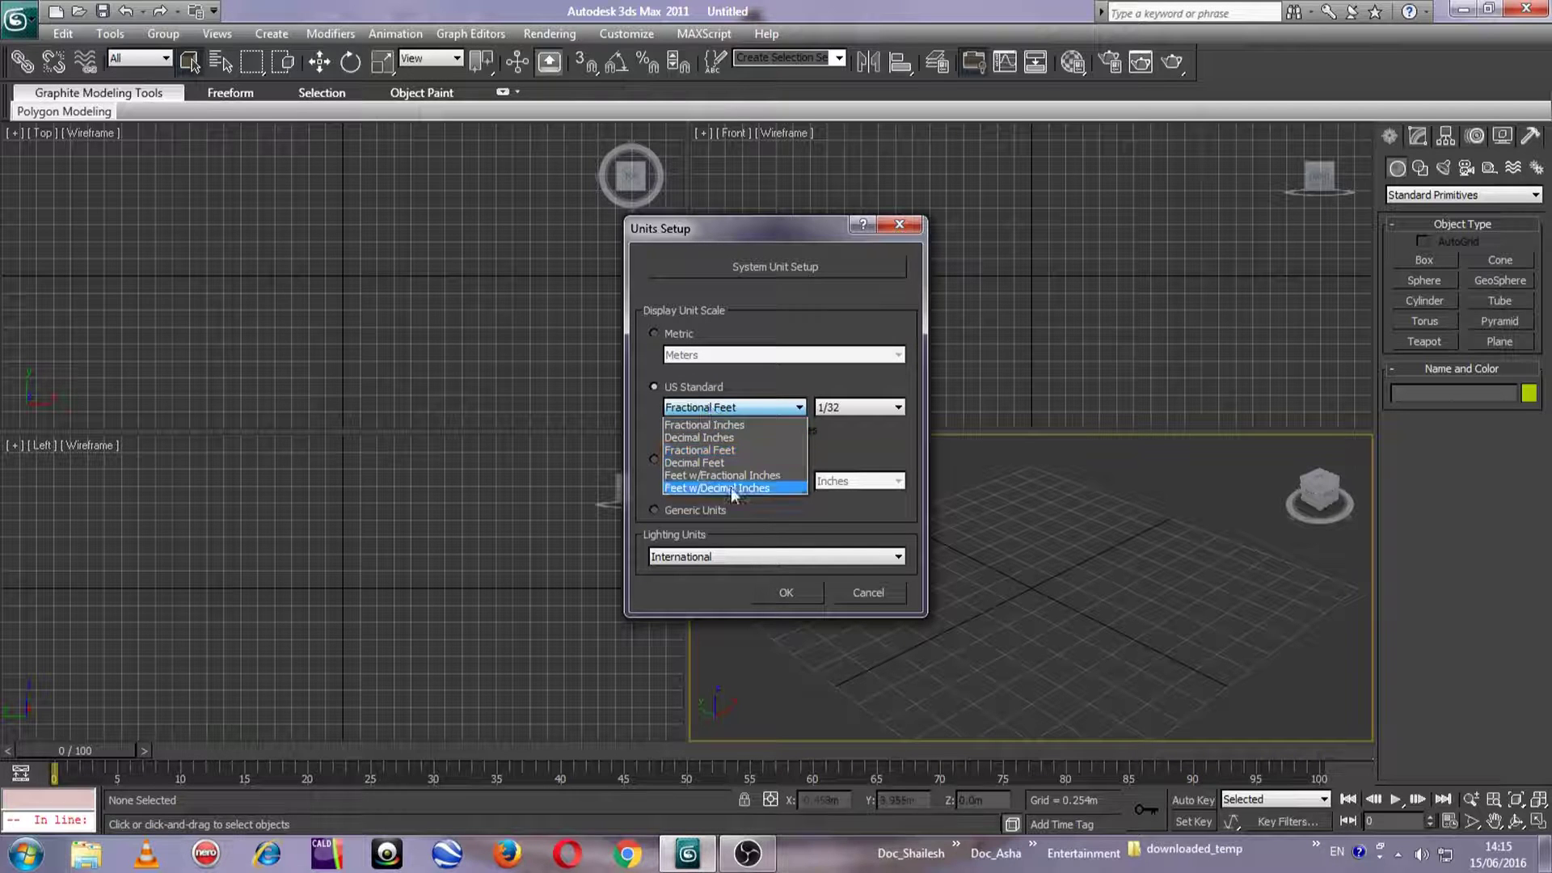
pyautogui.click(657, 386)
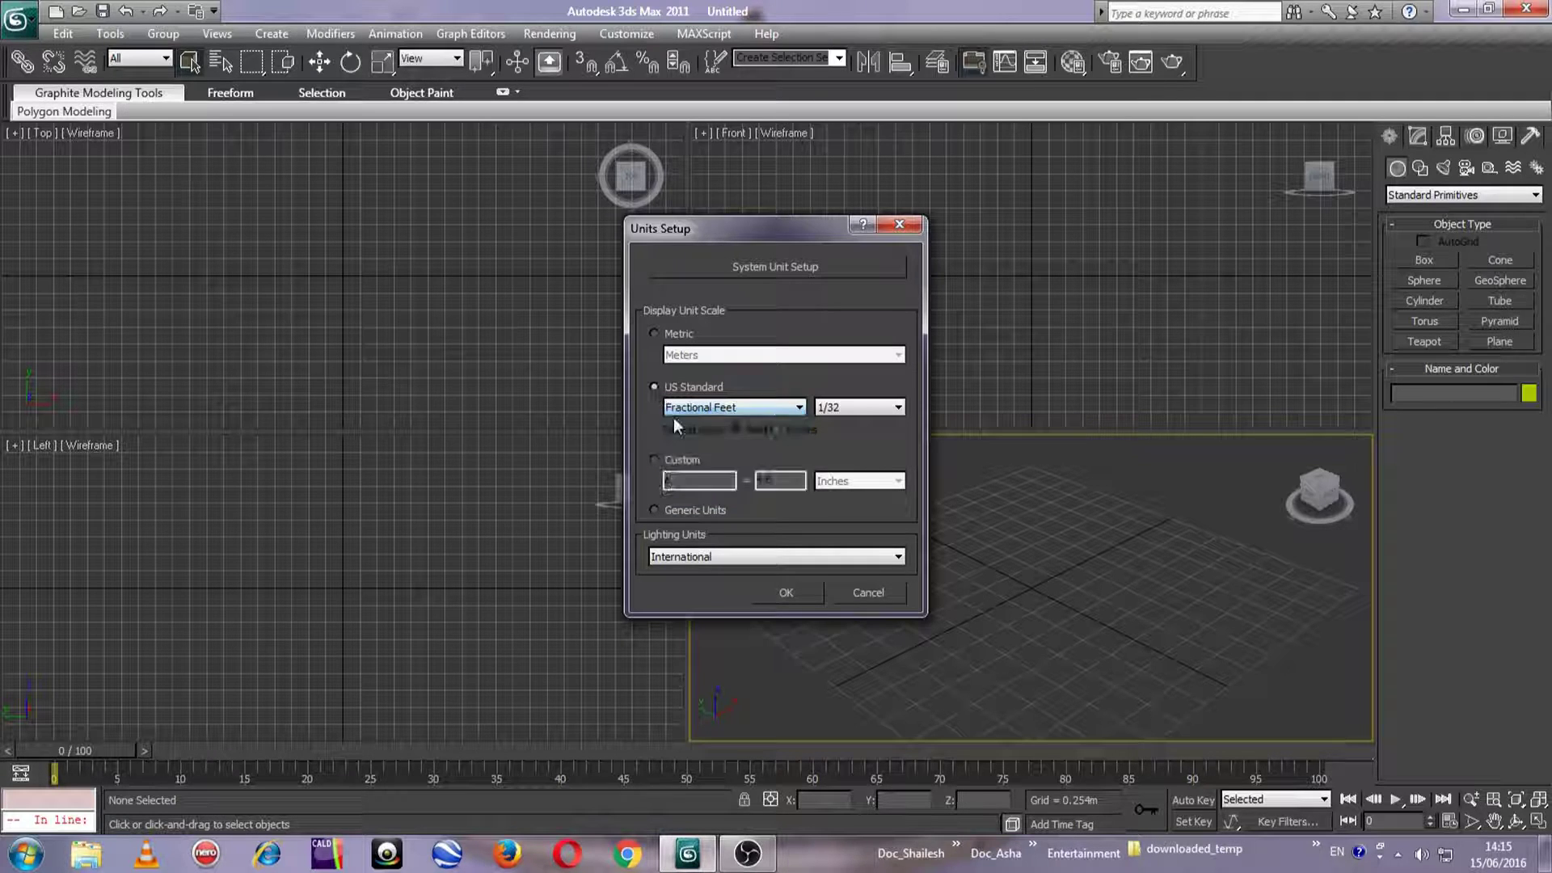
pyautogui.click(653, 459)
pyautogui.click(691, 479)
pyautogui.write('a')
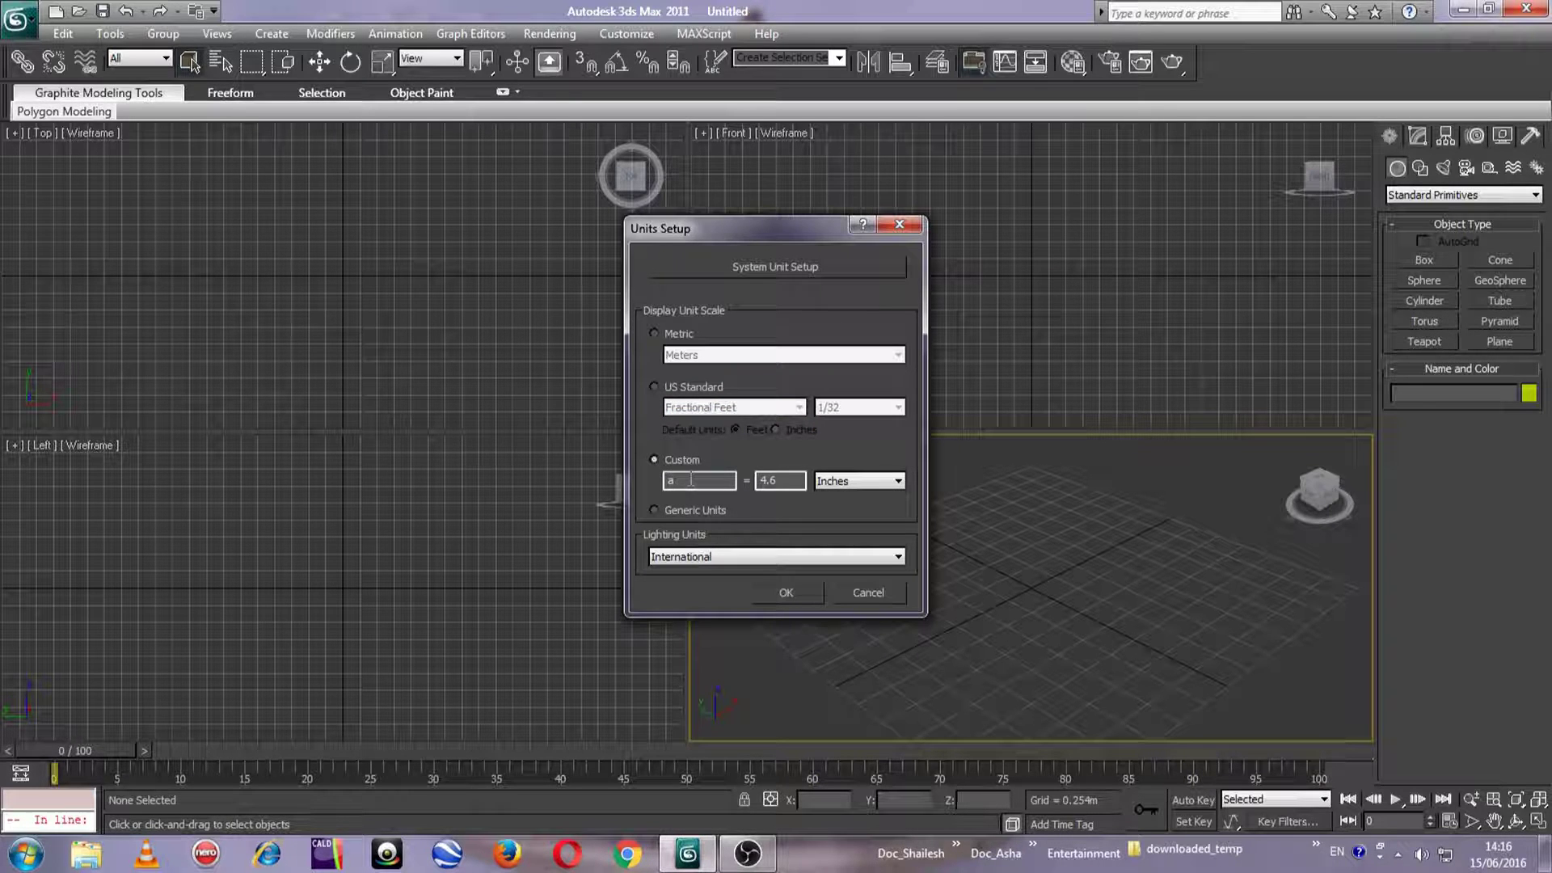
pyautogui.moveTo(701, 480); pyautogui.dragTo(576, 474)
pyautogui.moveTo(791, 475); pyautogui.dragTo(709, 478)
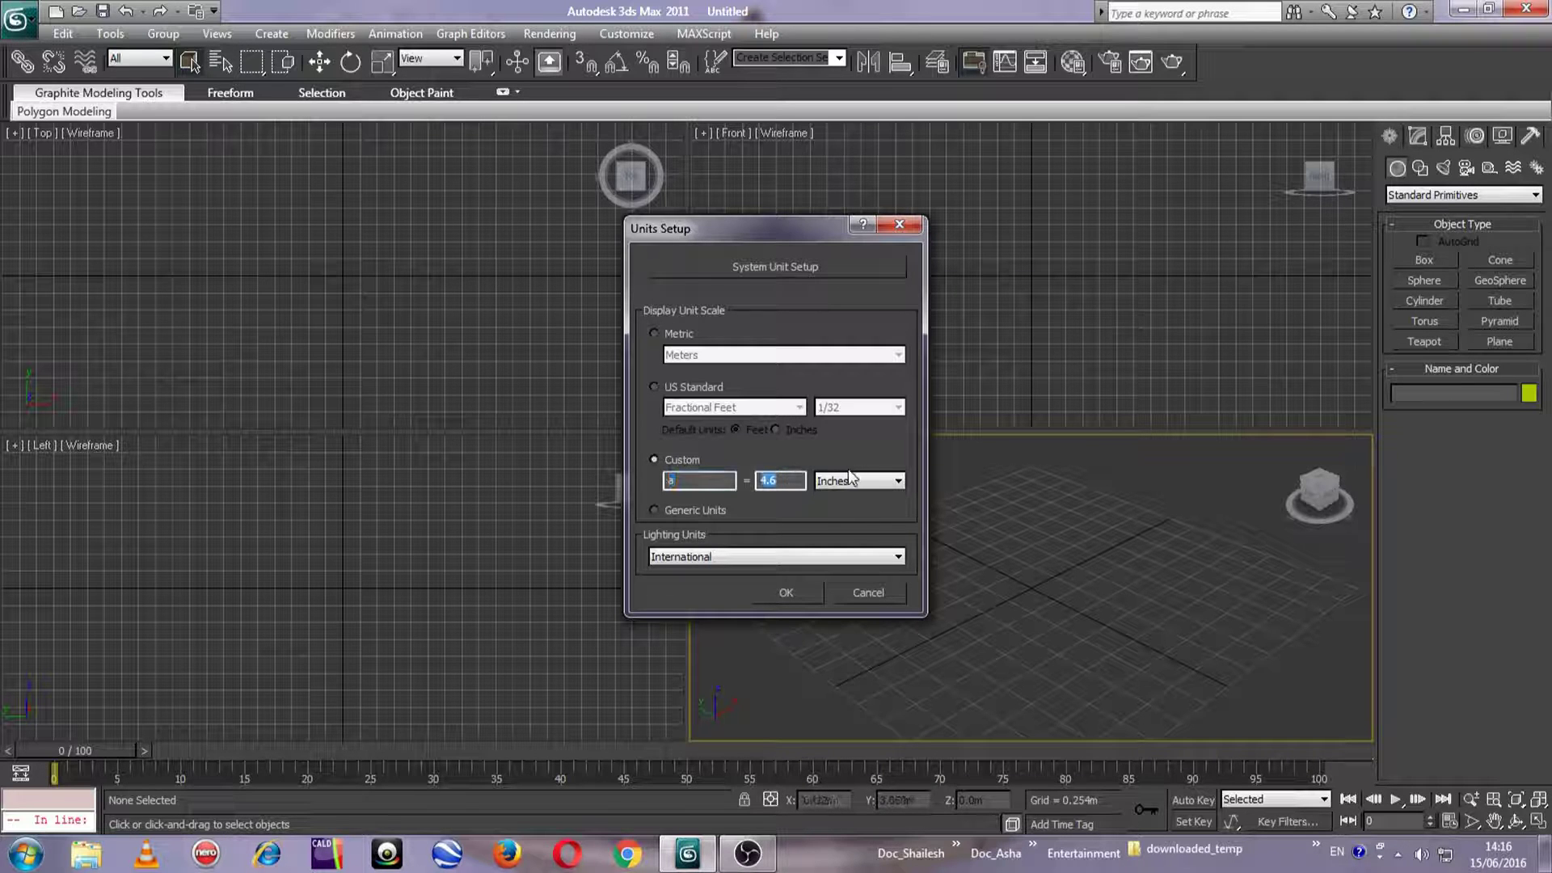
pyautogui.click(865, 482)
pyautogui.click(864, 483)
pyautogui.click(795, 480)
# Step: Select the Metric display unit scale in meters and apply the units setup
pyautogui.click(663, 335)
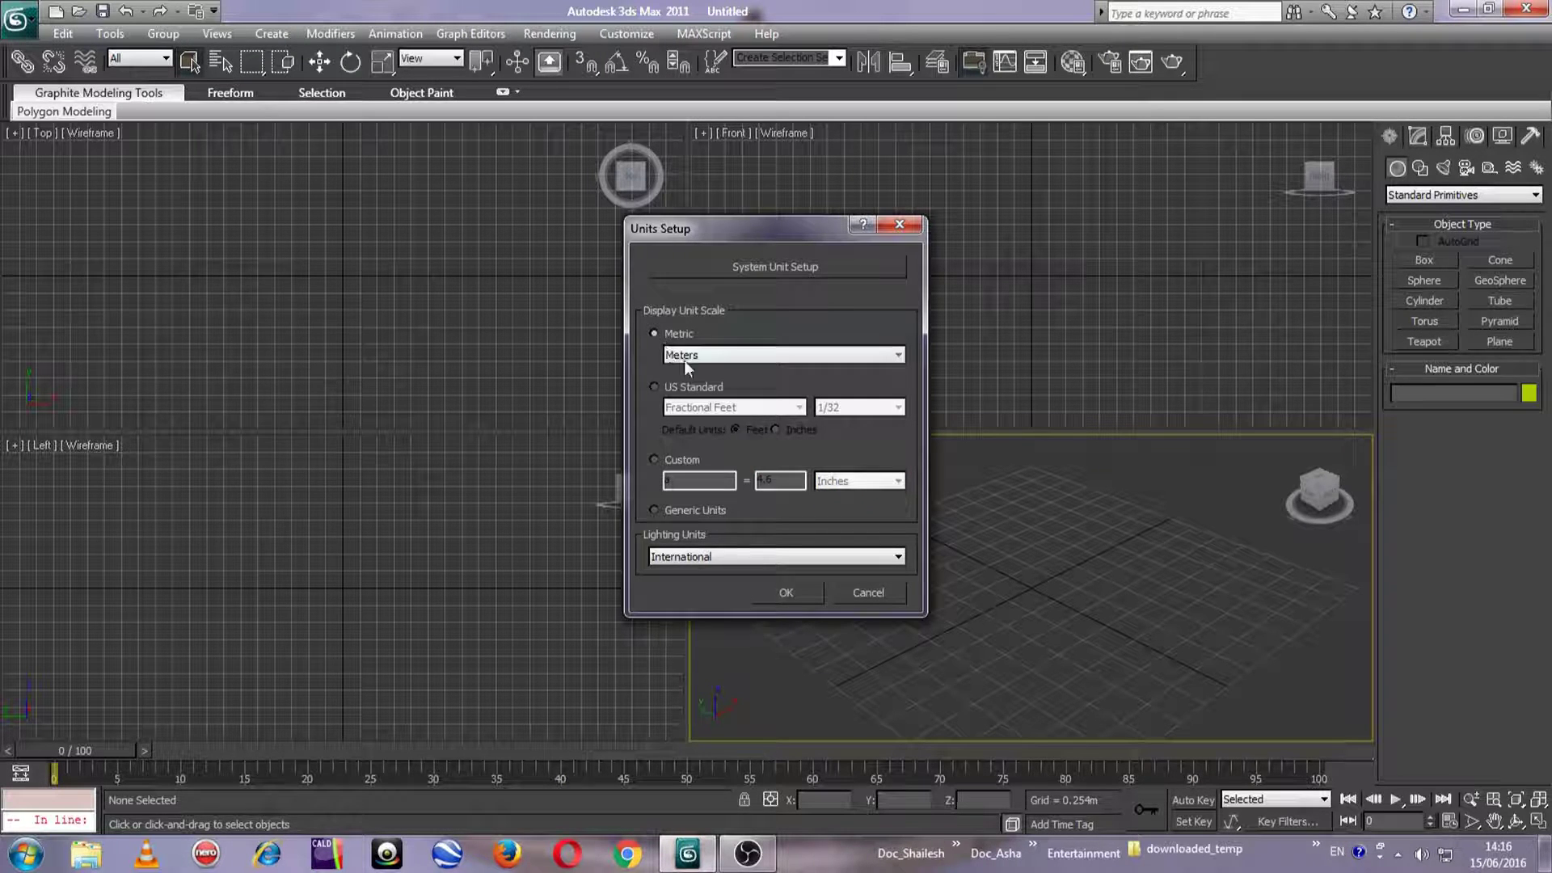
pyautogui.click(785, 593)
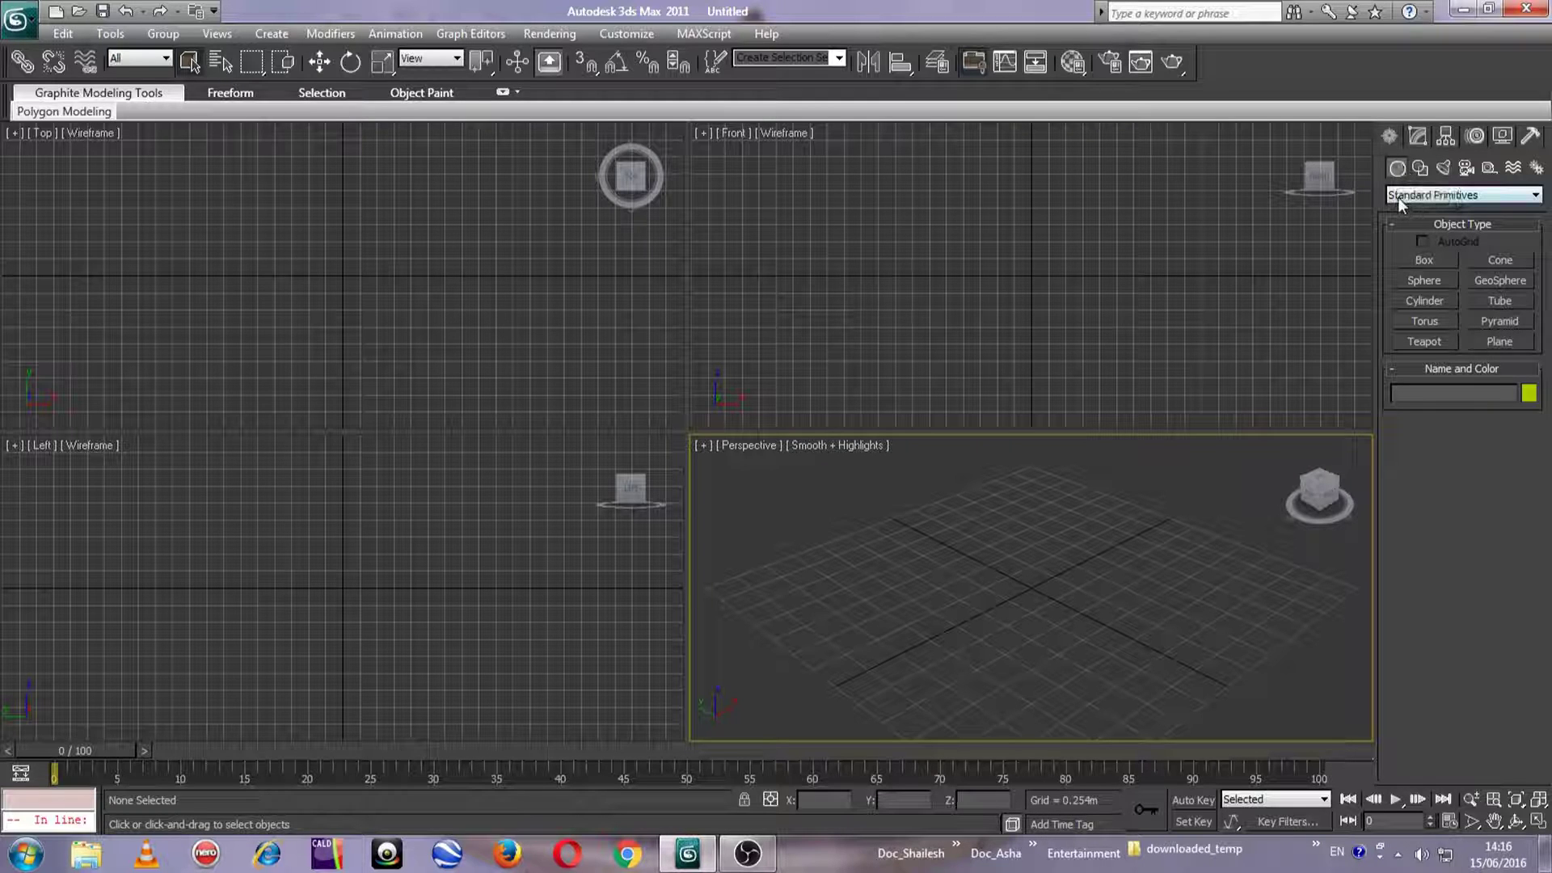
# Step: Create a standard primitive box about 2.05 m long, 1.87 m wide and 1.08 m high in the perspective view
pyautogui.click(1436, 201)
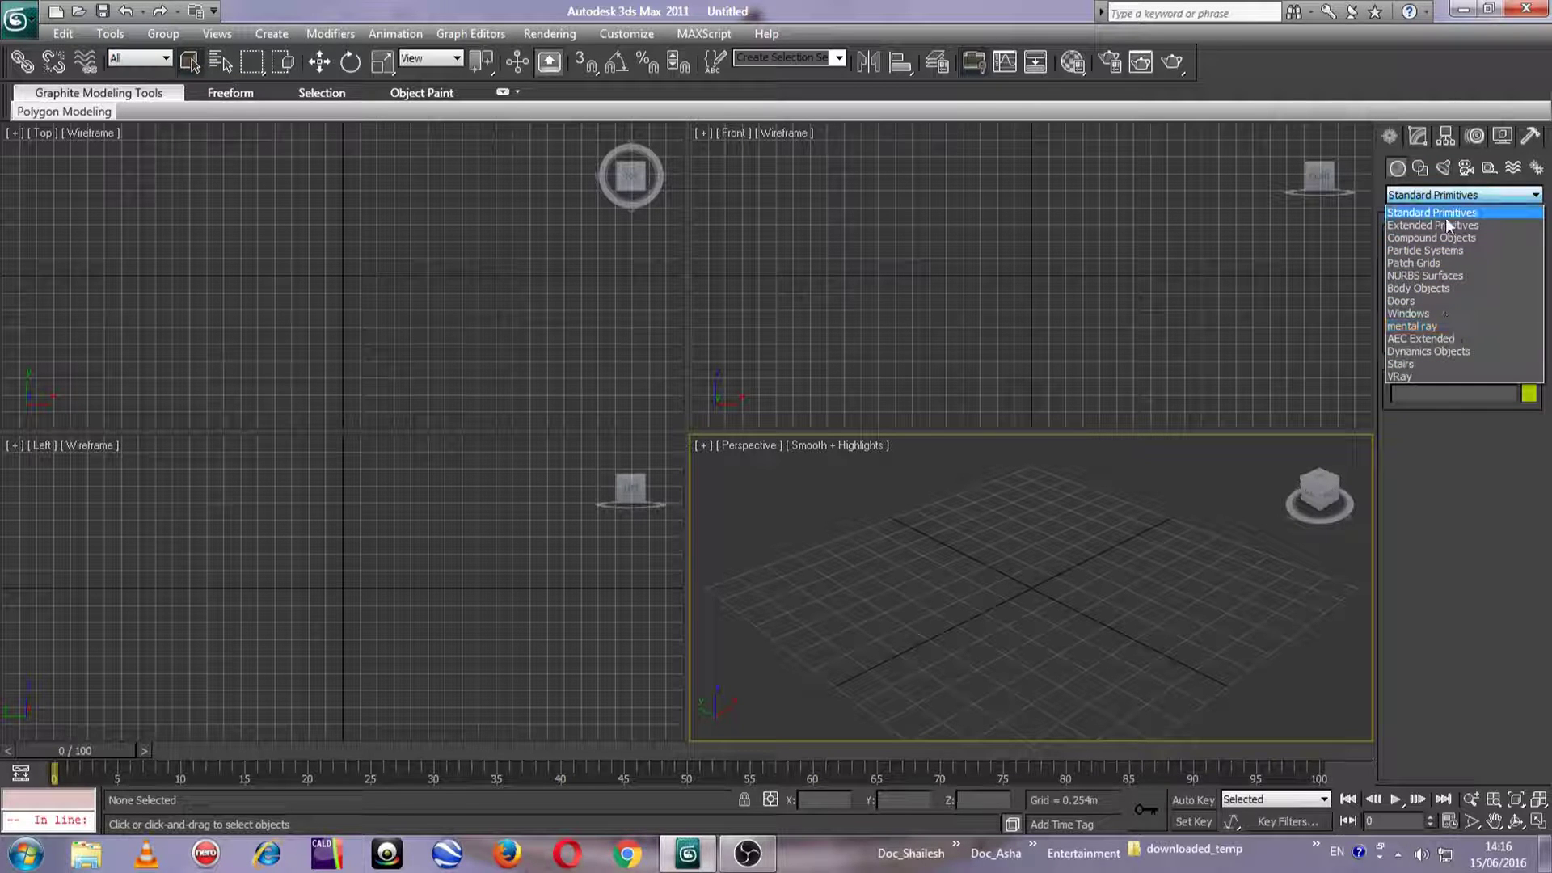
pyautogui.click(1445, 213)
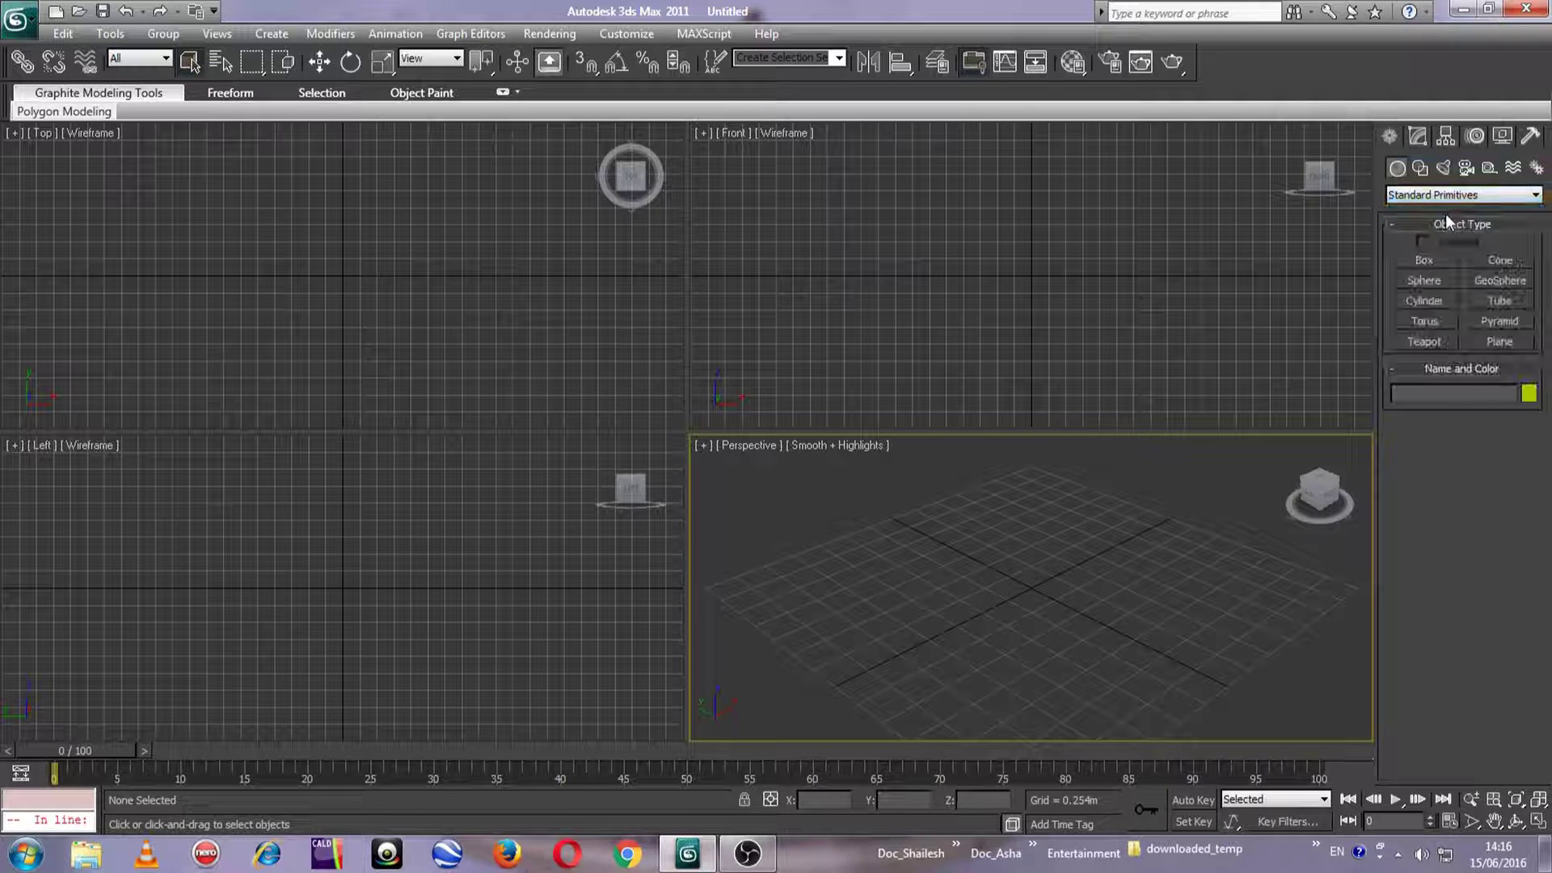
pyautogui.click(1427, 264)
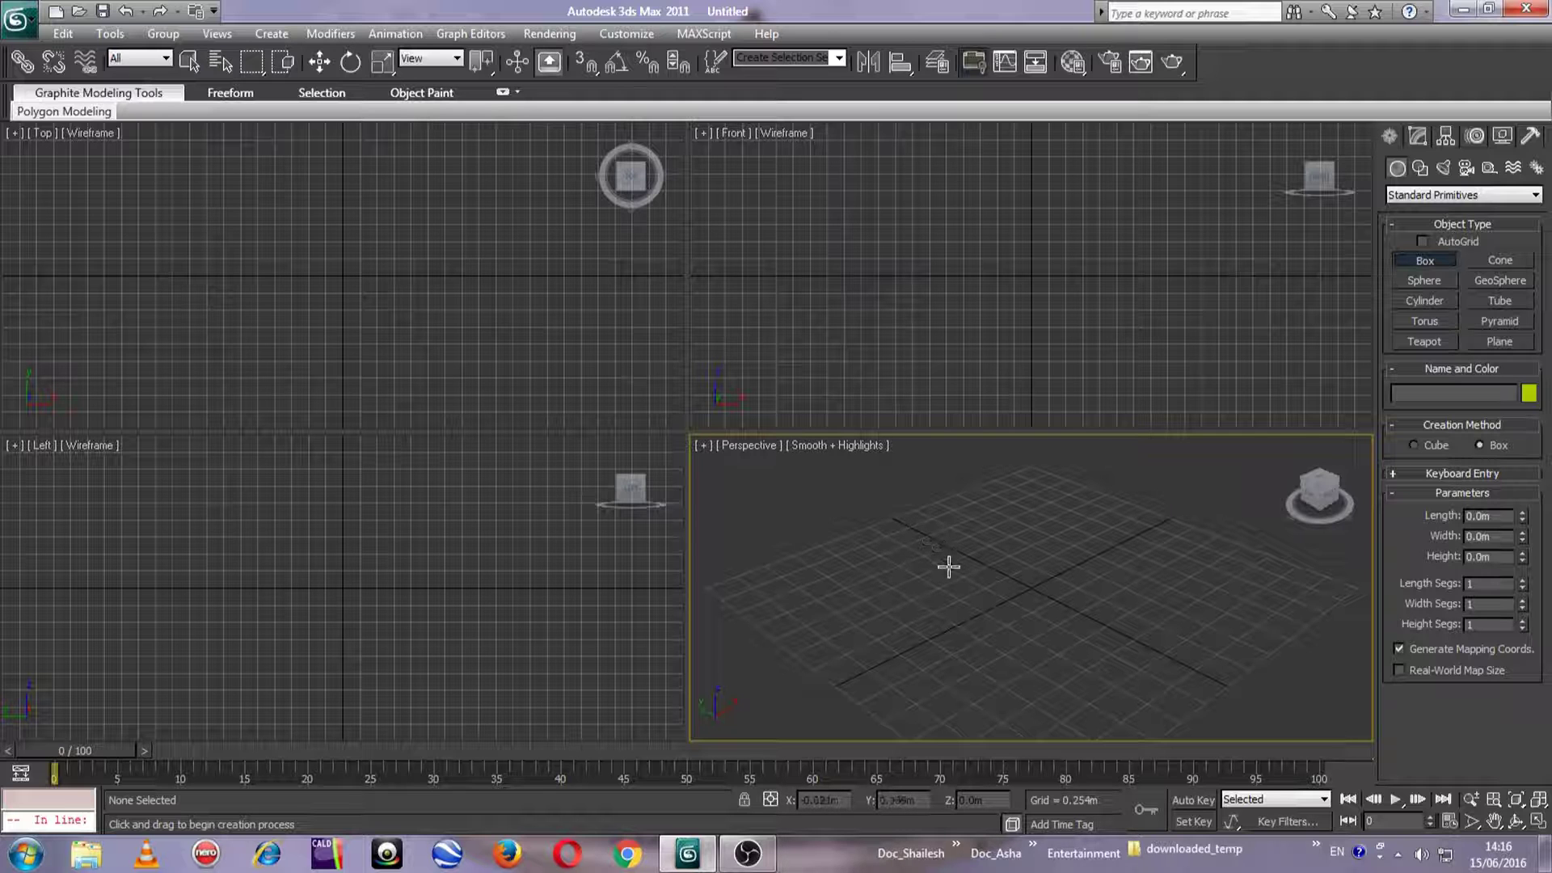
pyautogui.moveTo(898, 580); pyautogui.dragTo(1248, 581)
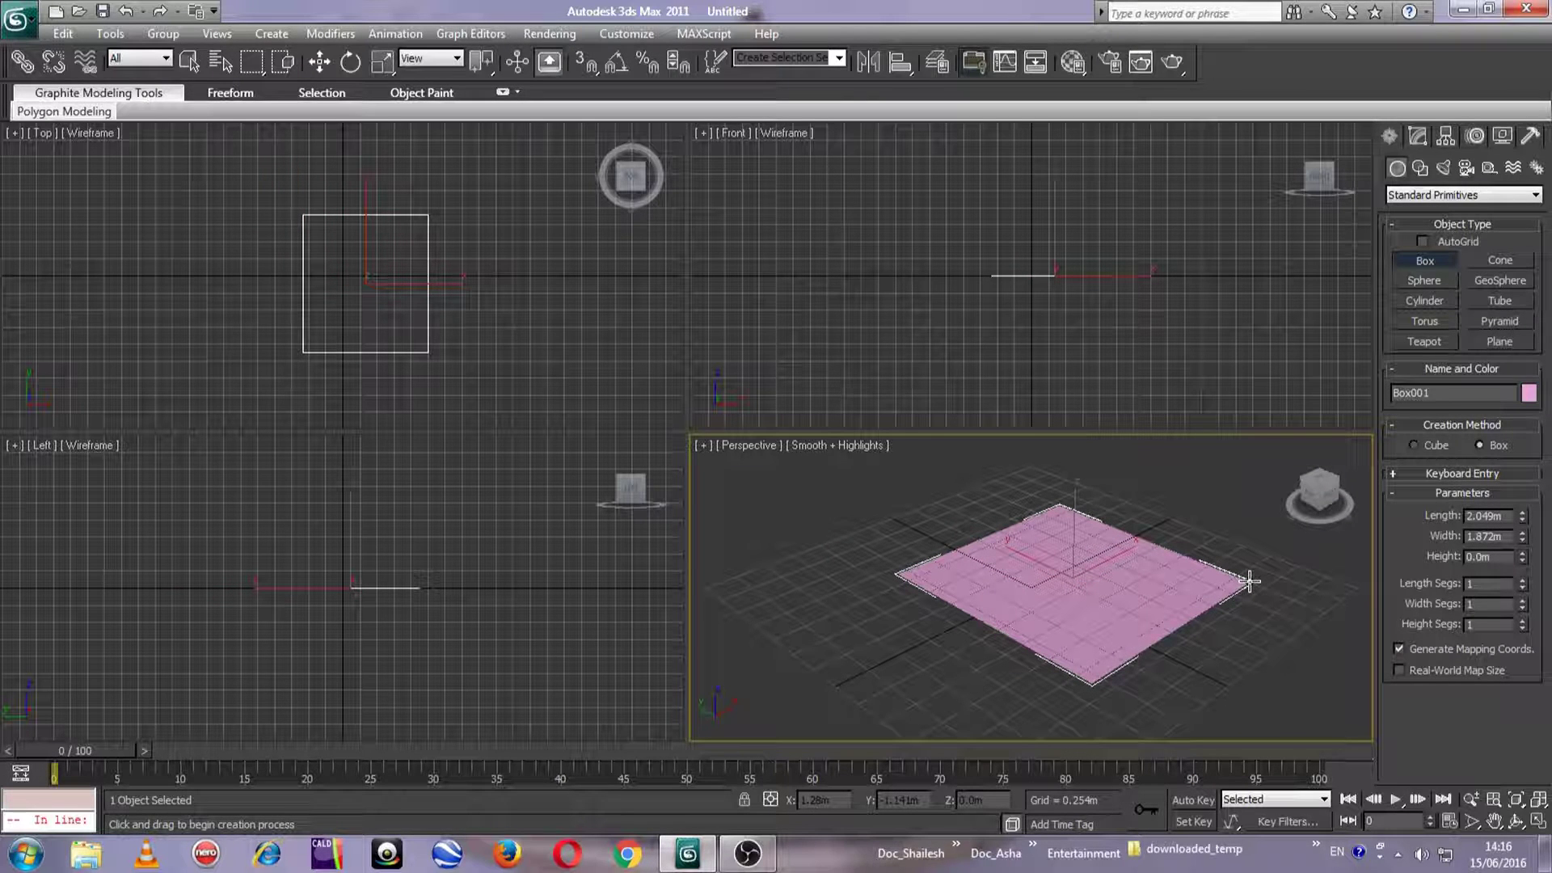
pyautogui.moveTo(1249, 581); pyautogui.dragTo(1241, 582)
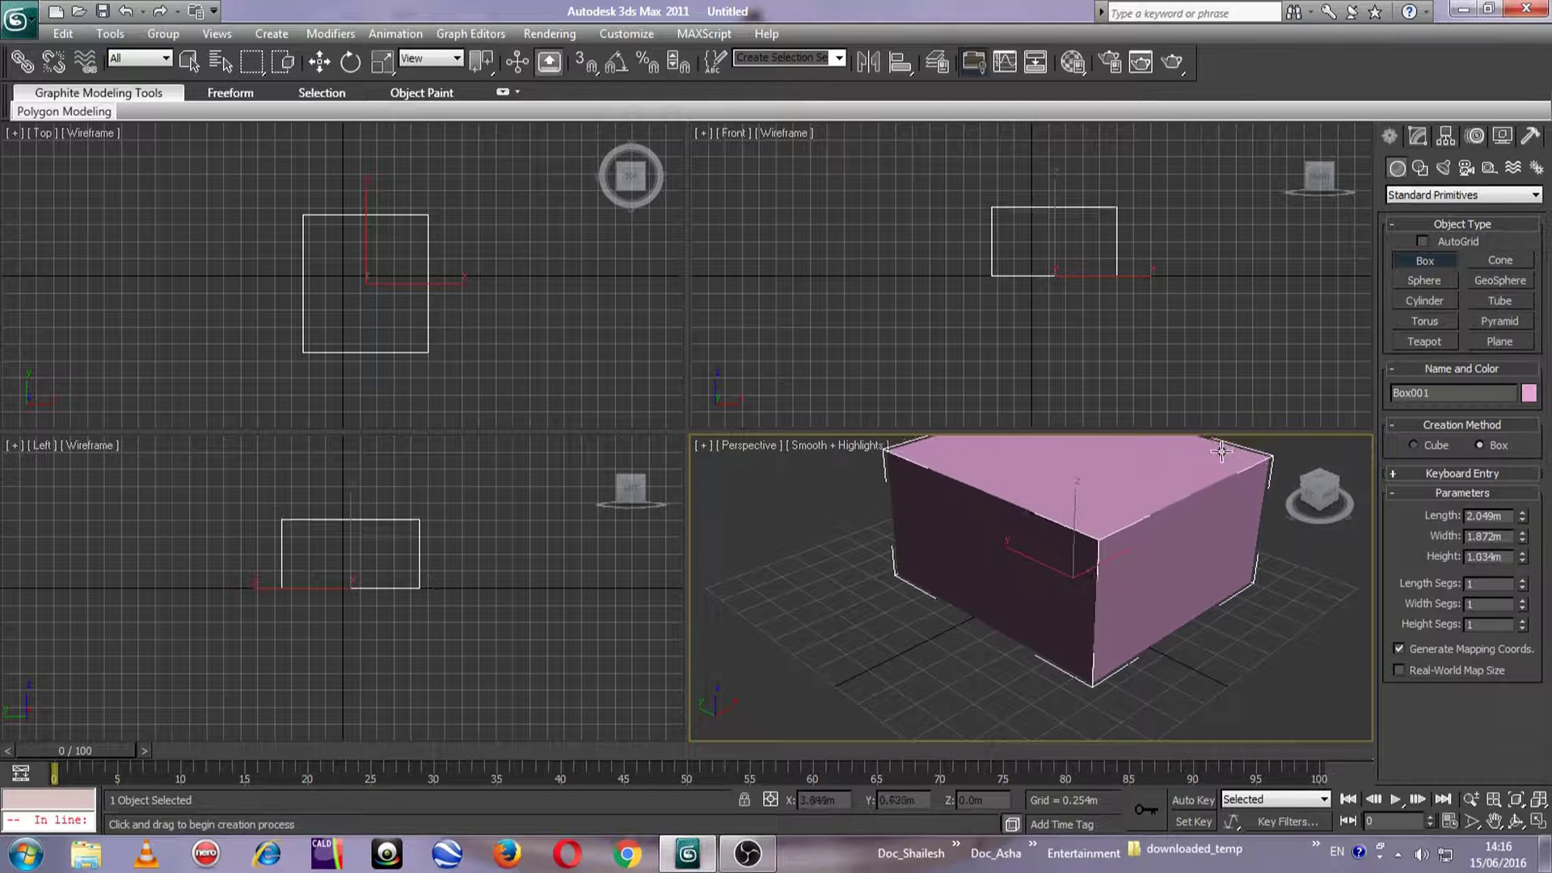
pyautogui.click(1221, 446)
pyautogui.moveTo(1101, 616); pyautogui.dragTo(1058, 665, button='middle')
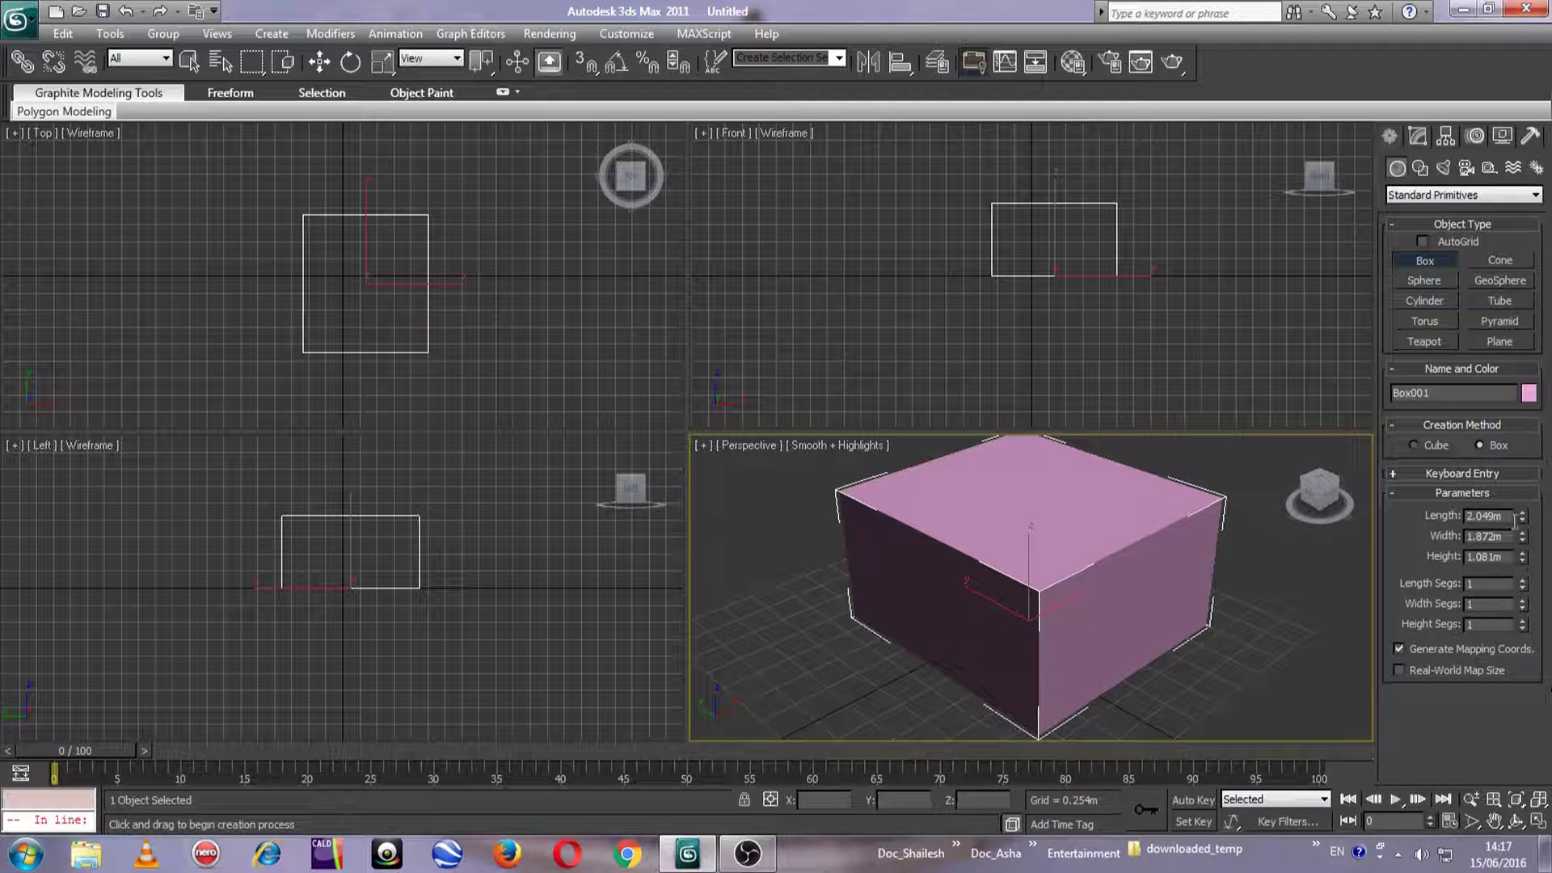
pyautogui.rightClick(1254, 580)
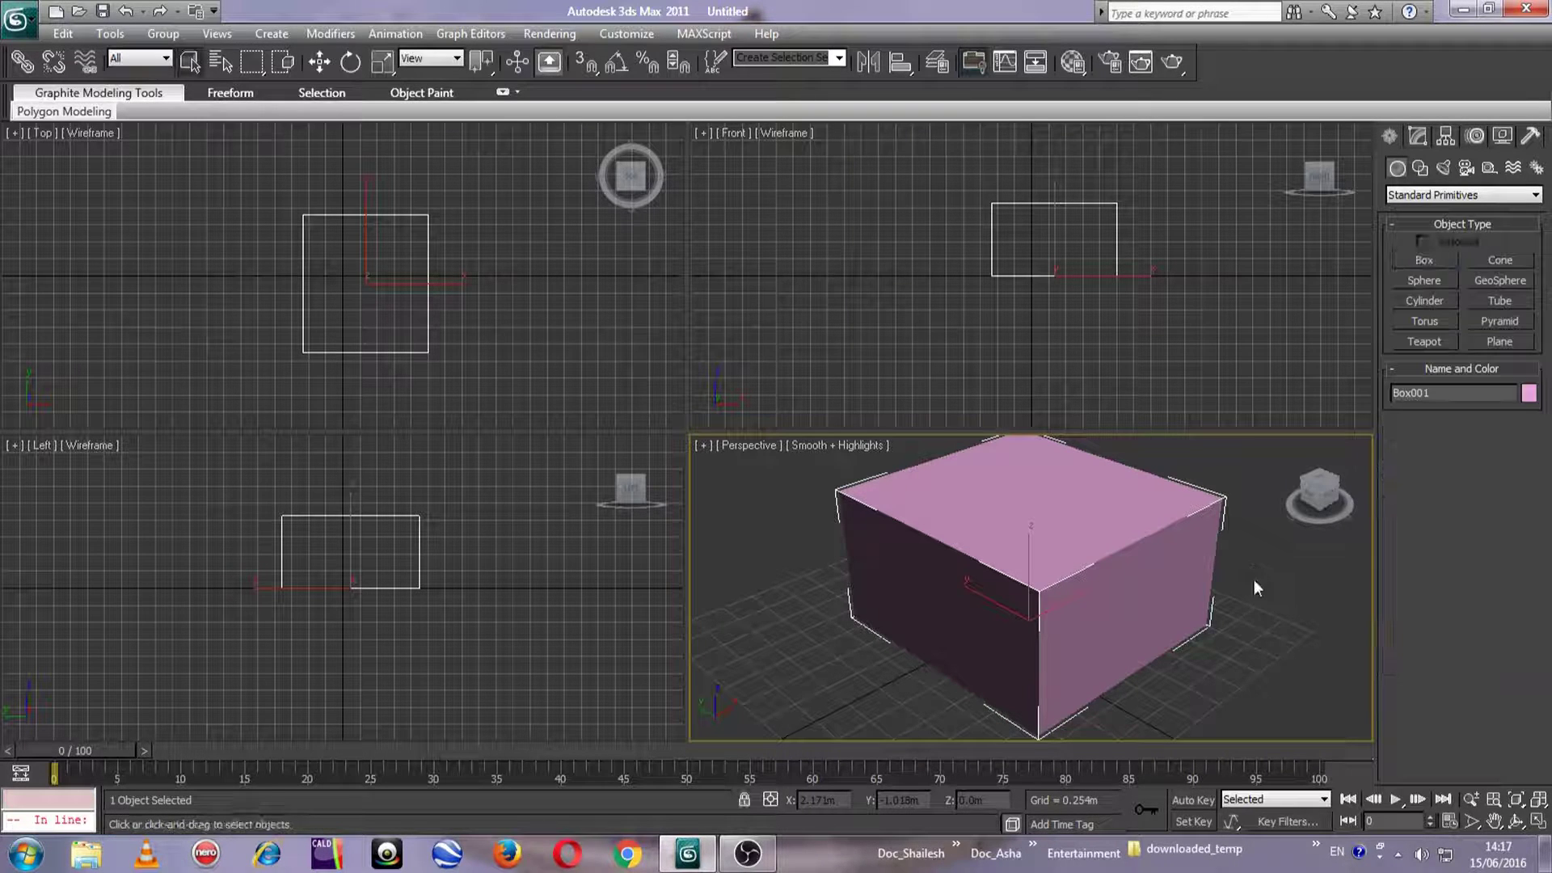
# Step: Examine the box in the perspective view from different pan positions and zoom levels
pyautogui.moveTo(1236, 622); pyautogui.dragTo(1131, 611, button='middle')
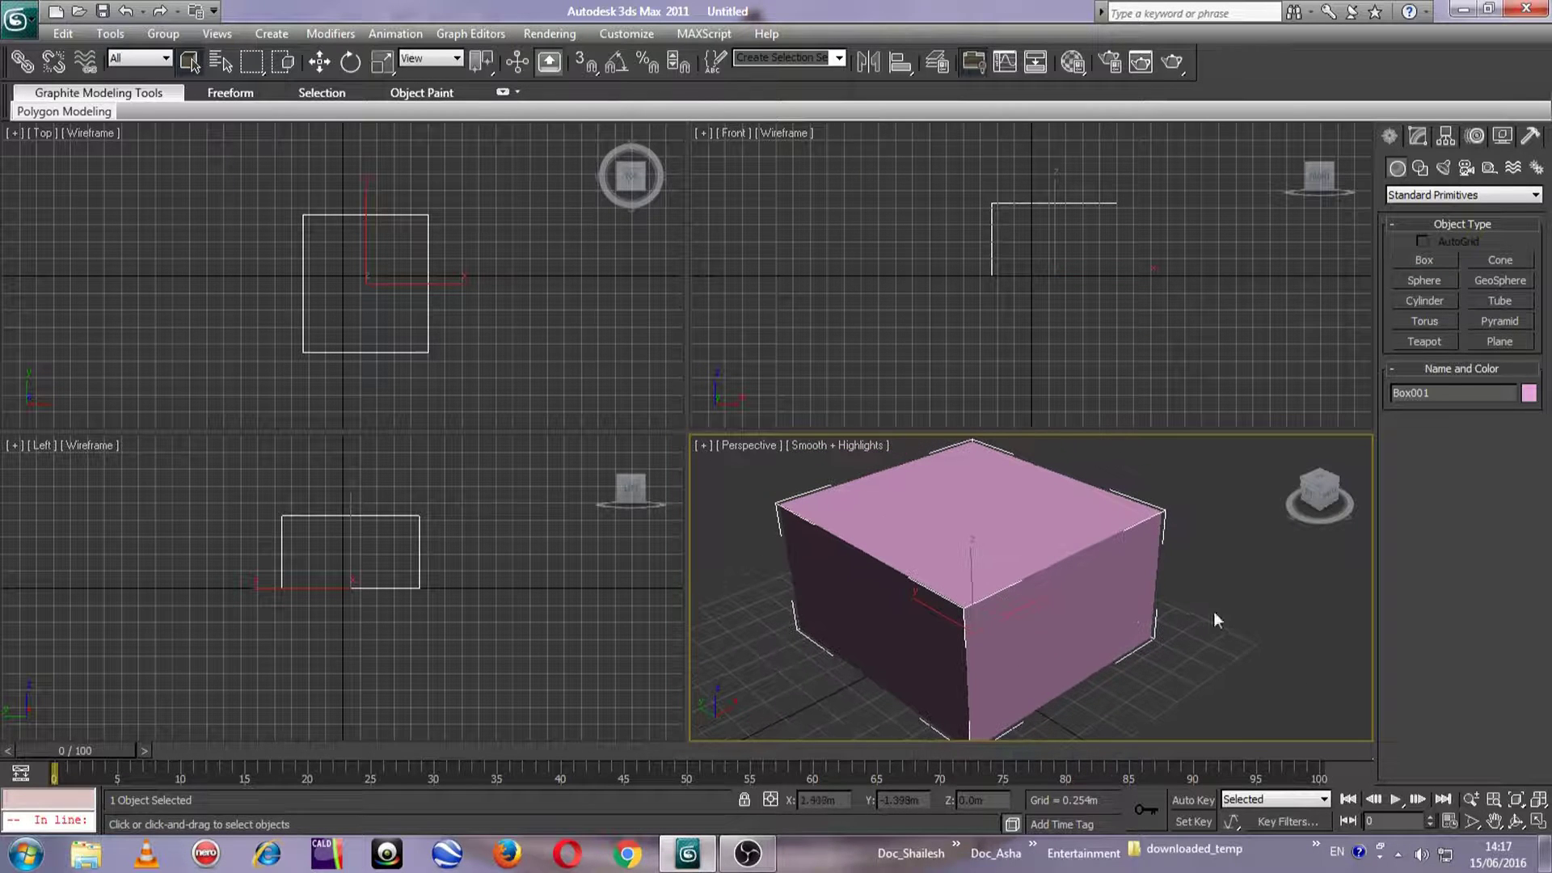
pyautogui.click(1255, 583)
pyautogui.moveTo(1011, 611); pyautogui.dragTo(1089, 555, button='middle')
pyautogui.moveTo(976, 644); pyautogui.dragTo(891, 645, button='middle')
pyautogui.click(891, 645)
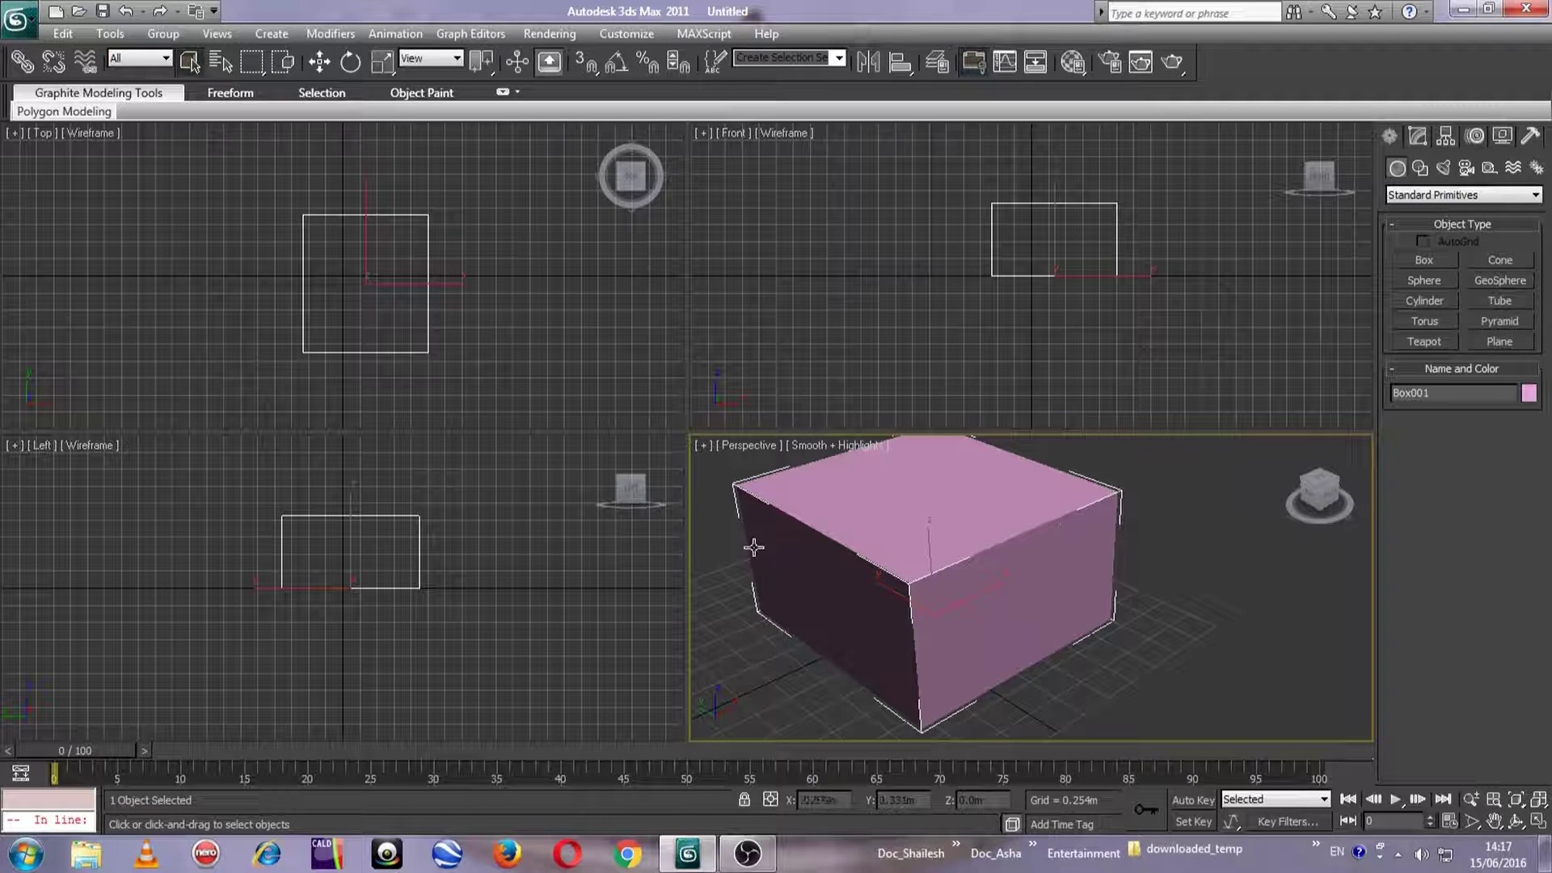
pyautogui.click(1146, 639)
pyautogui.moveTo(1144, 633); pyautogui.dragTo(1198, 614, button='middle')
pyautogui.click(1029, 577)
pyautogui.moveTo(966, 579); pyautogui.dragTo(970, 642, button='middle')
pyautogui.scroll(-2, 970, 642)
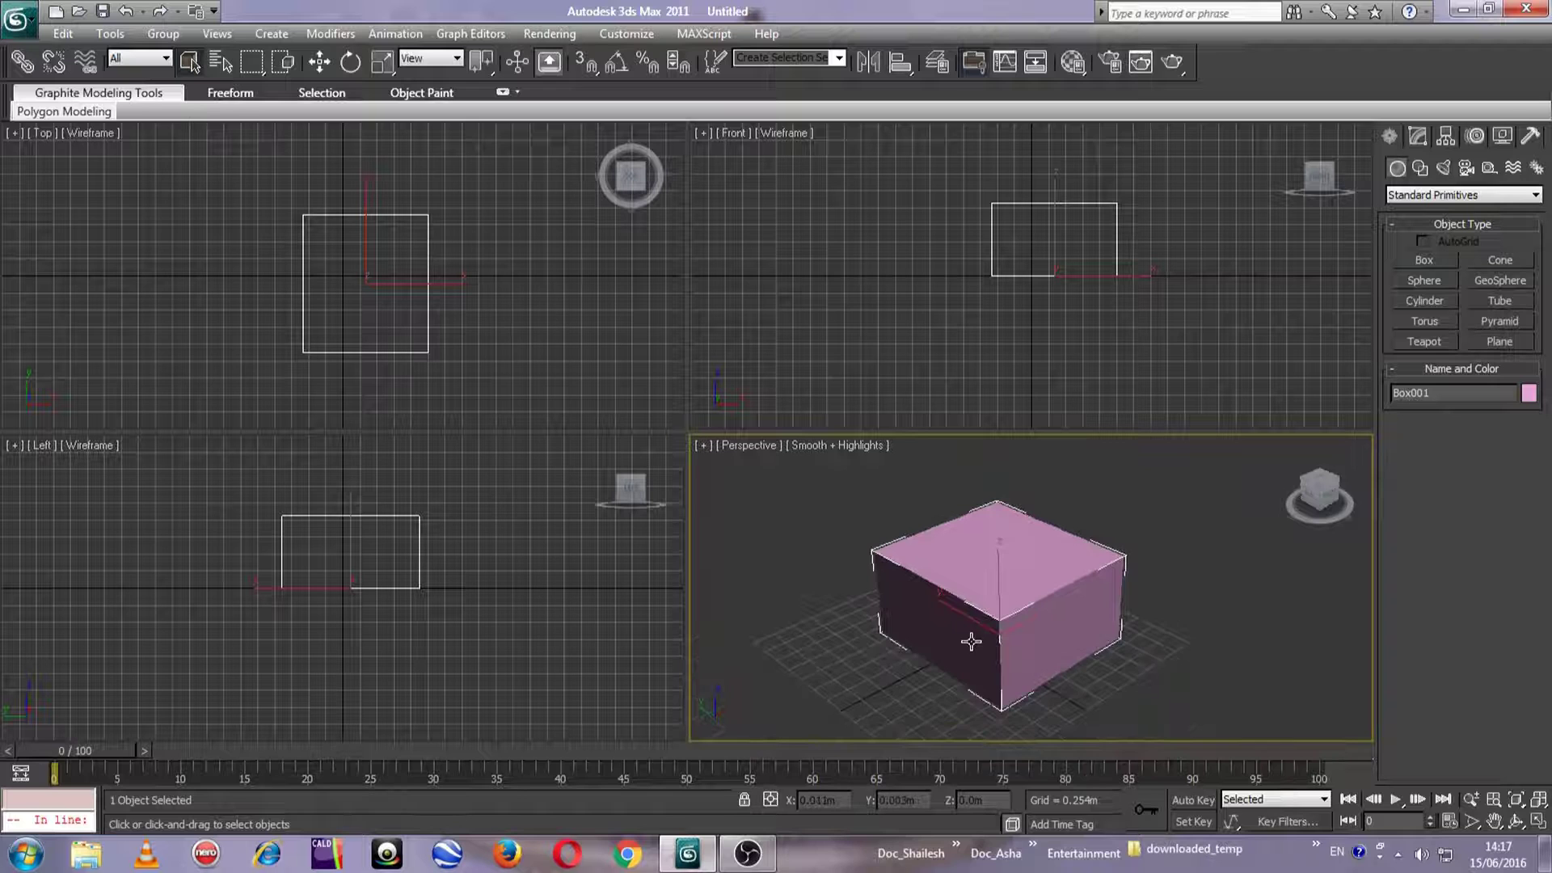
pyautogui.scroll(2, 970, 642)
pyautogui.moveTo(1134, 644); pyautogui.dragTo(1094, 588, button='middle')
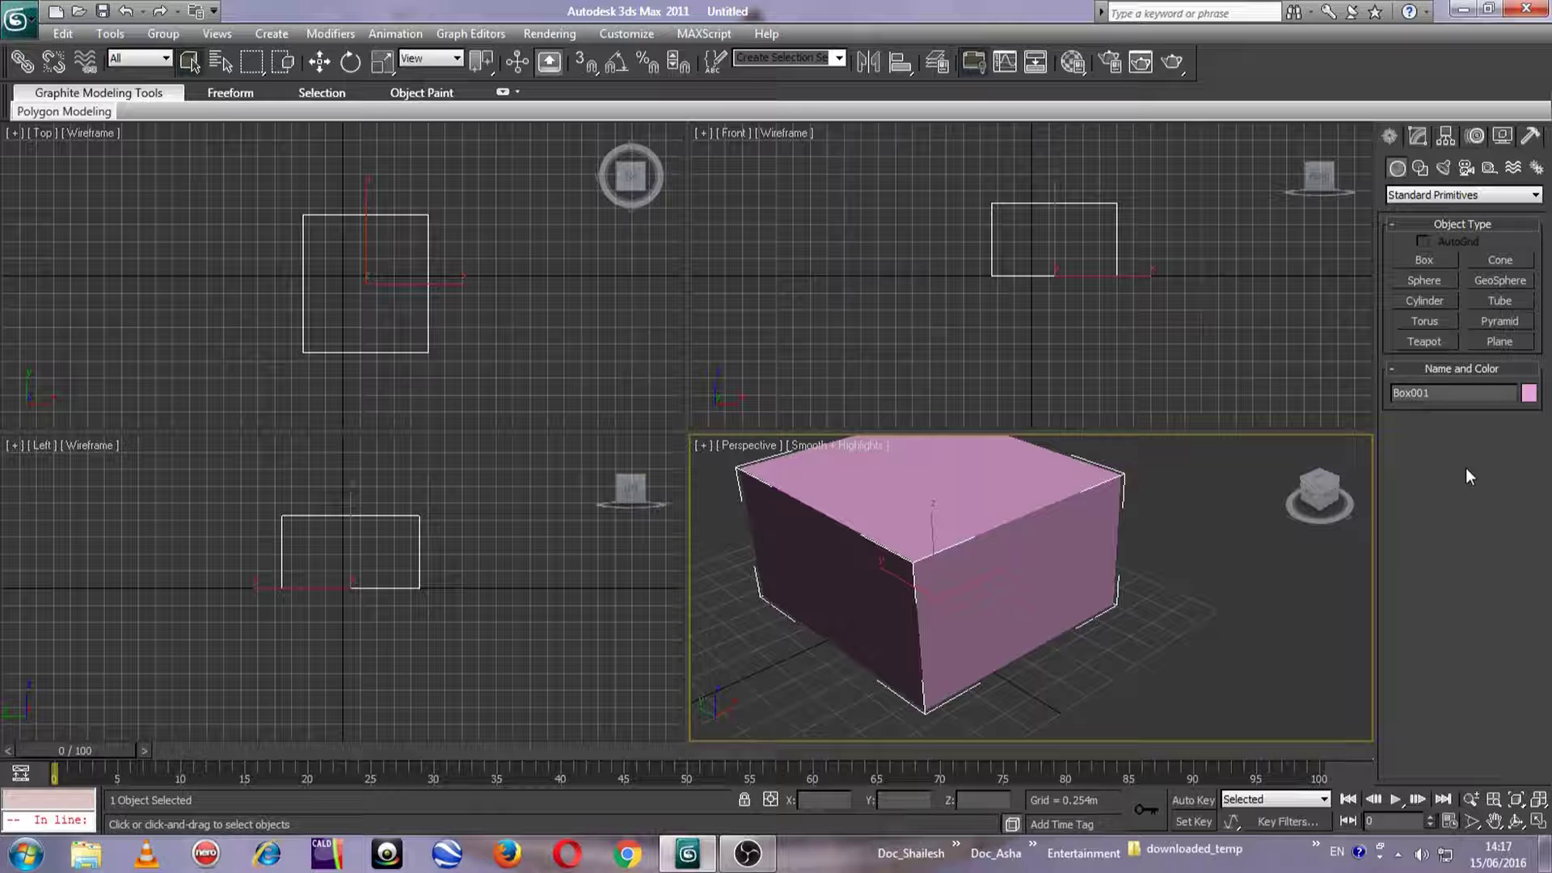
pyautogui.moveTo(938, 572); pyautogui.dragTo(1037, 597, button='middle')
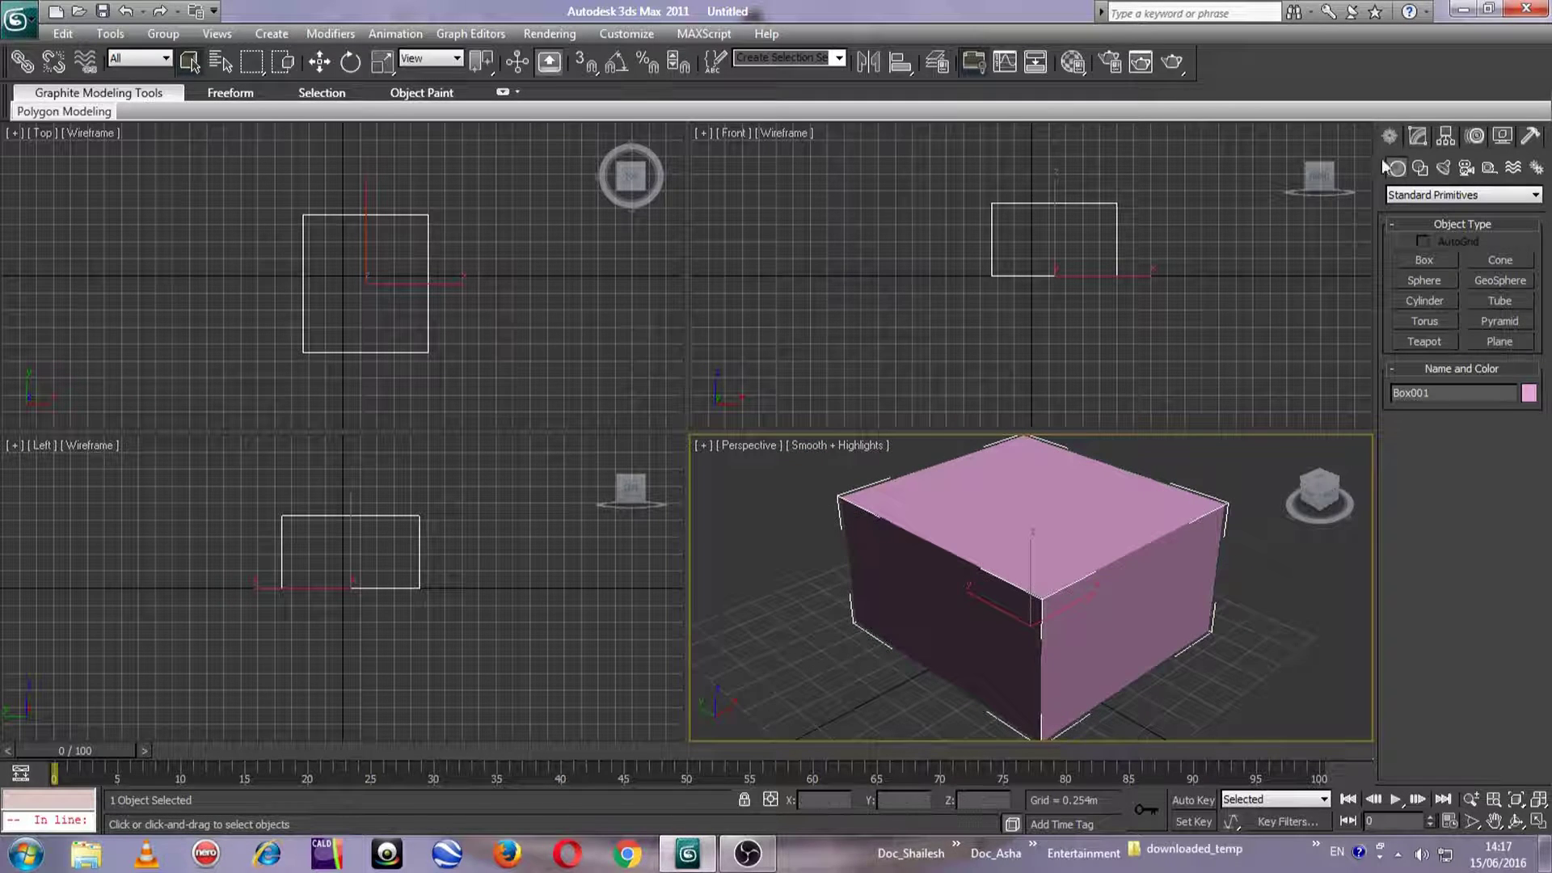
# Step: Show the box's modification settings and look through the list of available modifiers
pyautogui.click(1418, 138)
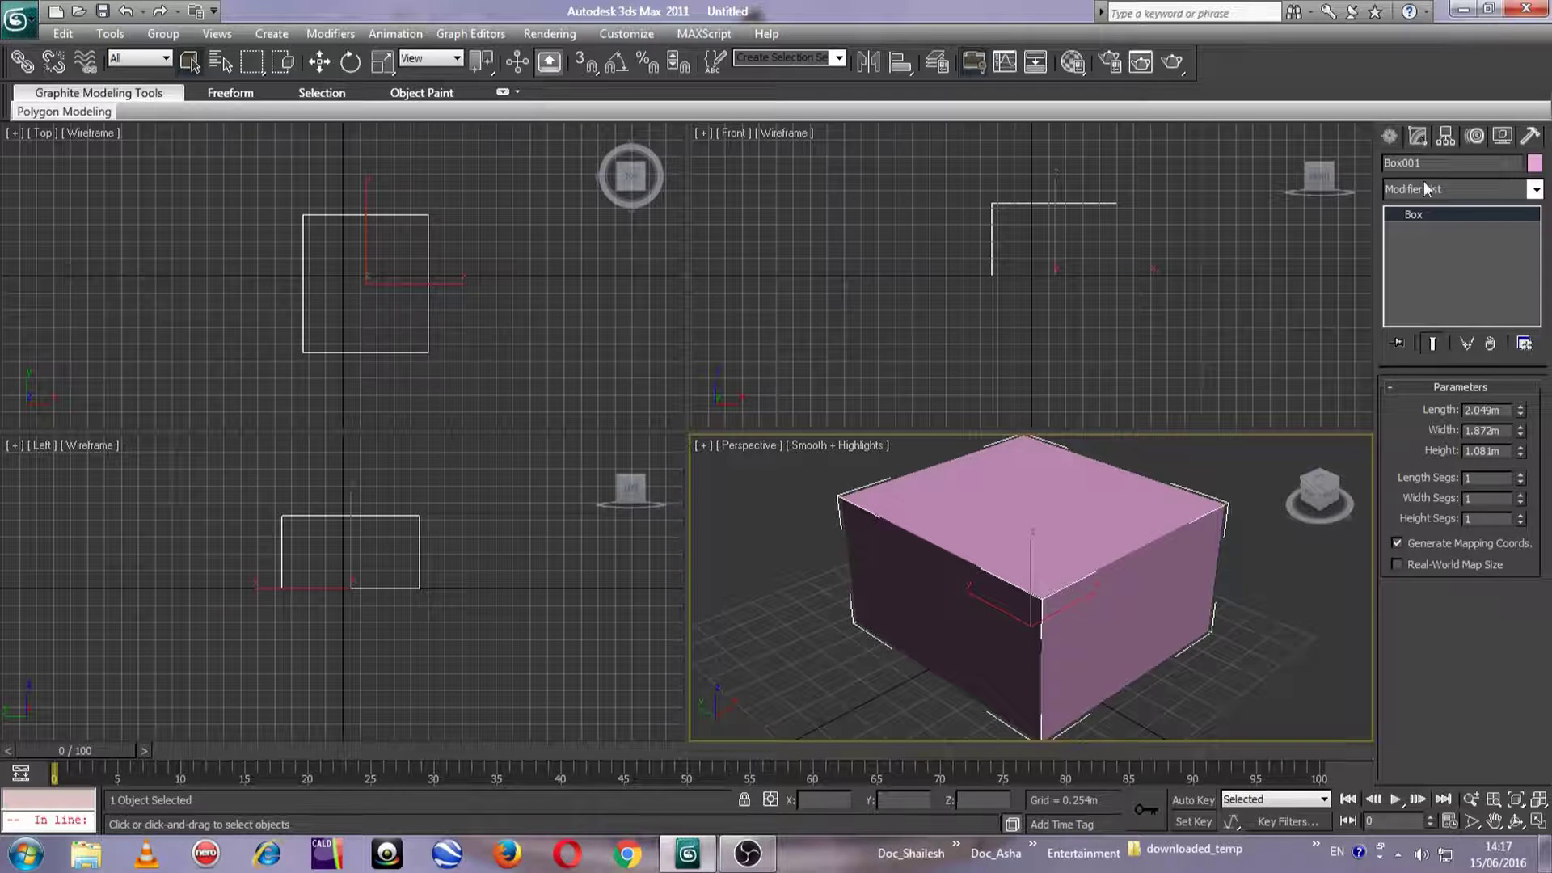
pyautogui.moveTo(1445, 164); pyautogui.dragTo(1336, 176)
pyautogui.click(1535, 191)
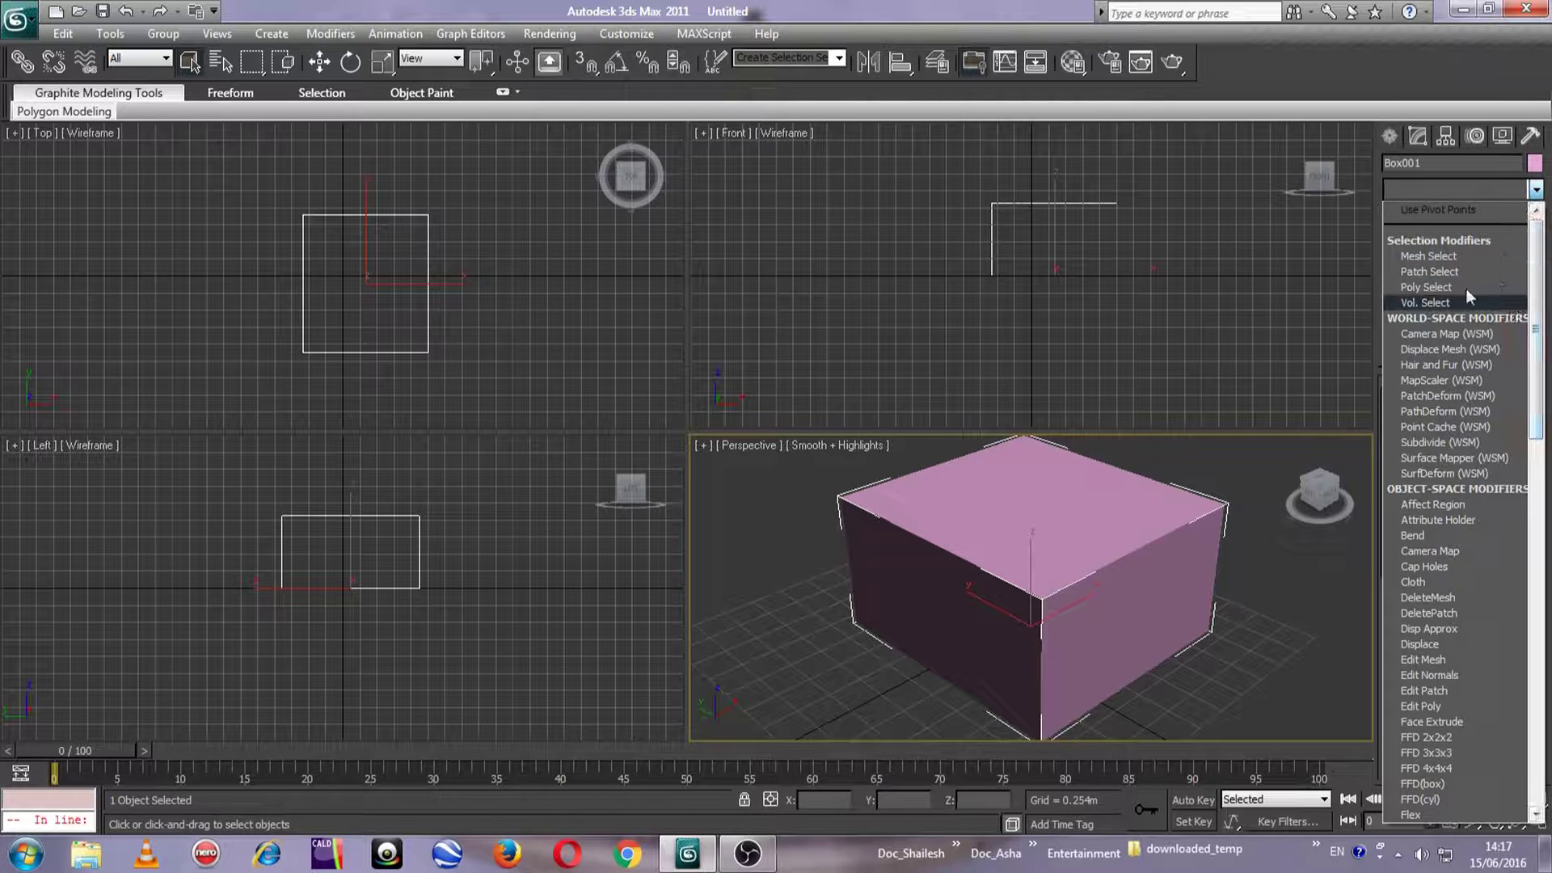
pyautogui.click(1534, 190)
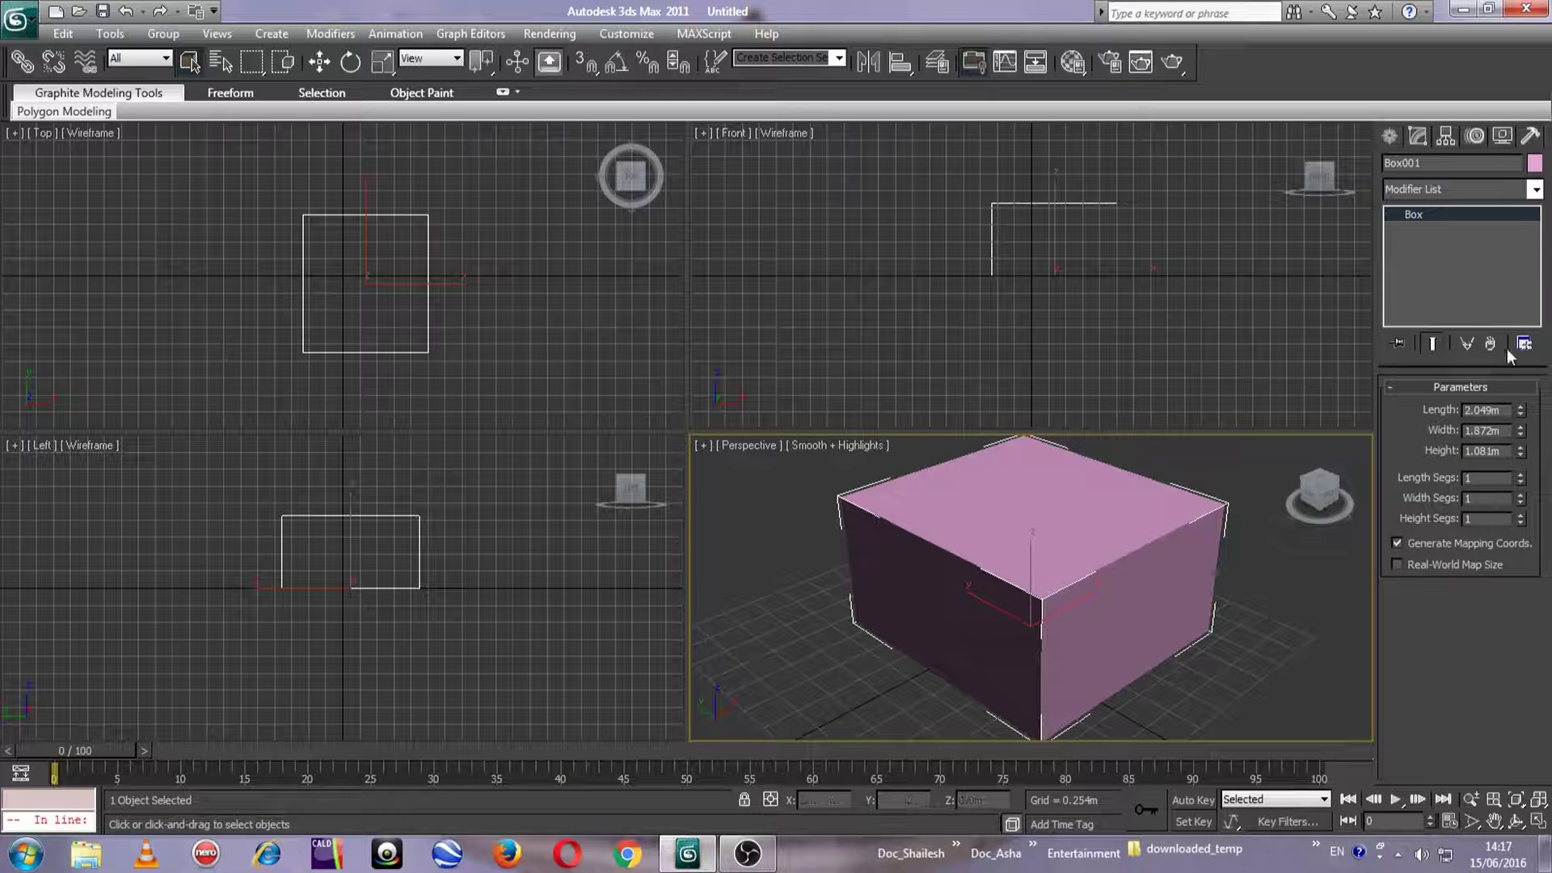
# Step: Set the box's length to 0.5 m, width to 5 m and height to 0.1 m
pyautogui.click(1507, 409)
pyautogui.write('.5')
pyautogui.press('Tab')
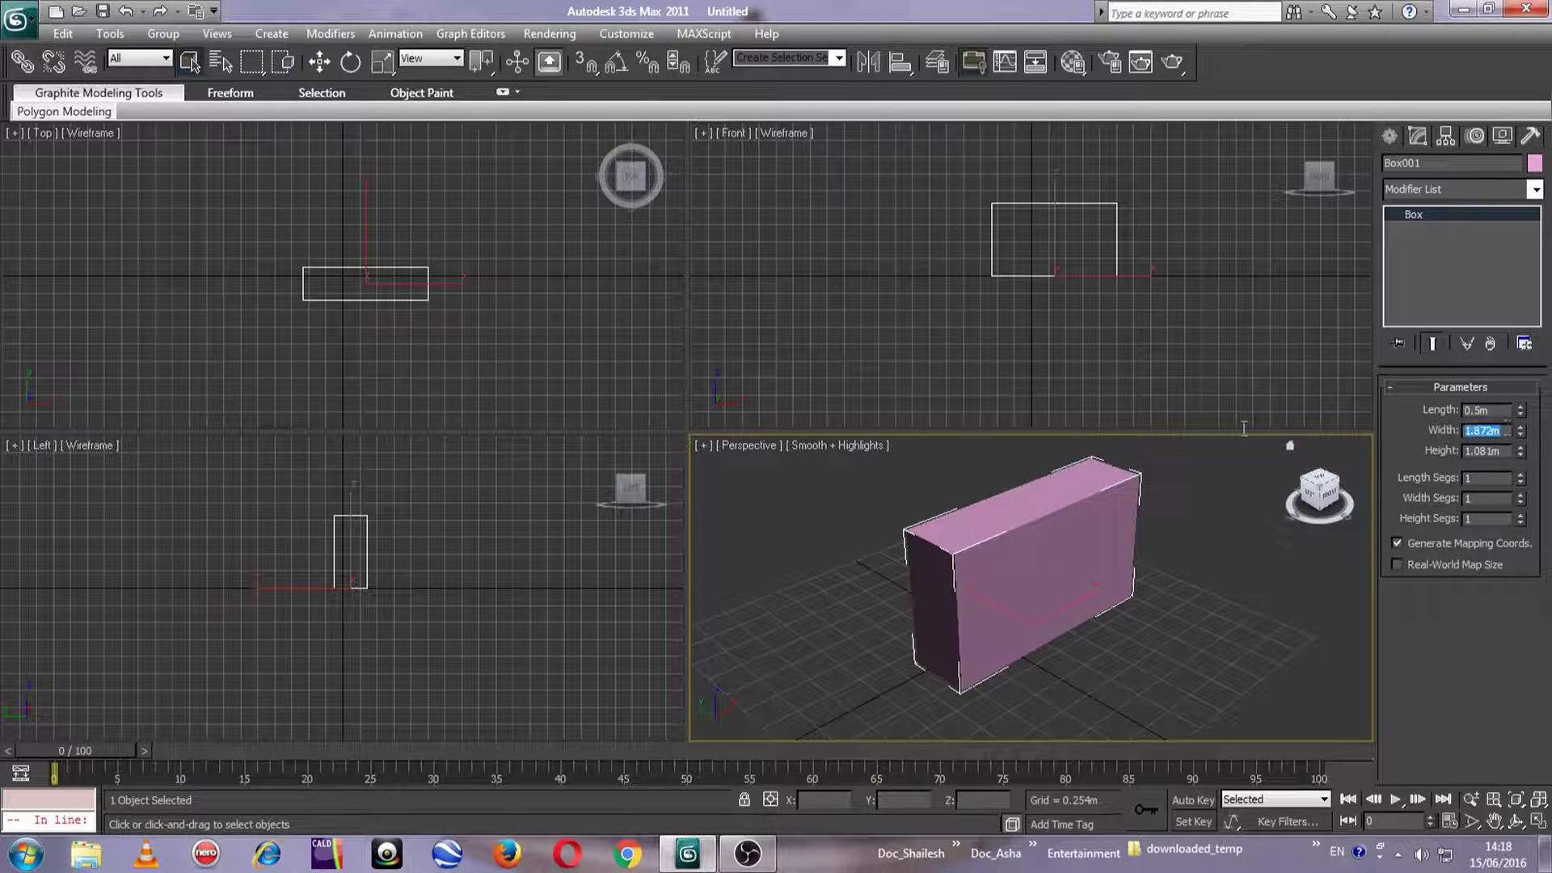
pyautogui.write('5')
pyautogui.press('Return')
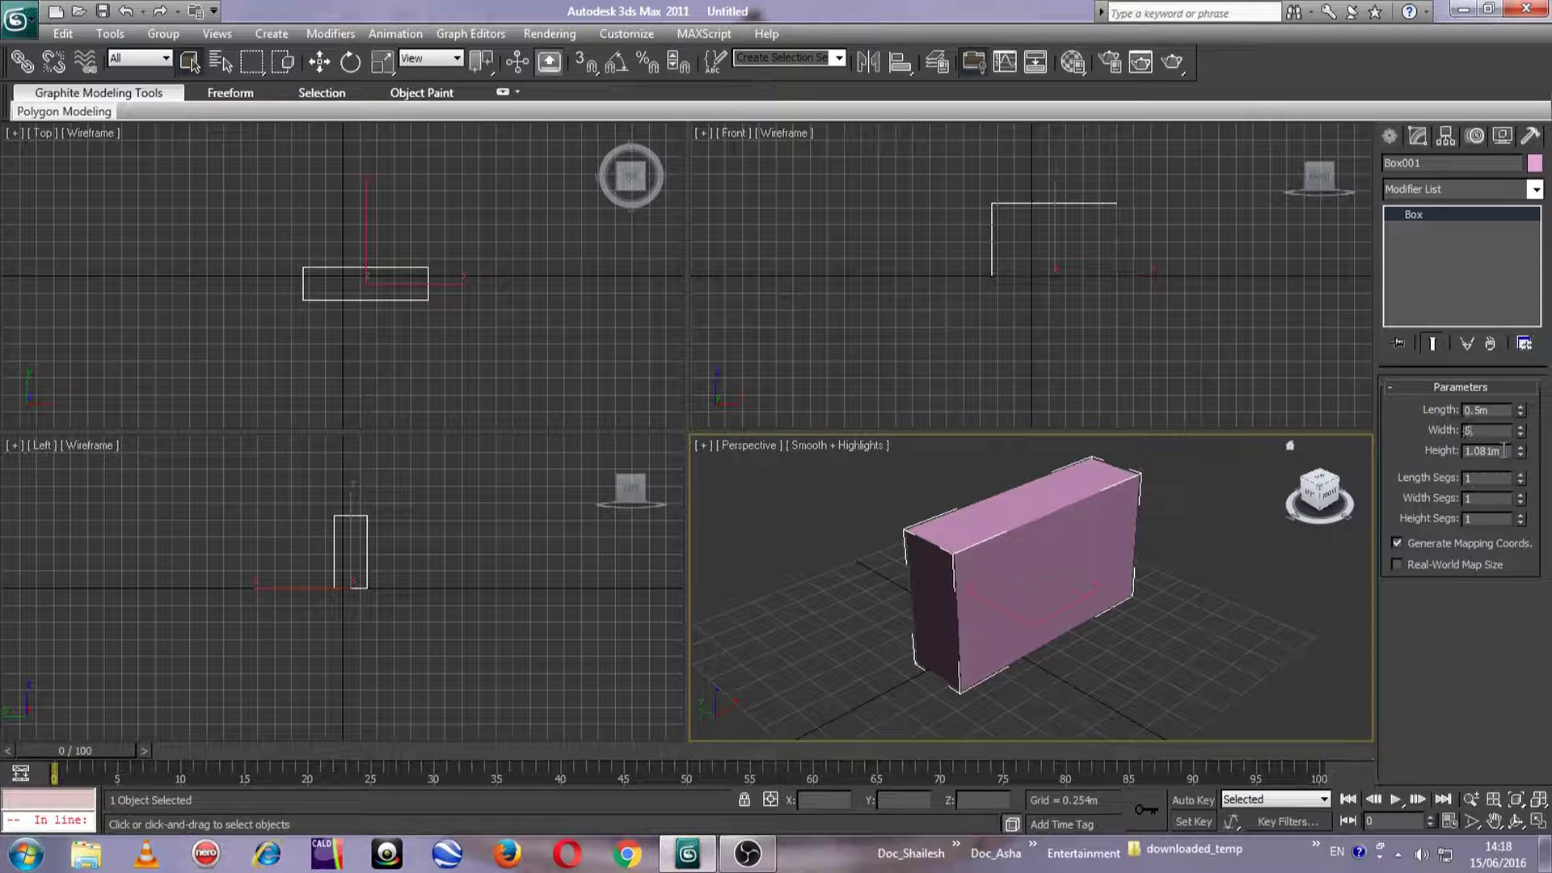
pyautogui.doubleClick(1467, 452)
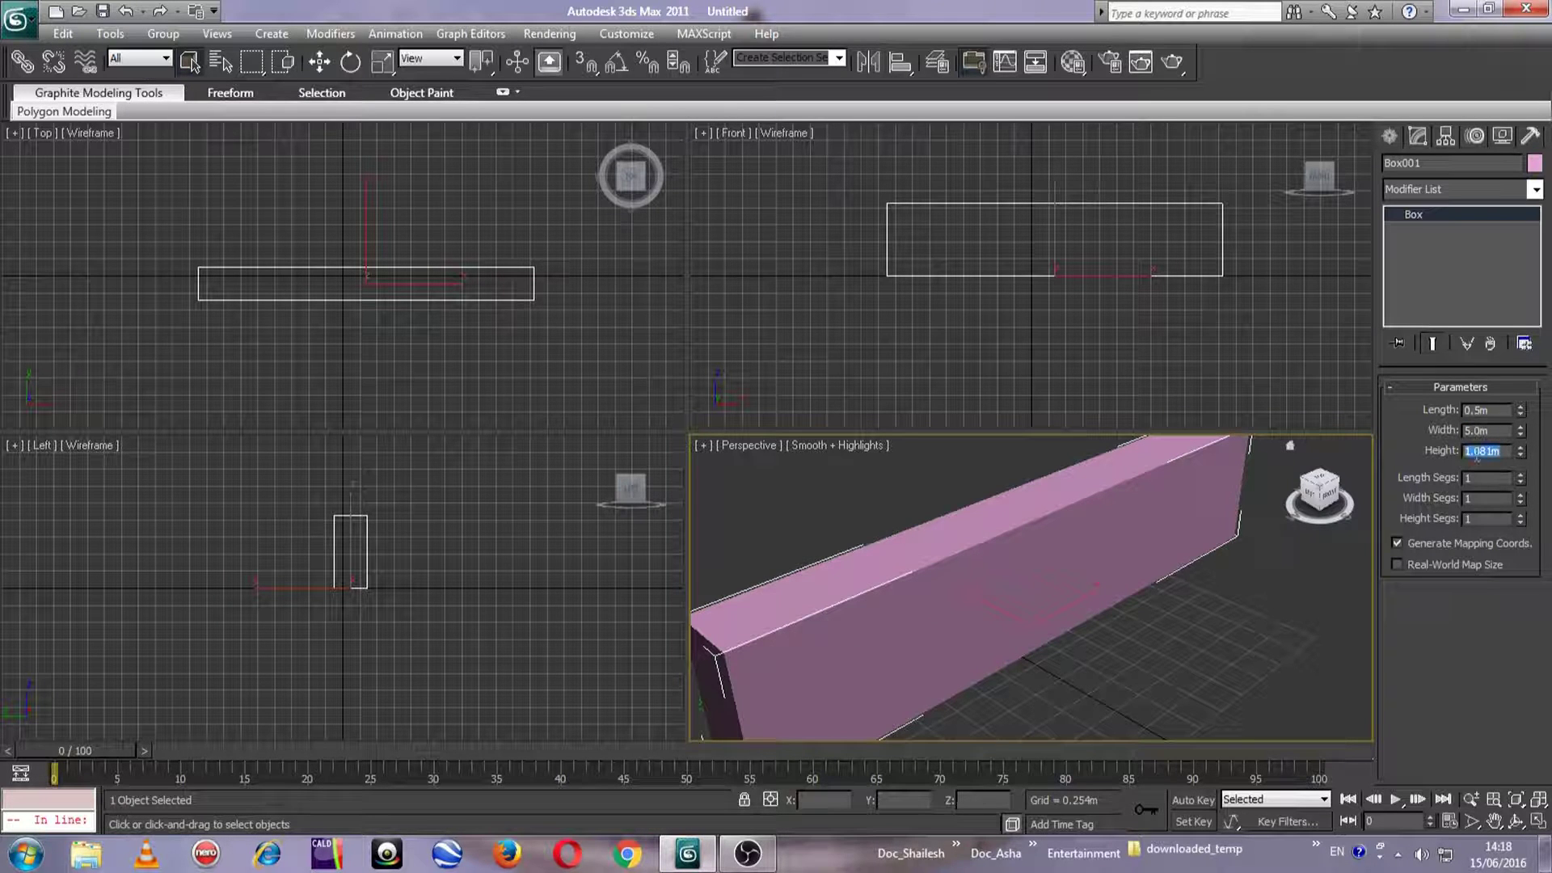
pyautogui.write('0.1')
pyautogui.press('Return')
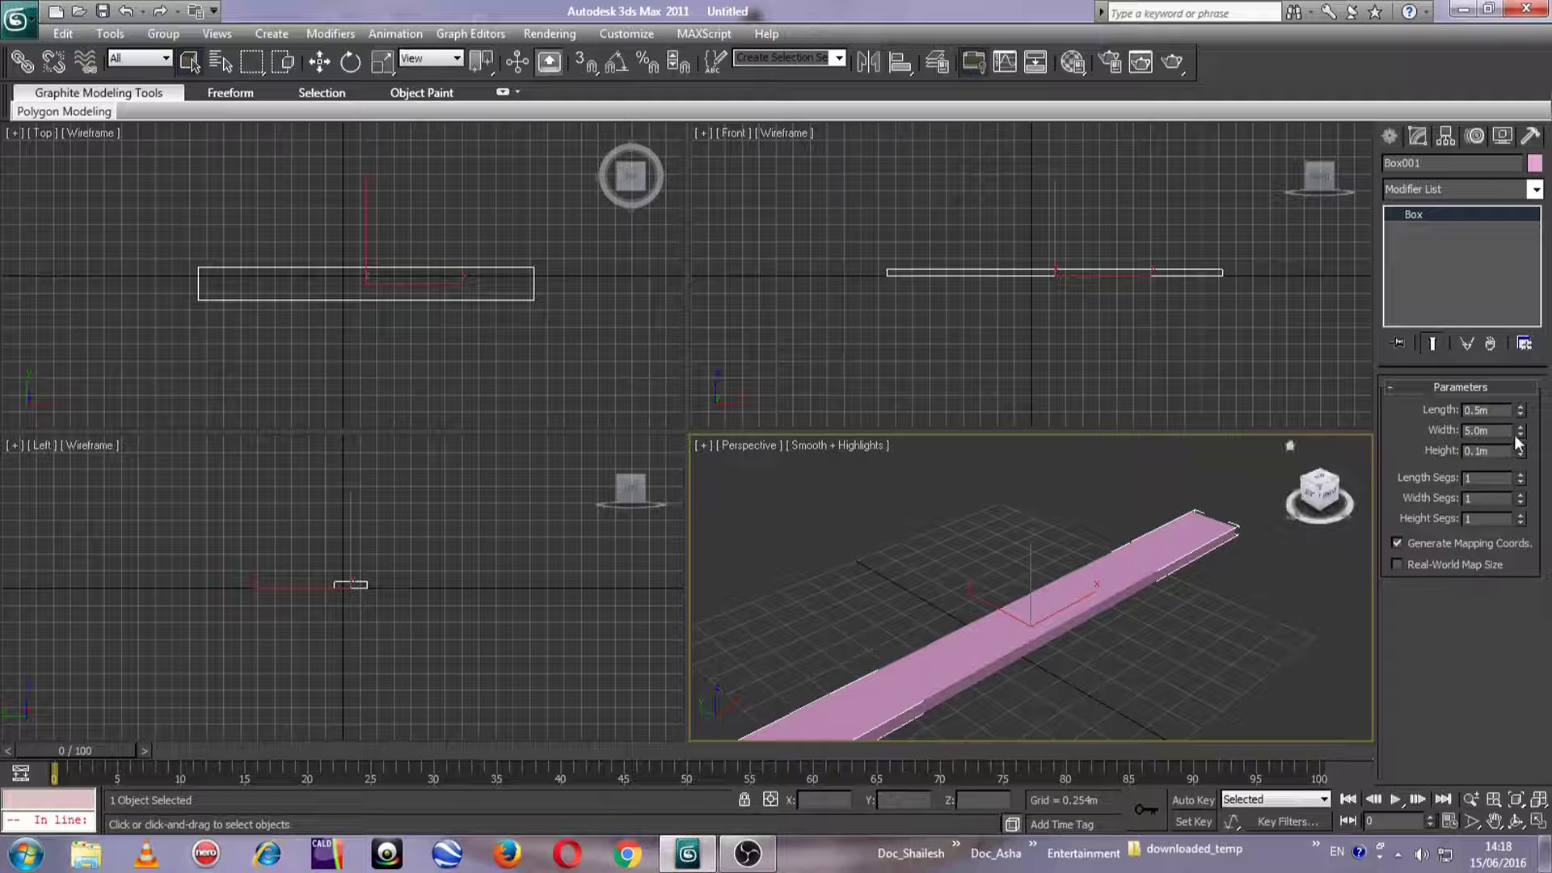
# Step: Set the box's length, width and height to 1 m each
pyautogui.moveTo(1505, 454); pyautogui.dragTo(1336, 475)
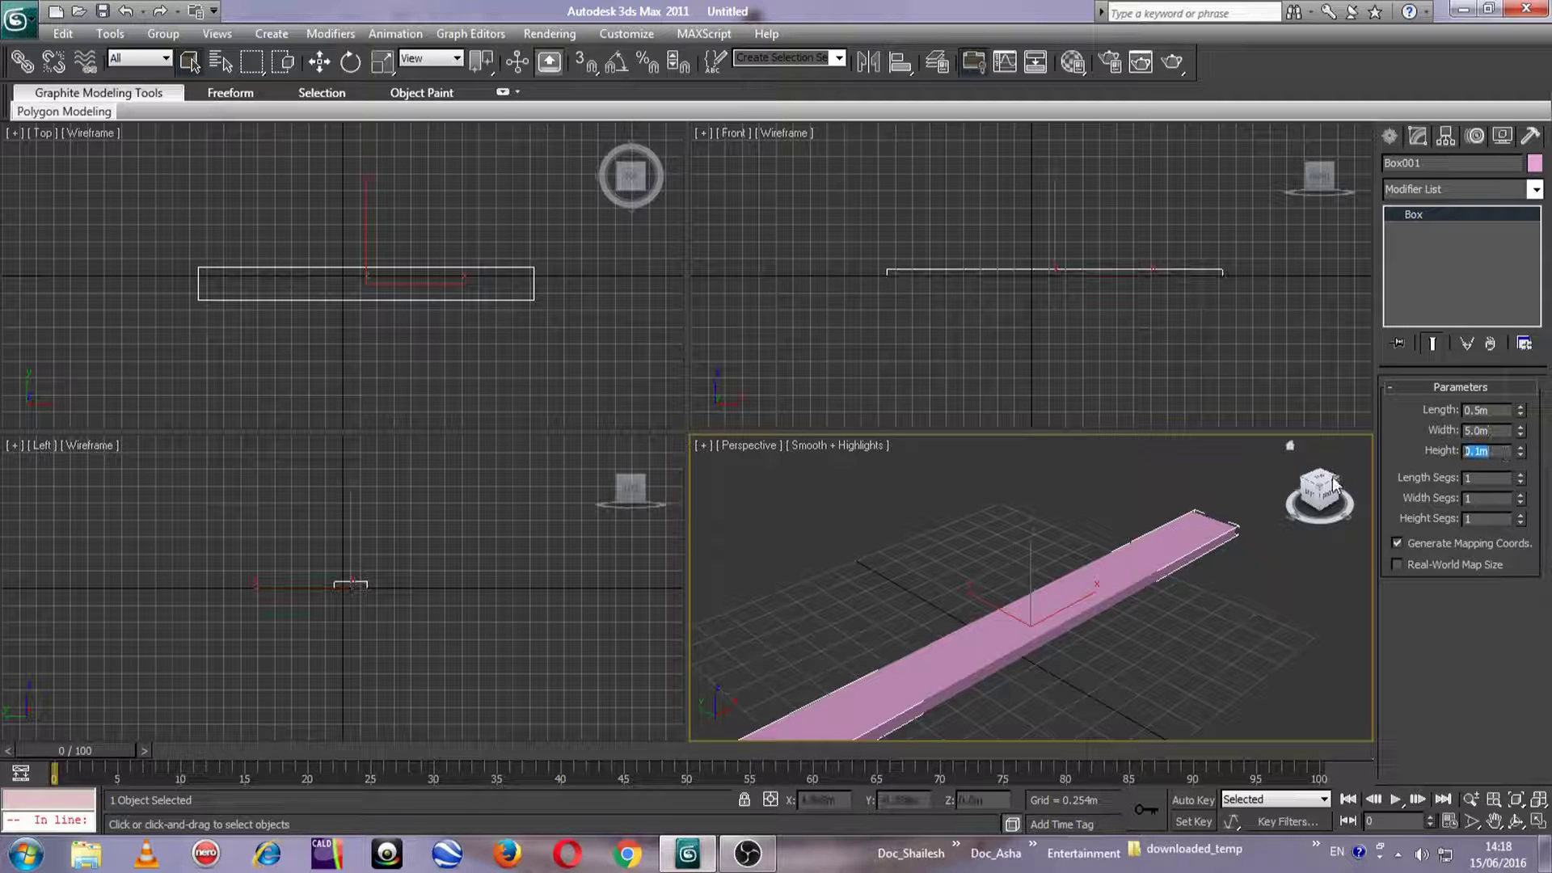
pyautogui.write('1')
pyautogui.hotkey('shift', 'Tab')
pyautogui.write('1')
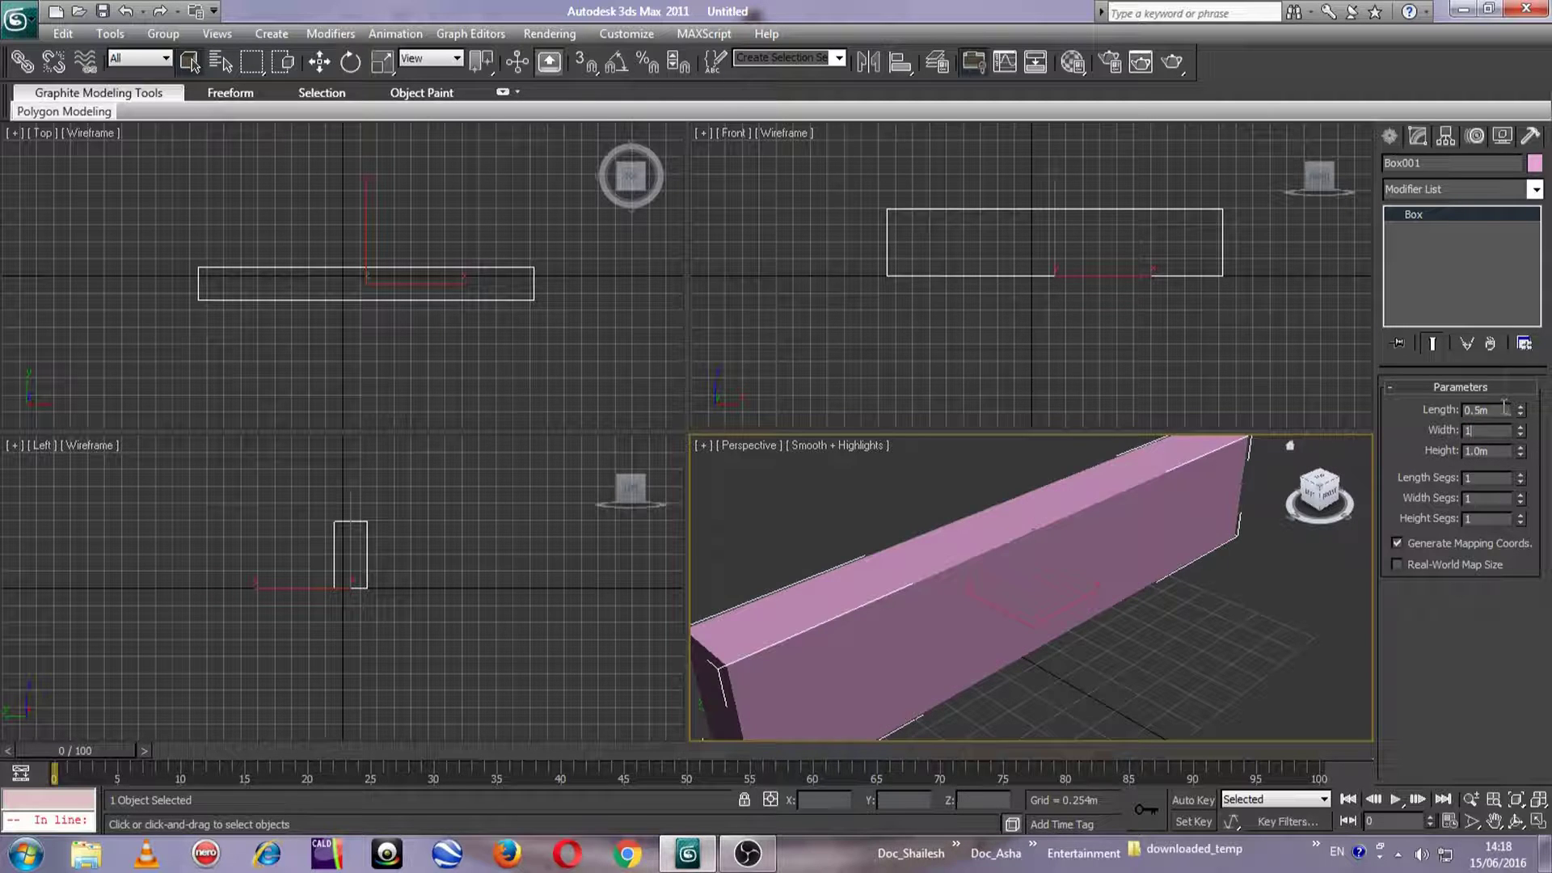
pyautogui.hotkey('shift', 'Tab')
pyautogui.write('1')
pyautogui.press('Return')
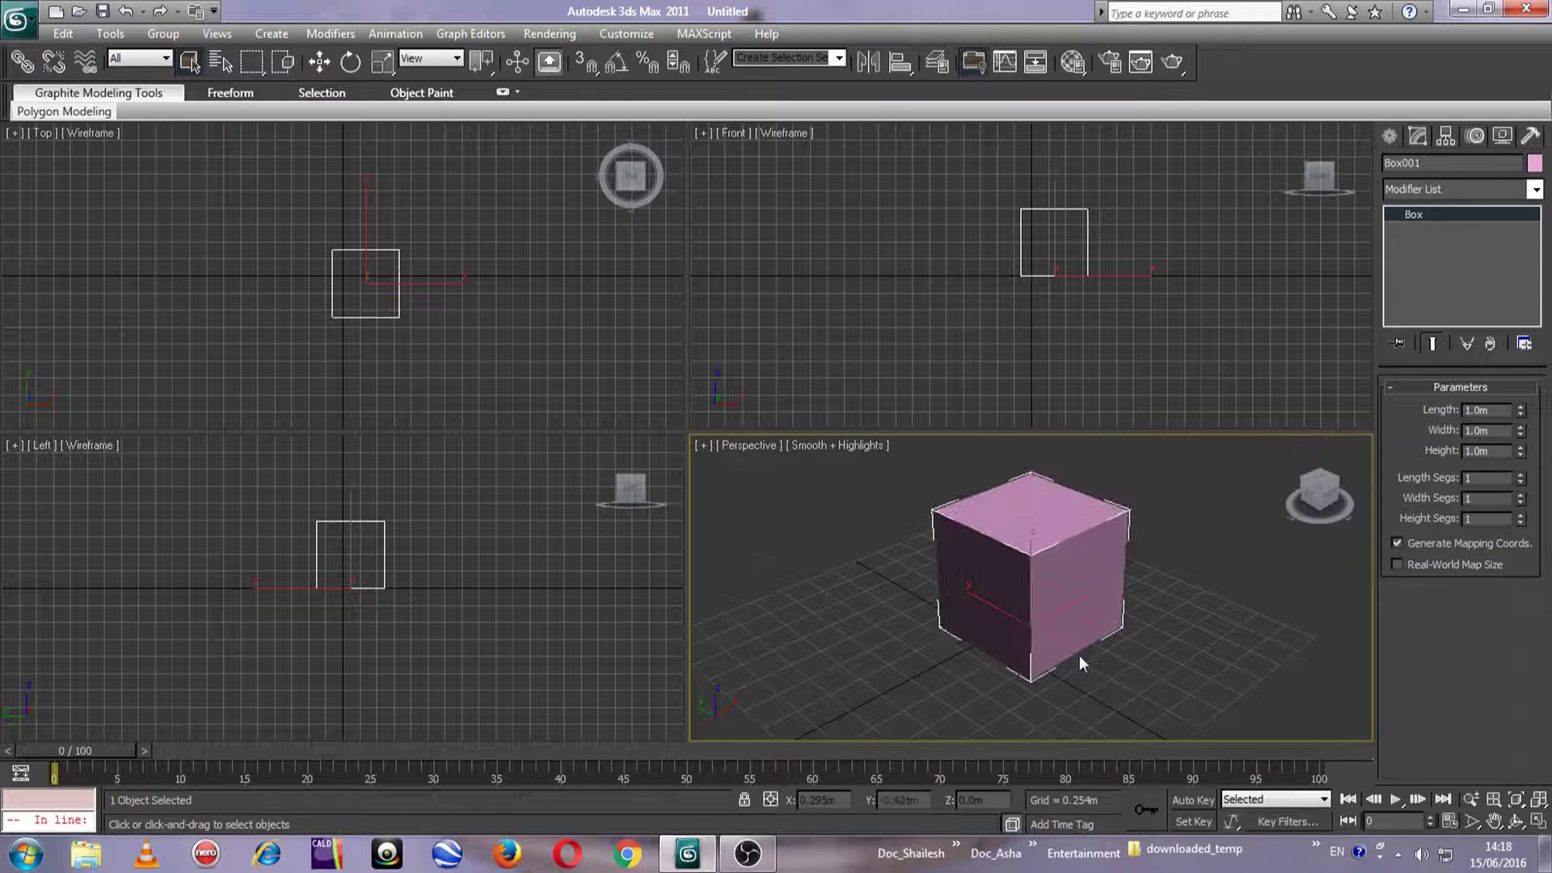
# Step: Scale the box freely along its Y, X and Z axes one at a time in the perspective view
pyautogui.scroll(4, 1064, 656)
pyautogui.moveTo(1053, 645); pyautogui.dragTo(1005, 668, button='middle')
pyautogui.scroll(2, 1026, 668)
pyautogui.scroll(-6, 1042, 661)
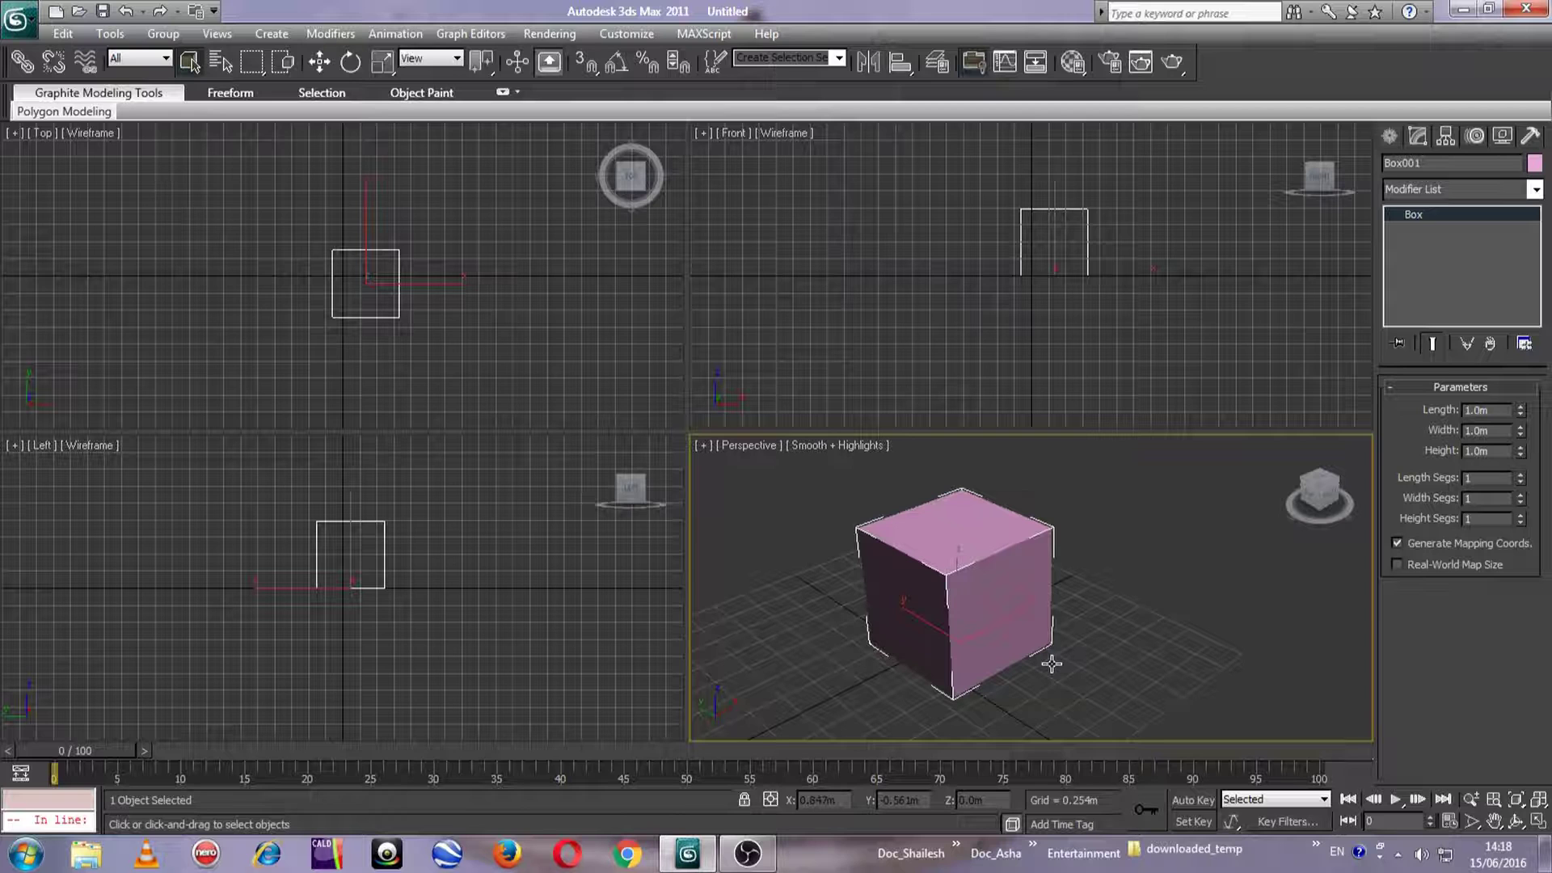
pyautogui.click(378, 69)
pyautogui.moveTo(1067, 661); pyautogui.dragTo(1073, 661, button='middle')
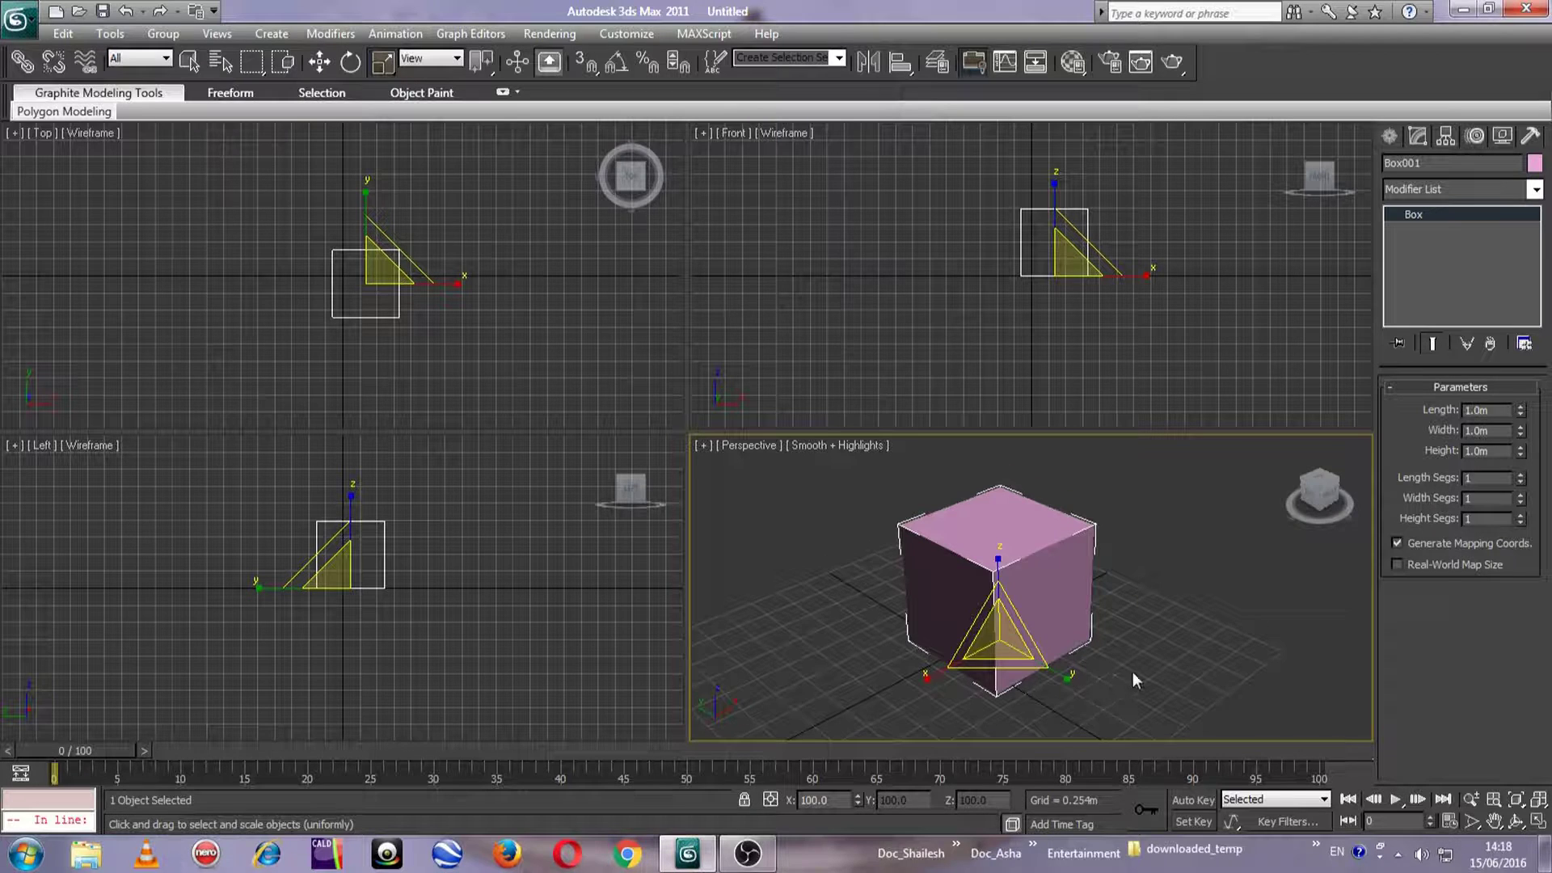
pyautogui.scroll(5, 1132, 672)
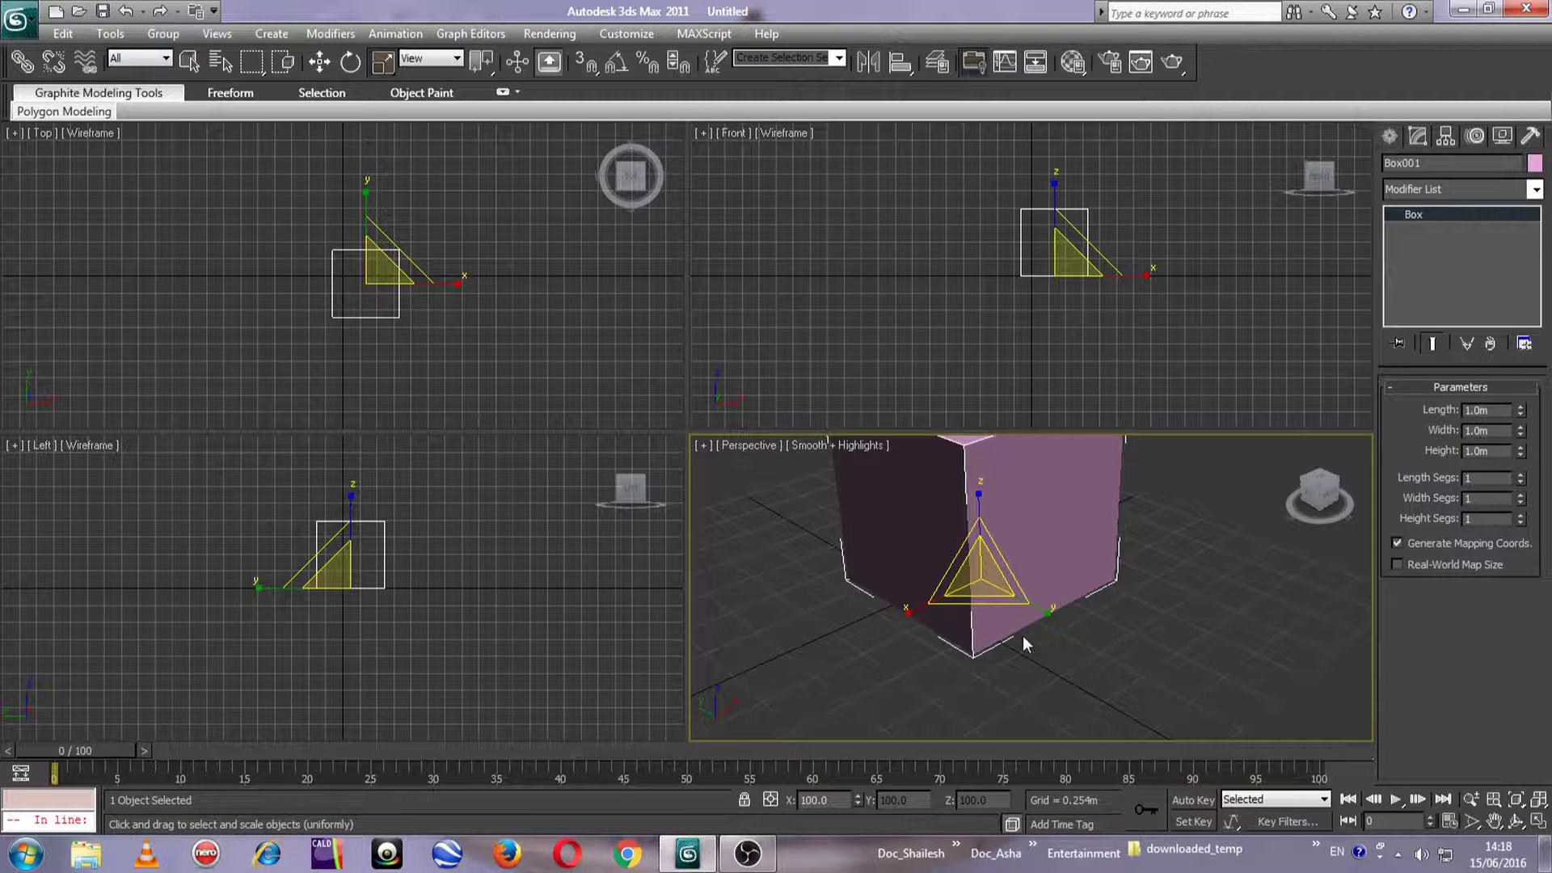
pyautogui.scroll(-4, 1138, 611)
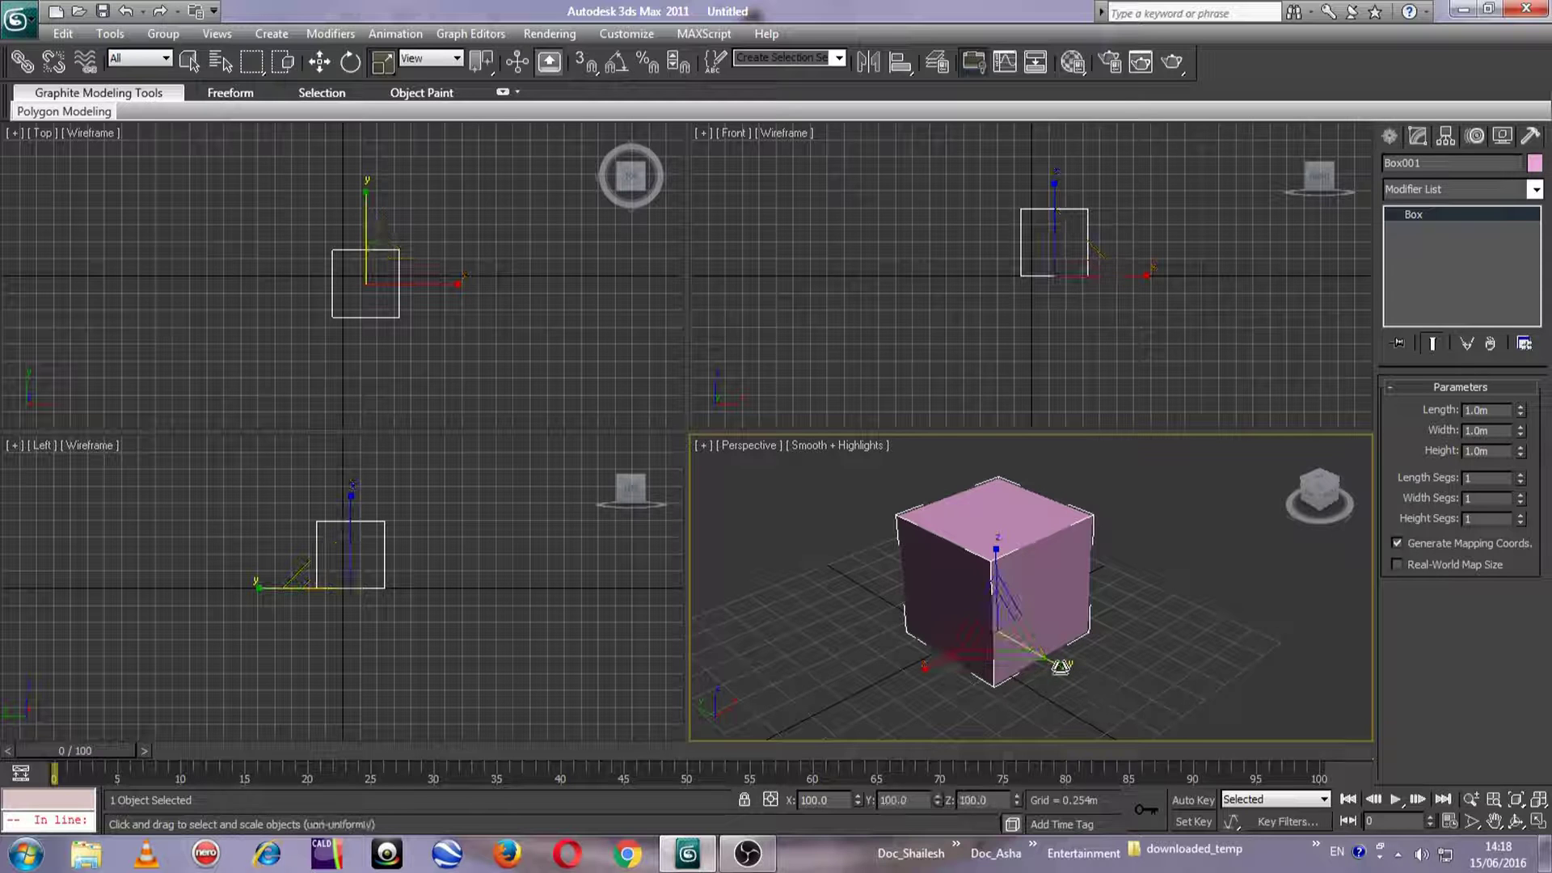
pyautogui.moveTo(1061, 665)
pyautogui.mouseDown()
pyautogui.moveTo(1157, 730)
pyautogui.moveTo(1077, 678)
pyautogui.moveTo(1154, 713)
pyautogui.moveTo(1055, 680)
pyautogui.mouseUp()
pyautogui.moveTo(931, 670); pyautogui.dragTo(974, 659)
pyautogui.moveTo(996, 548); pyautogui.dragTo(1001, 532)
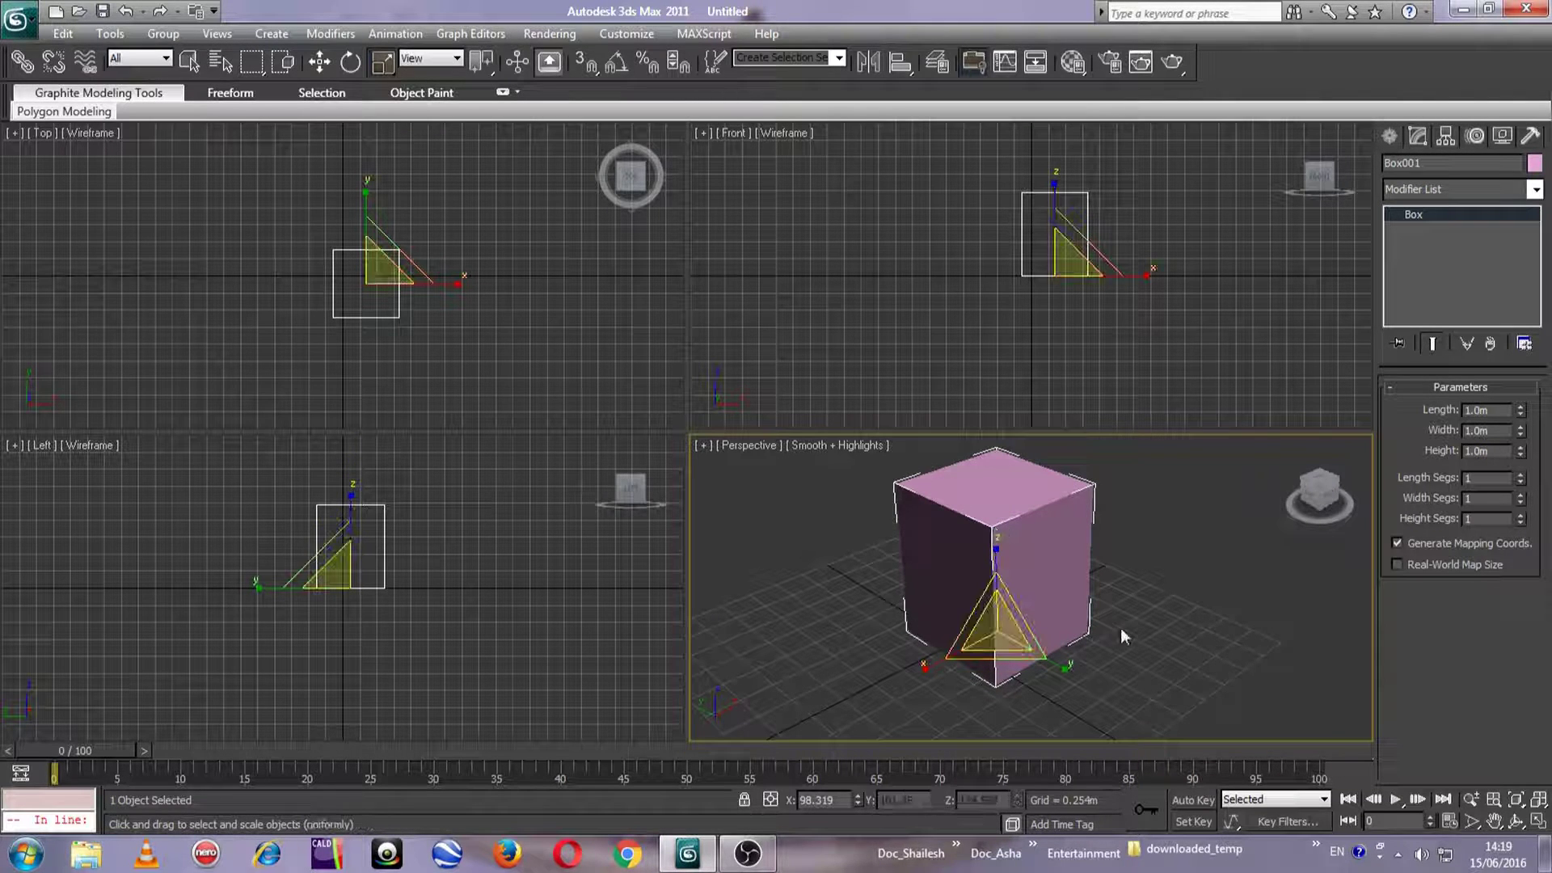
# Step: Scale the box freely along two axes at once and on all axes together in the perspective view
pyautogui.moveTo(1023, 619); pyautogui.dragTo(988, 664)
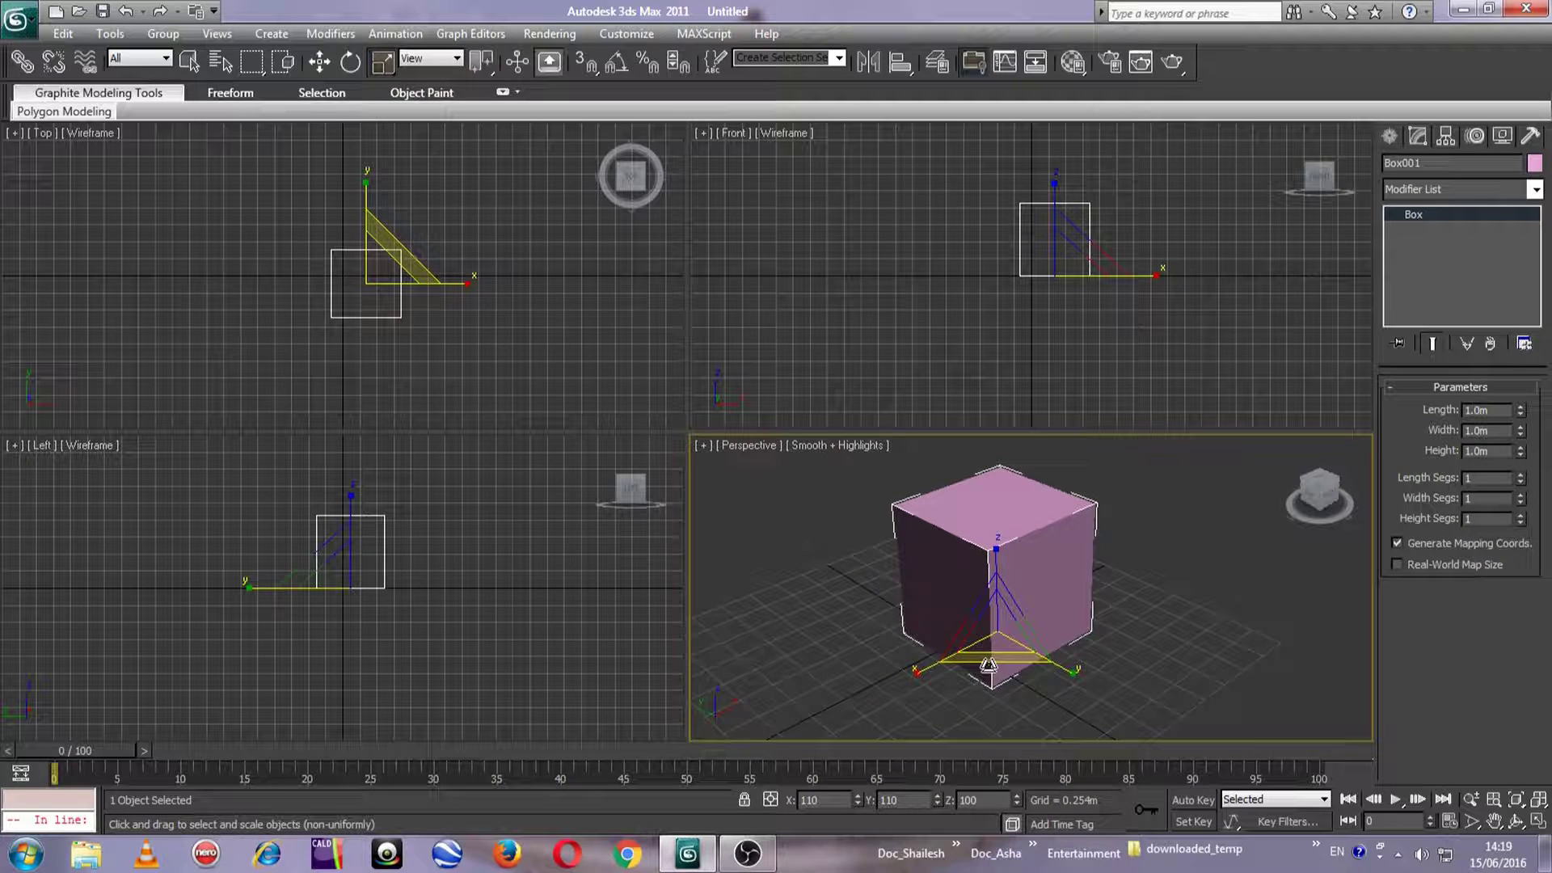
pyautogui.moveTo(1148, 621); pyautogui.dragTo(1148, 609, button='middle')
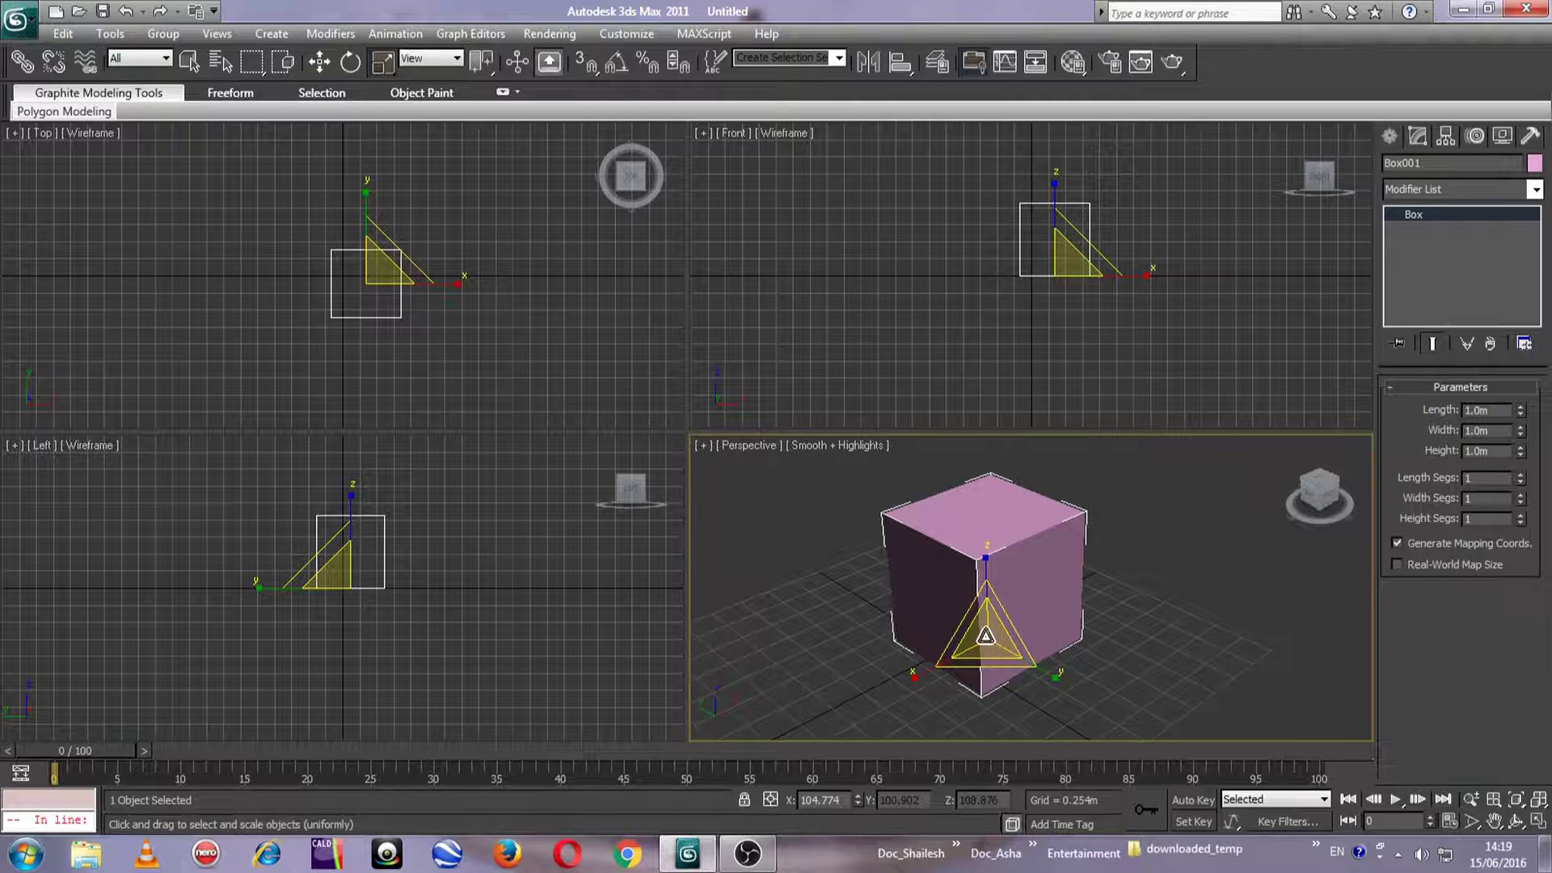
pyautogui.moveTo(987, 638)
pyautogui.mouseDown()
pyautogui.moveTo(1015, 675)
pyautogui.moveTo(997, 585)
pyautogui.moveTo(1005, 646)
pyautogui.mouseUp()
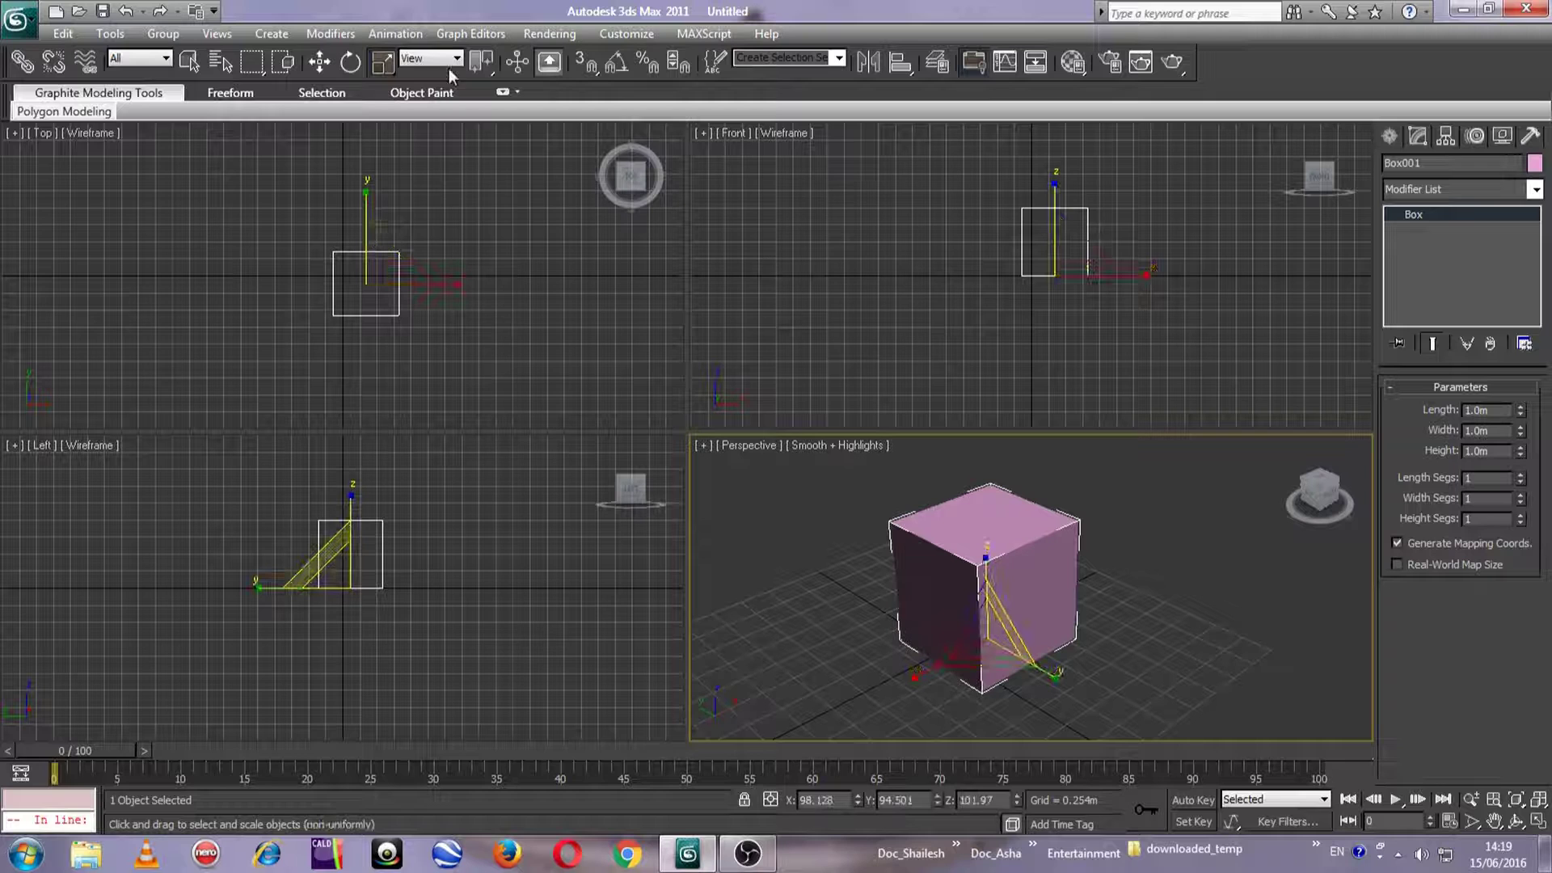
# Step: Try rotating the box slightly about its Z, X and Y axes, undoing each rotation
pyautogui.click(350, 62)
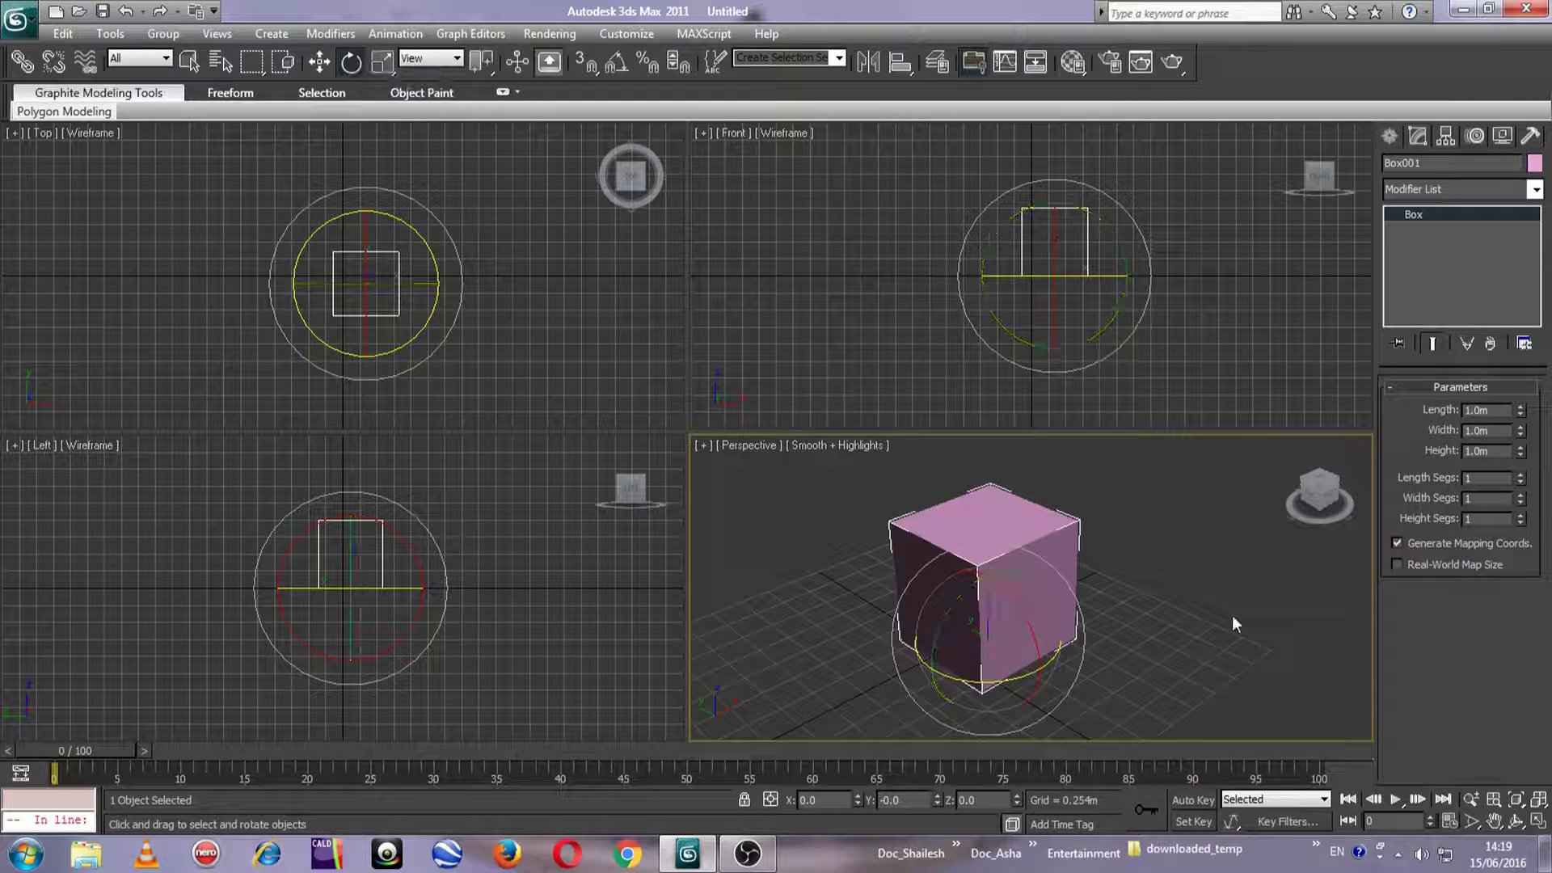
pyautogui.moveTo(1232, 655); pyautogui.dragTo(1159, 631, button='middle')
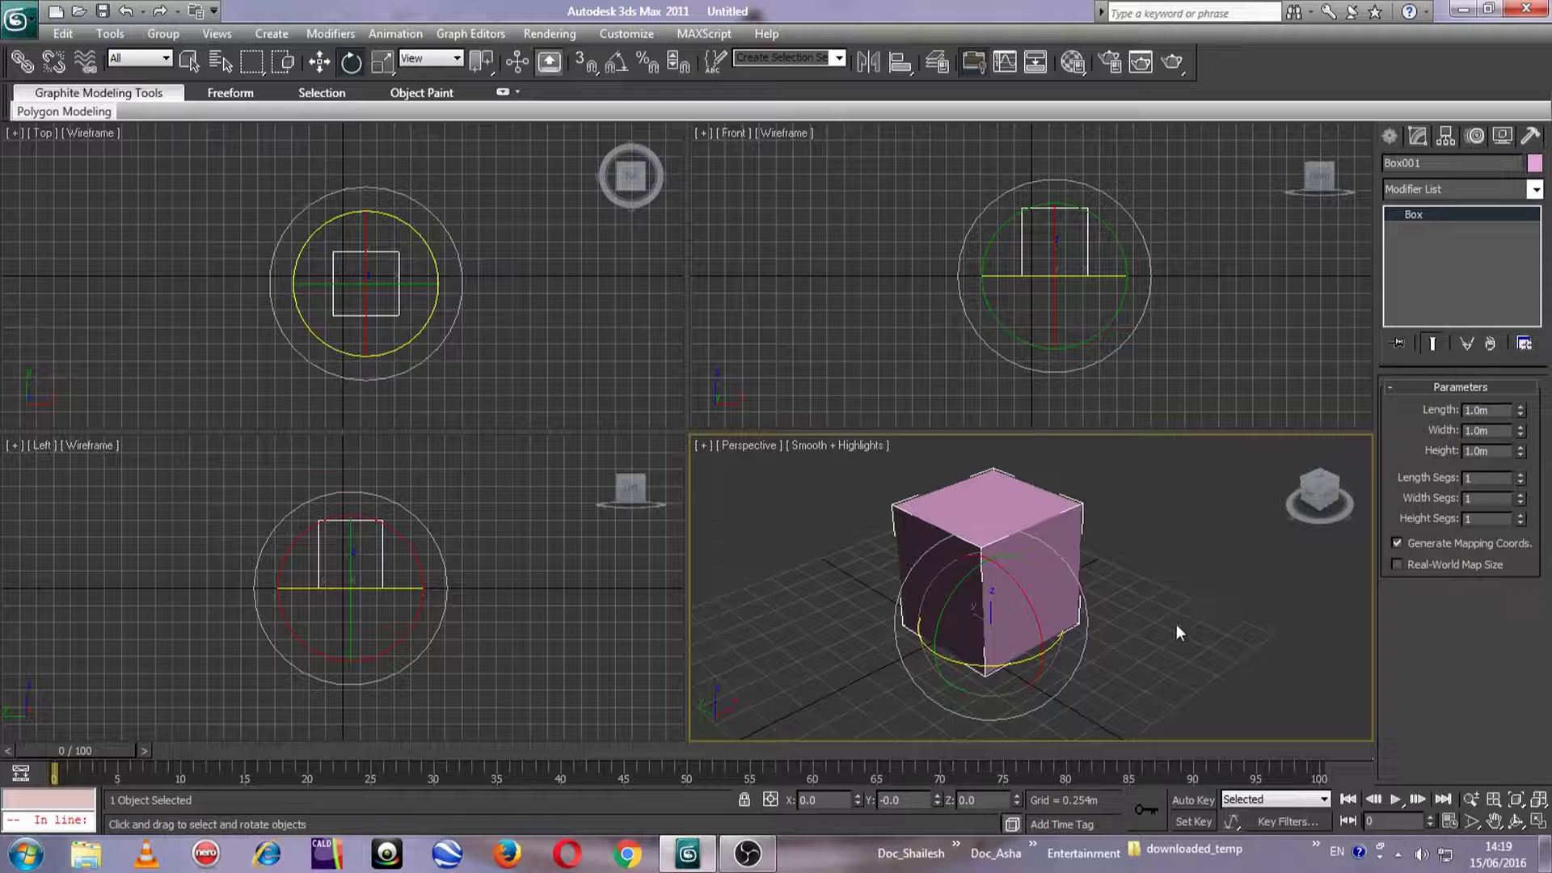
pyautogui.moveTo(1002, 664); pyautogui.dragTo(1017, 671)
pyautogui.hotkey('ctrl', 'z')
pyautogui.moveTo(1030, 607); pyautogui.dragTo(1042, 630)
pyautogui.hotkey('ctrl', 'z')
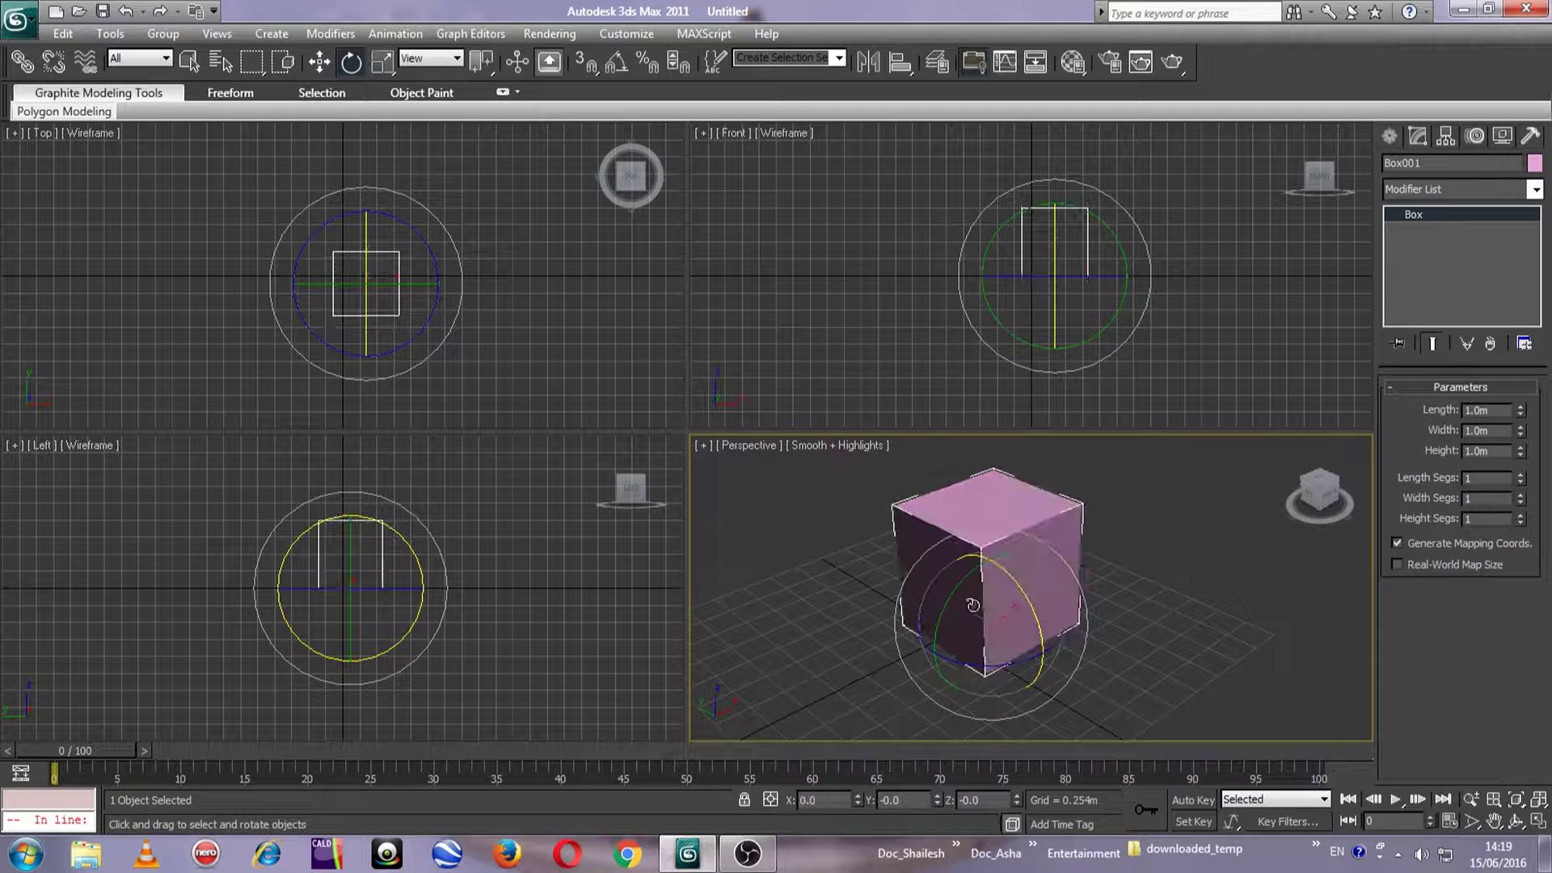
pyautogui.moveTo(950, 598); pyautogui.dragTo(986, 605)
pyautogui.hotkey('ctrl', 'z')
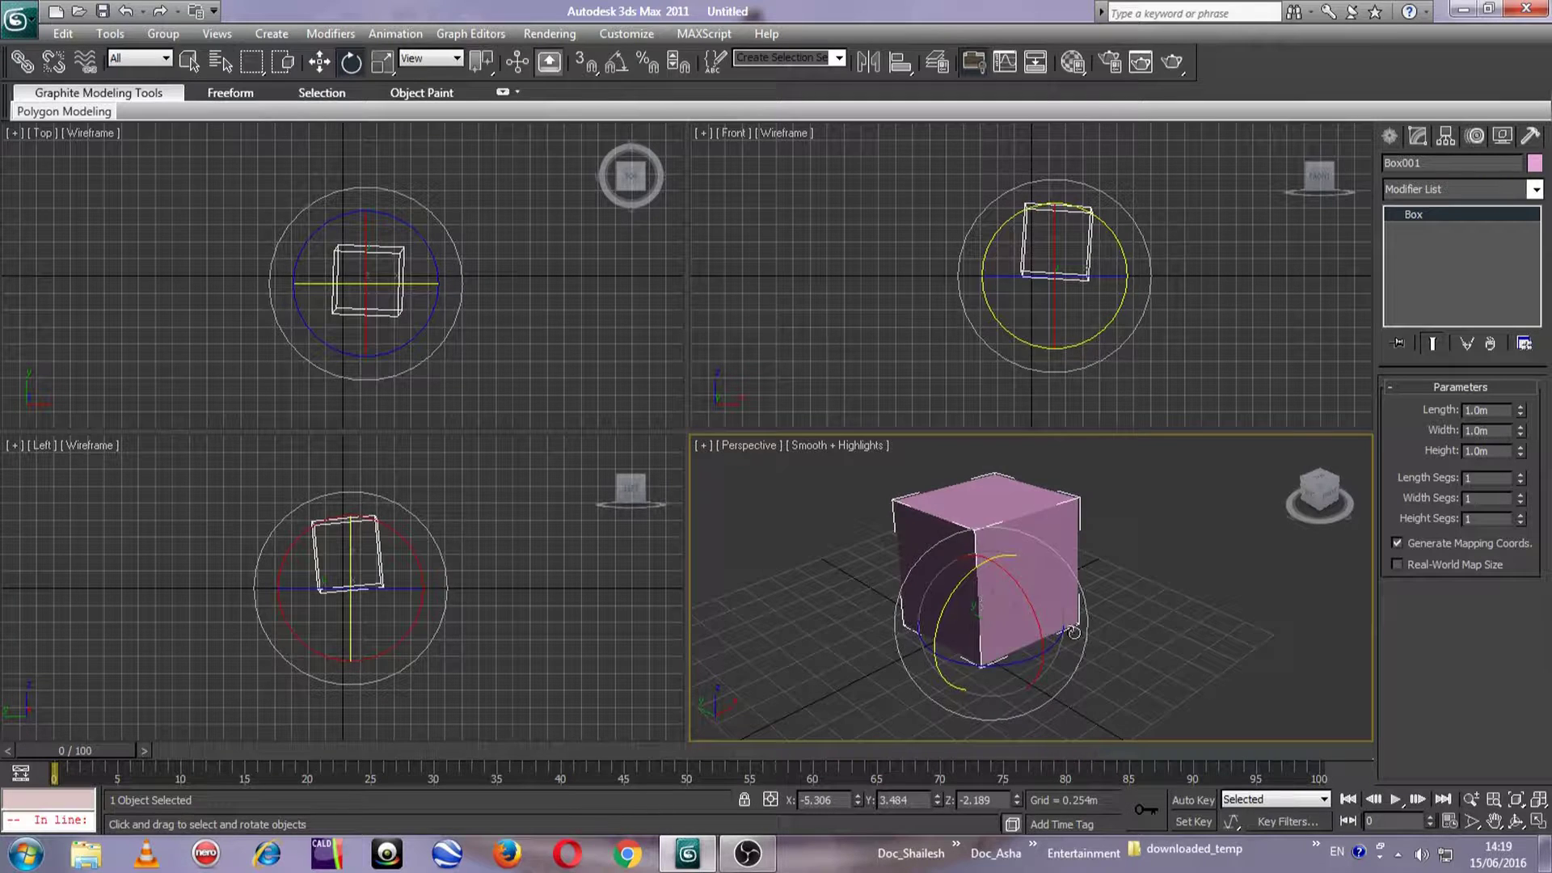
pyautogui.hotkey('ctrl', 'z')
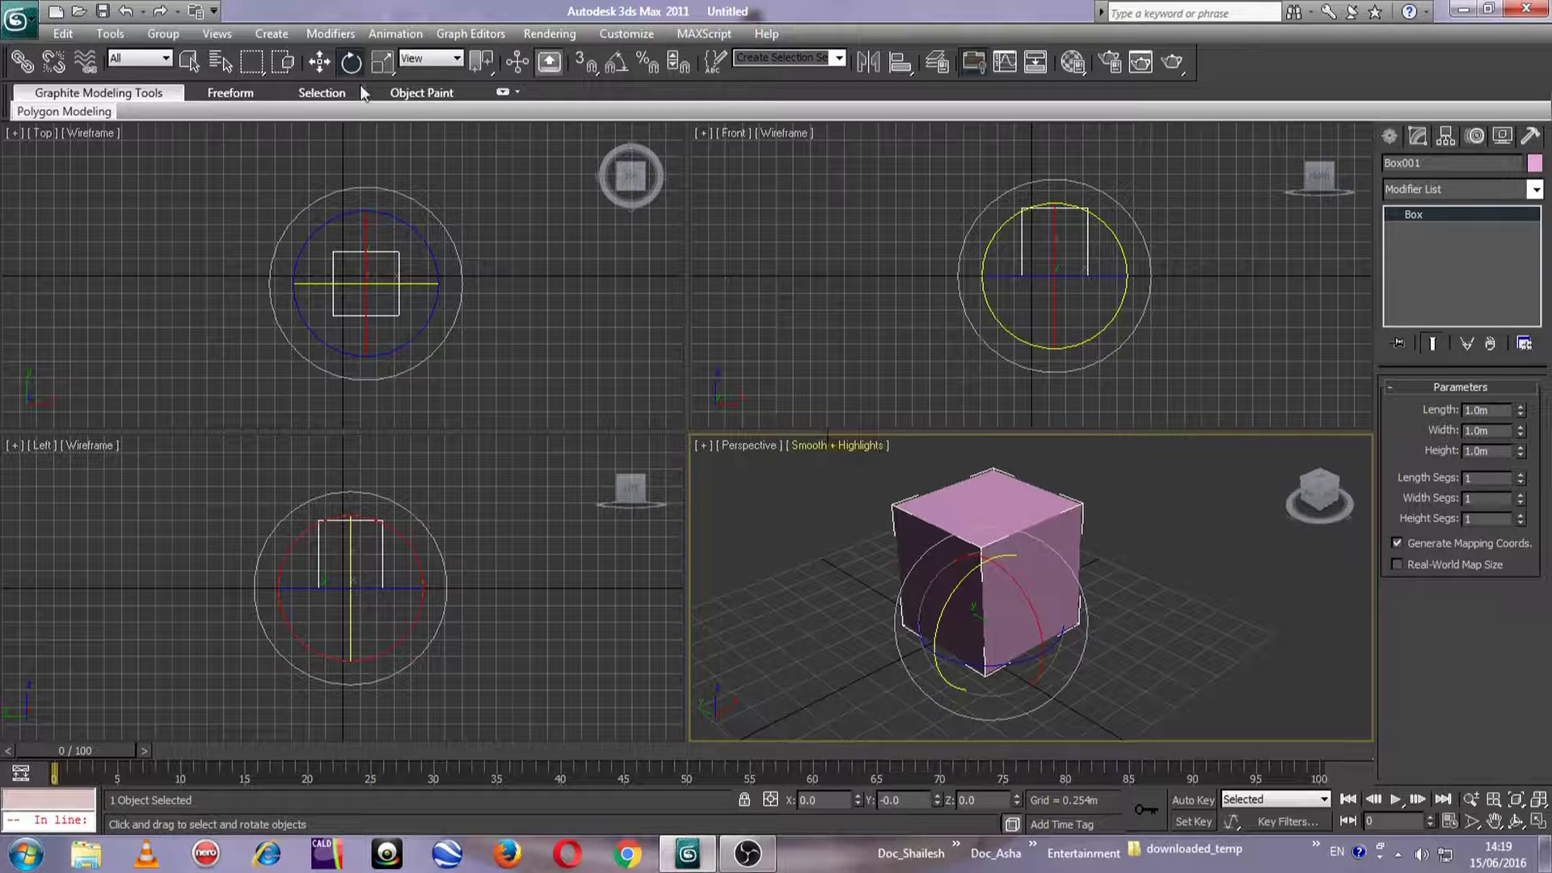
# Step: Move the box freely along its planes and axes to about X 0.029 m, Y -0.089 m, Z 0.126 m
pyautogui.click(320, 62)
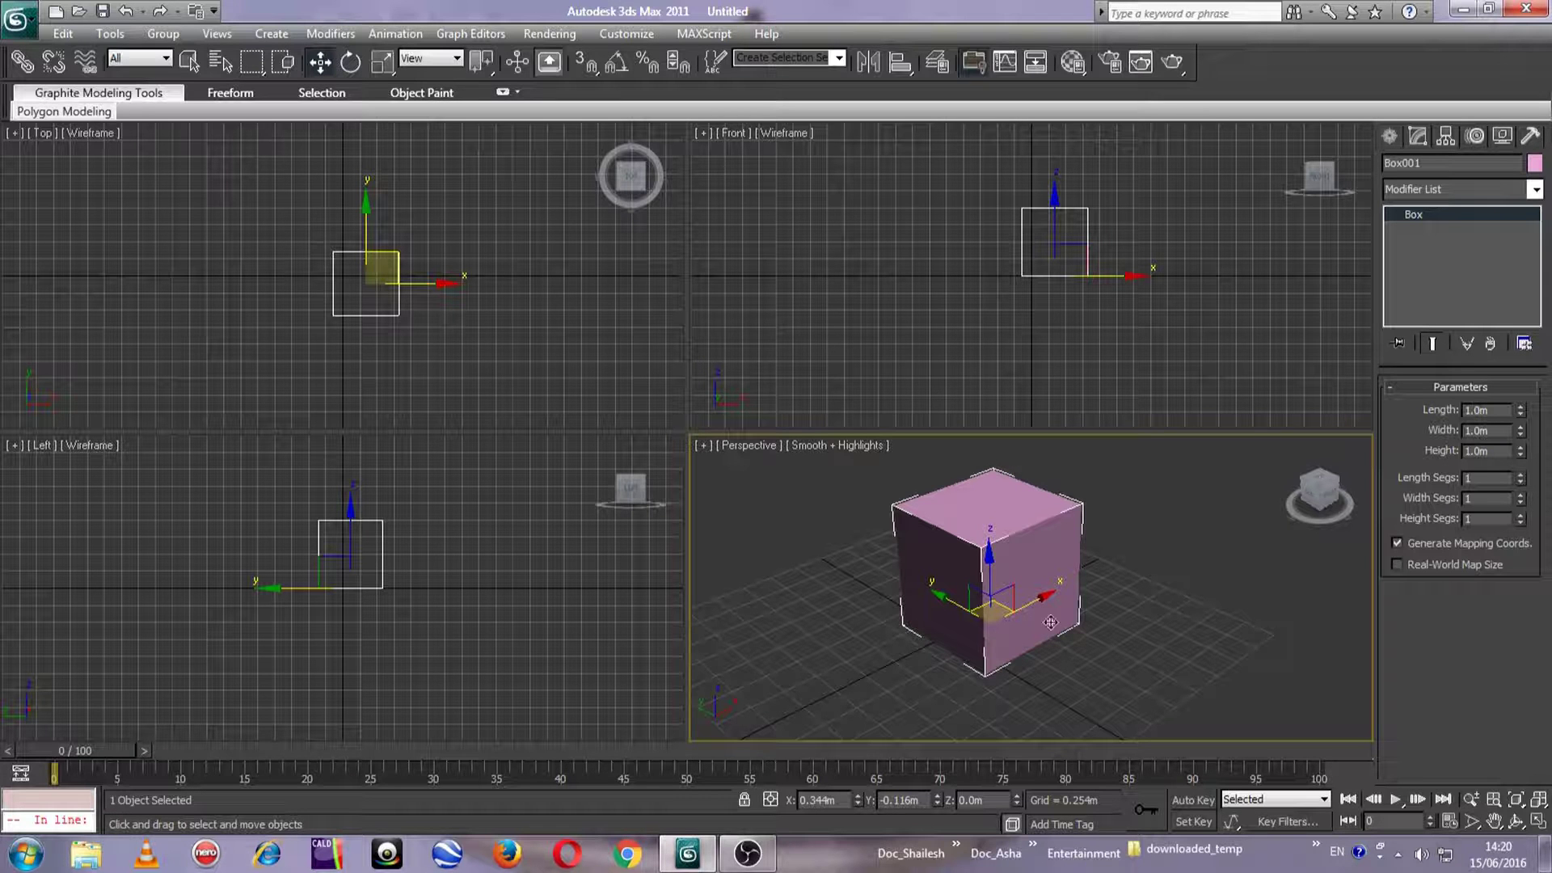
pyautogui.moveTo(1023, 608)
pyautogui.mouseDown()
pyautogui.moveTo(1039, 604)
pyautogui.moveTo(1030, 621)
pyautogui.mouseUp()
pyautogui.moveTo(939, 598)
pyautogui.mouseDown()
pyautogui.moveTo(924, 578)
pyautogui.moveTo(953, 537)
pyautogui.moveTo(942, 623)
pyautogui.moveTo(1026, 582)
pyautogui.moveTo(949, 605)
pyautogui.moveTo(971, 583)
pyautogui.moveTo(929, 558)
pyautogui.moveTo(958, 614)
pyautogui.moveTo(942, 595)
pyautogui.mouseUp()
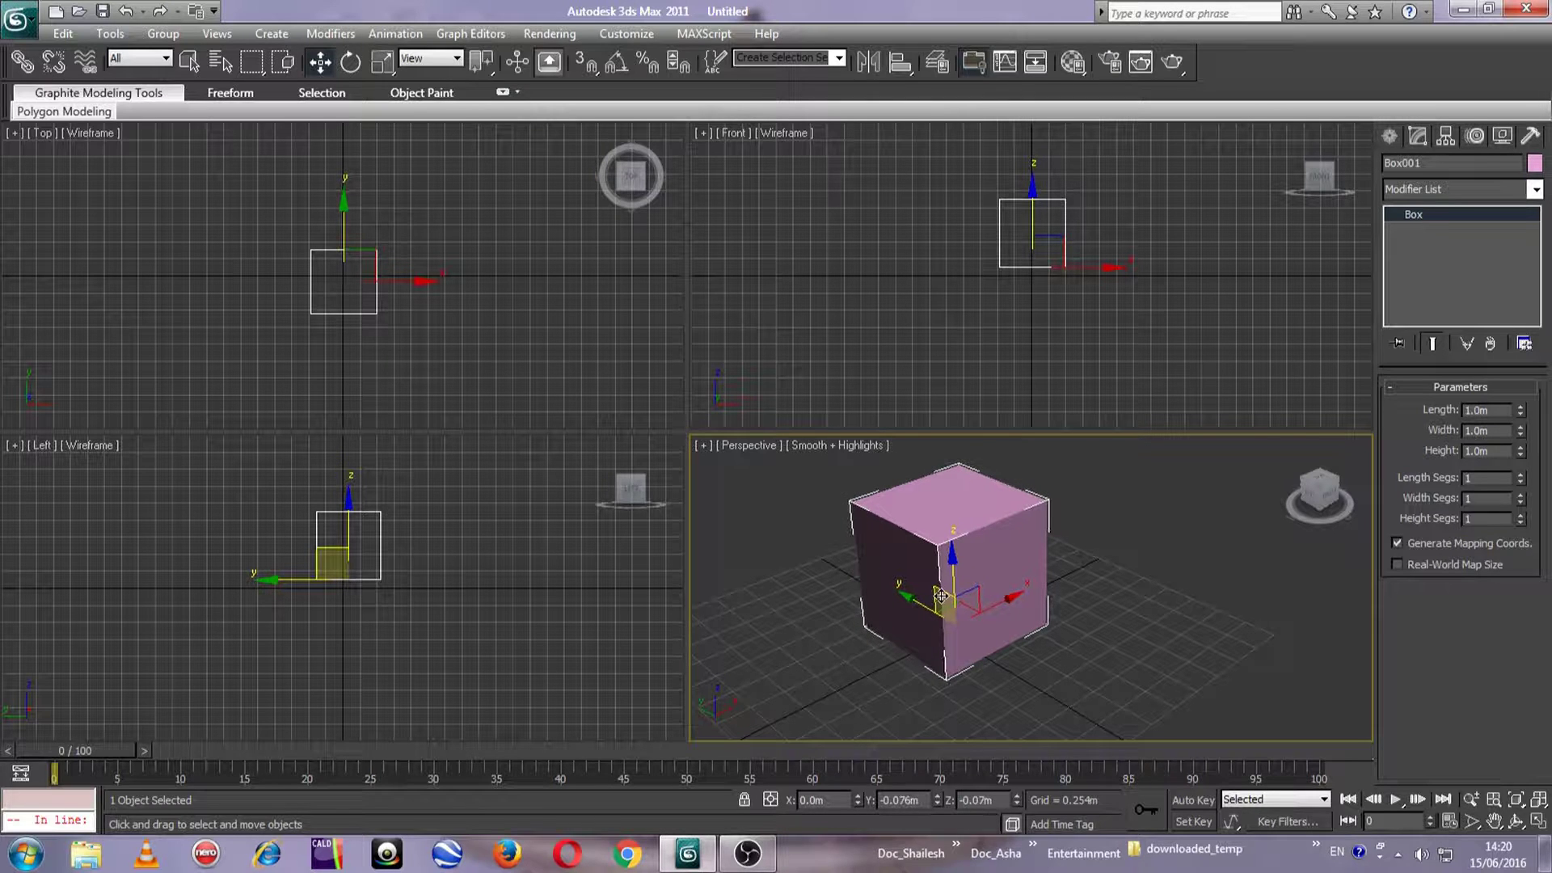
pyautogui.moveTo(1003, 603); pyautogui.dragTo(1066, 646)
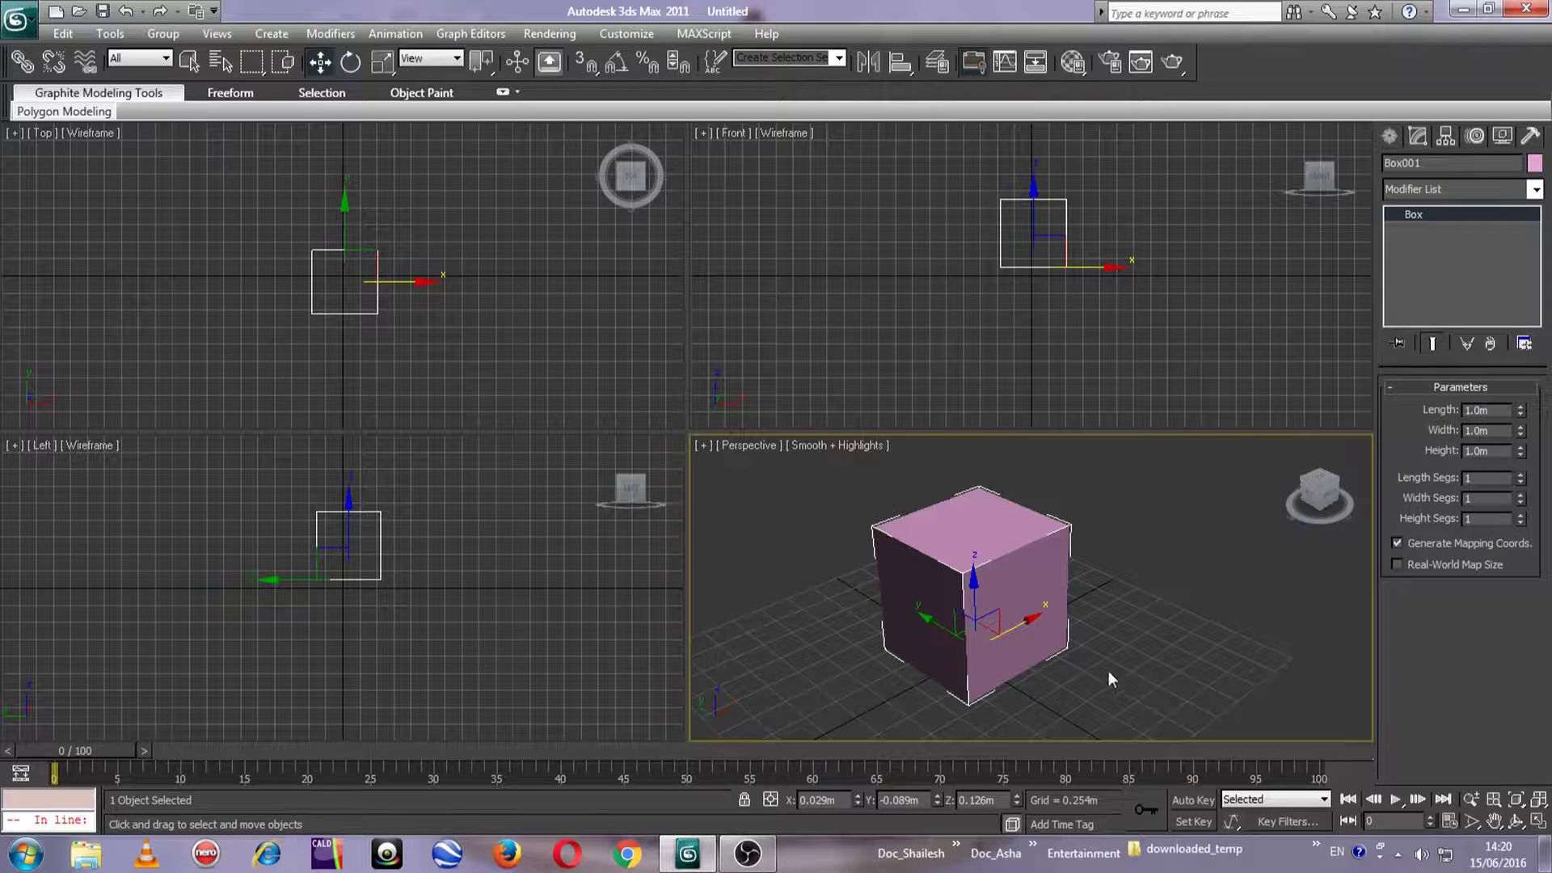
# Step: Set the box's length, width and height segments to 10 each and deselect the box
pyautogui.moveTo(1023, 306); pyautogui.dragTo(997, 352, button='middle')
pyautogui.scroll(4, 957, 321)
pyautogui.scroll(1, 997, 352)
pyautogui.moveTo(393, 340); pyautogui.dragTo(409, 338, button='middle')
pyautogui.scroll(2, 411, 338)
pyautogui.scroll(2, 412, 338)
pyautogui.scroll(4, 402, 560)
pyautogui.scroll(2, 399, 616)
pyautogui.moveTo(409, 613); pyautogui.dragTo(423, 572, button='middle')
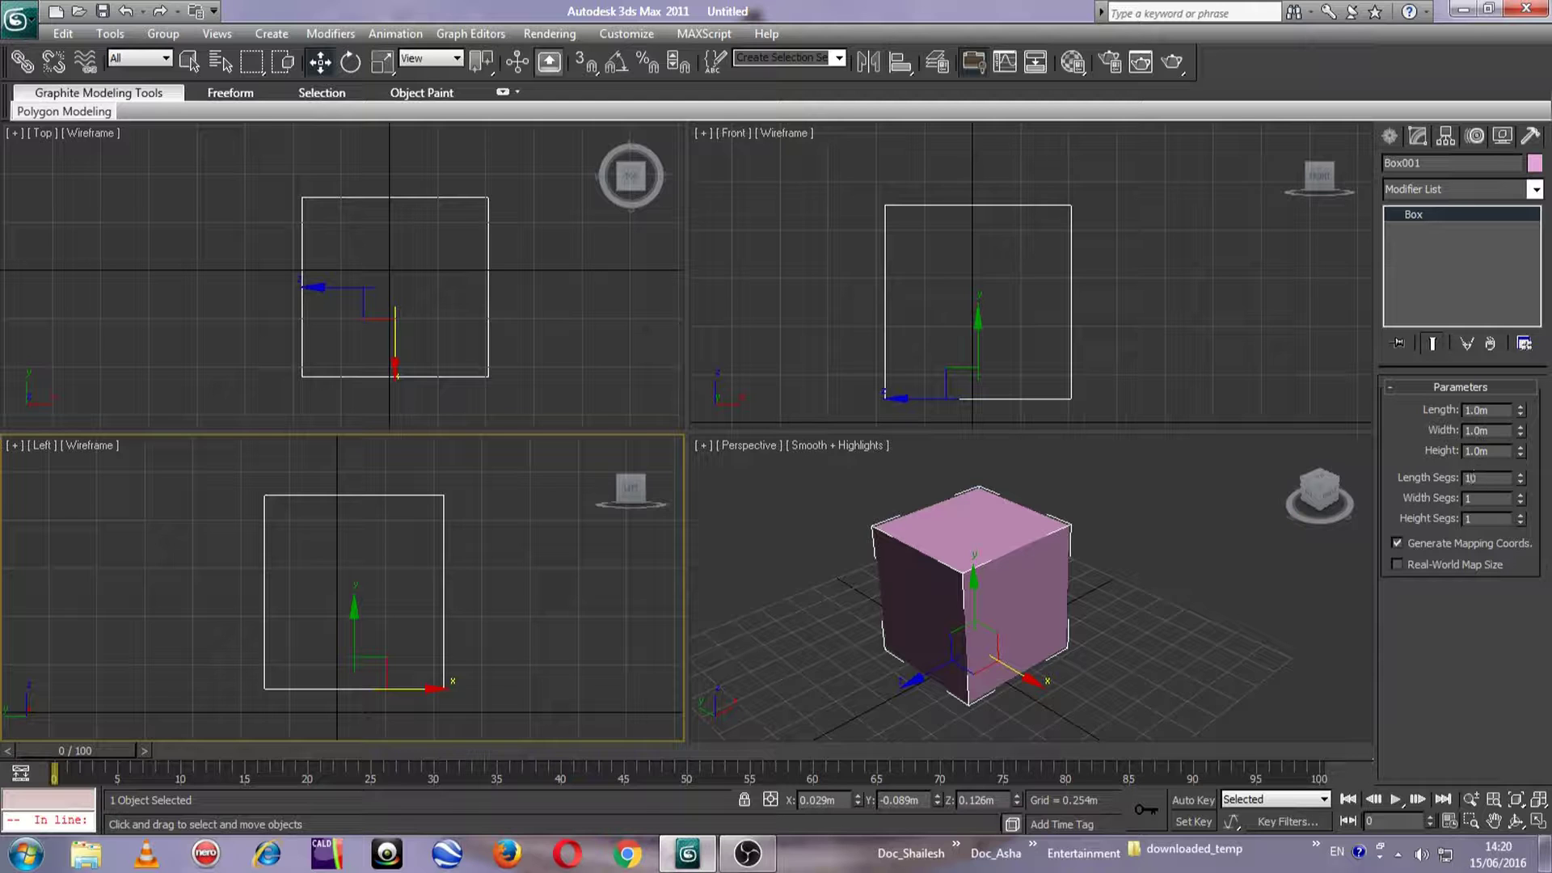
pyautogui.click(1486, 499)
pyautogui.write('0')
pyautogui.click(1486, 517)
pyautogui.click(1233, 587)
# Step: Examine the box's segment grid in the top and left views and reselect the box
pyautogui.click(959, 305)
pyautogui.click(299, 292)
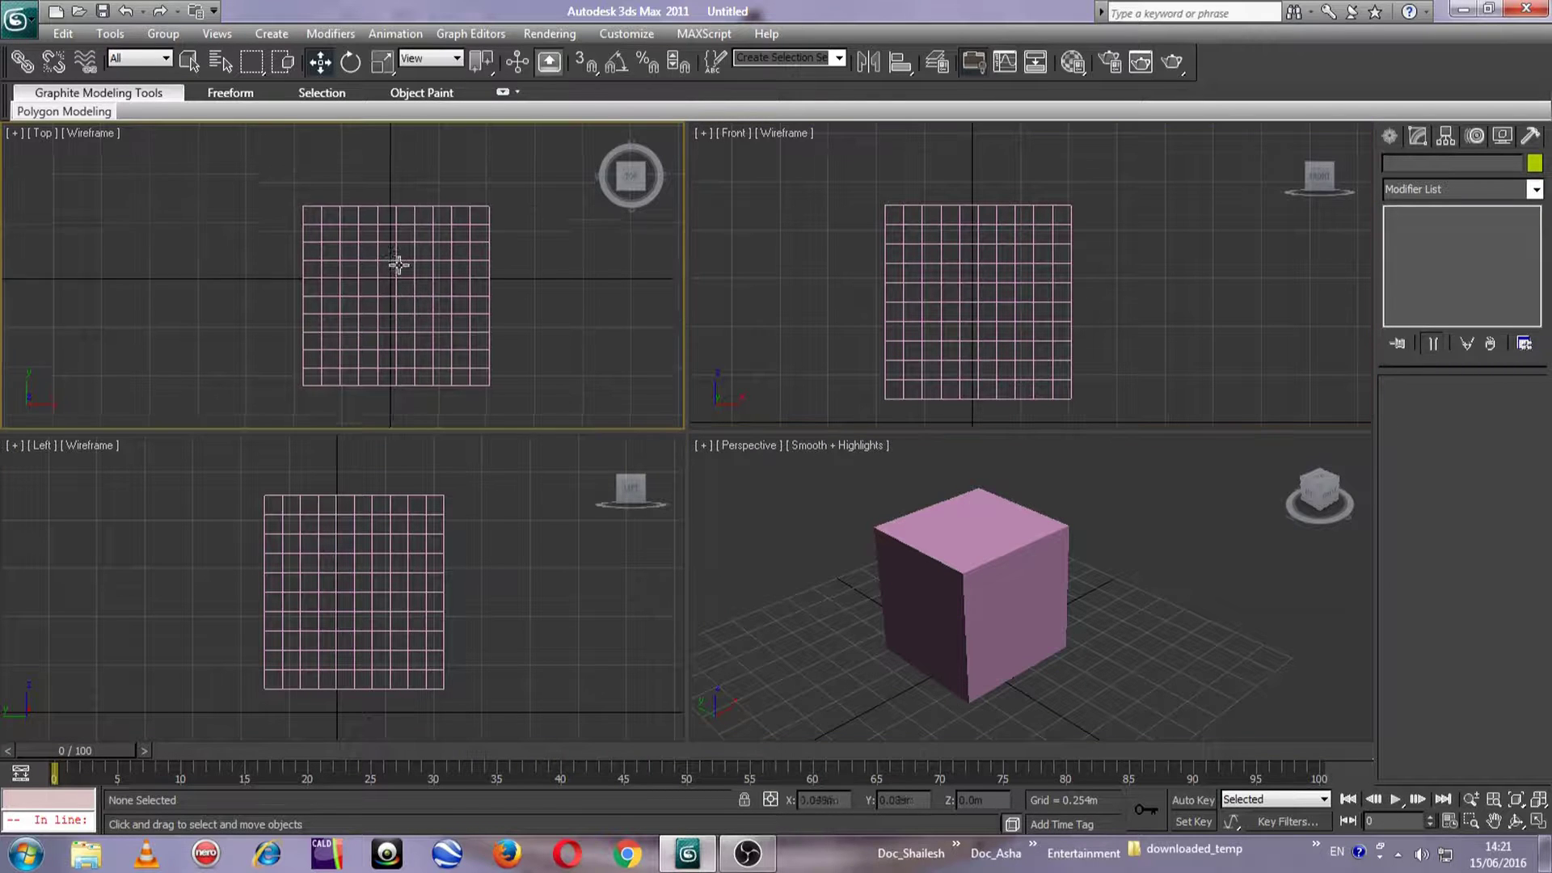
pyautogui.scroll(4, 340, 243)
pyautogui.scroll(-4, 259, 266)
pyautogui.click(395, 611)
pyautogui.scroll(3, 364, 589)
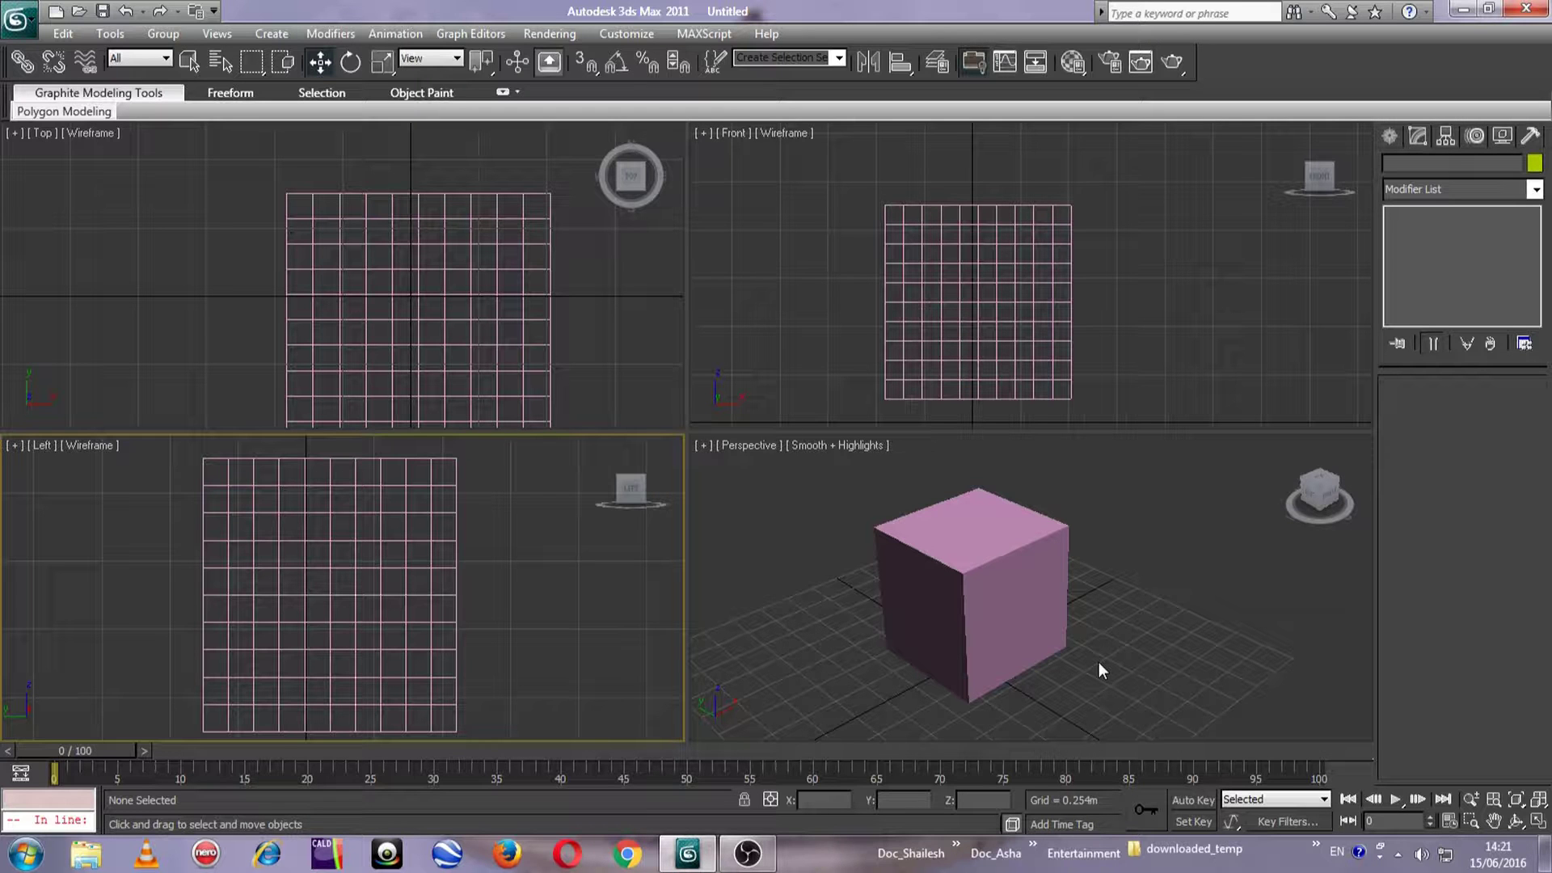
pyautogui.click(1010, 610)
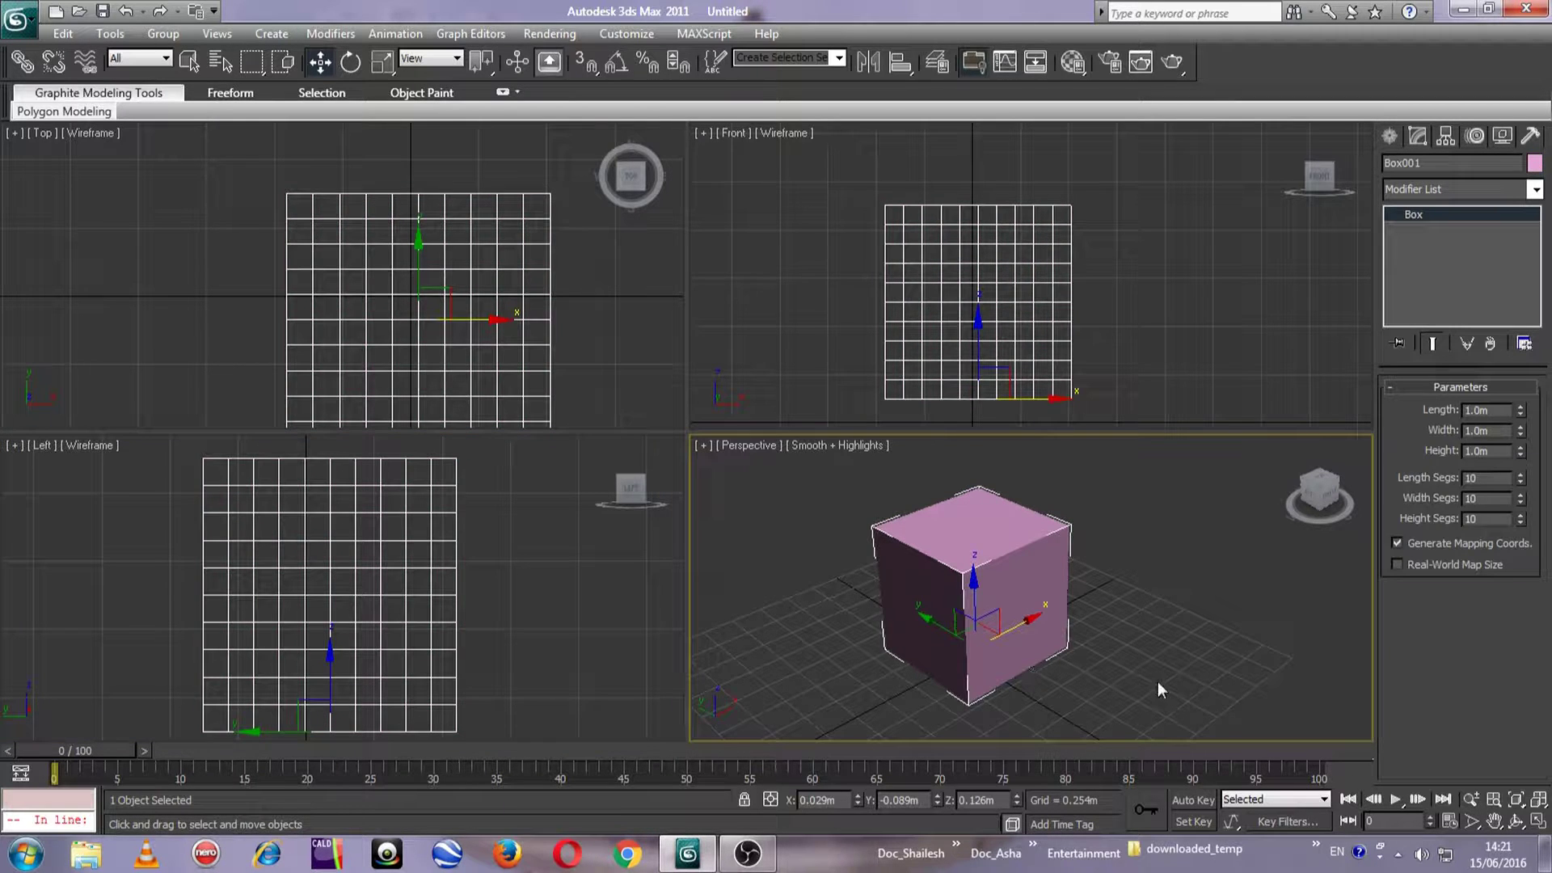
# Step: Display the perspective view in Wireframe style and view the segmented box from a higher angle
pyautogui.moveTo(1157, 688); pyautogui.dragTo(1102, 692, button='middle')
pyautogui.moveTo(955, 657); pyautogui.dragTo(1096, 626, button='middle')
pyautogui.scroll(-1, 1096, 626)
pyautogui.scroll(1, 1096, 626)
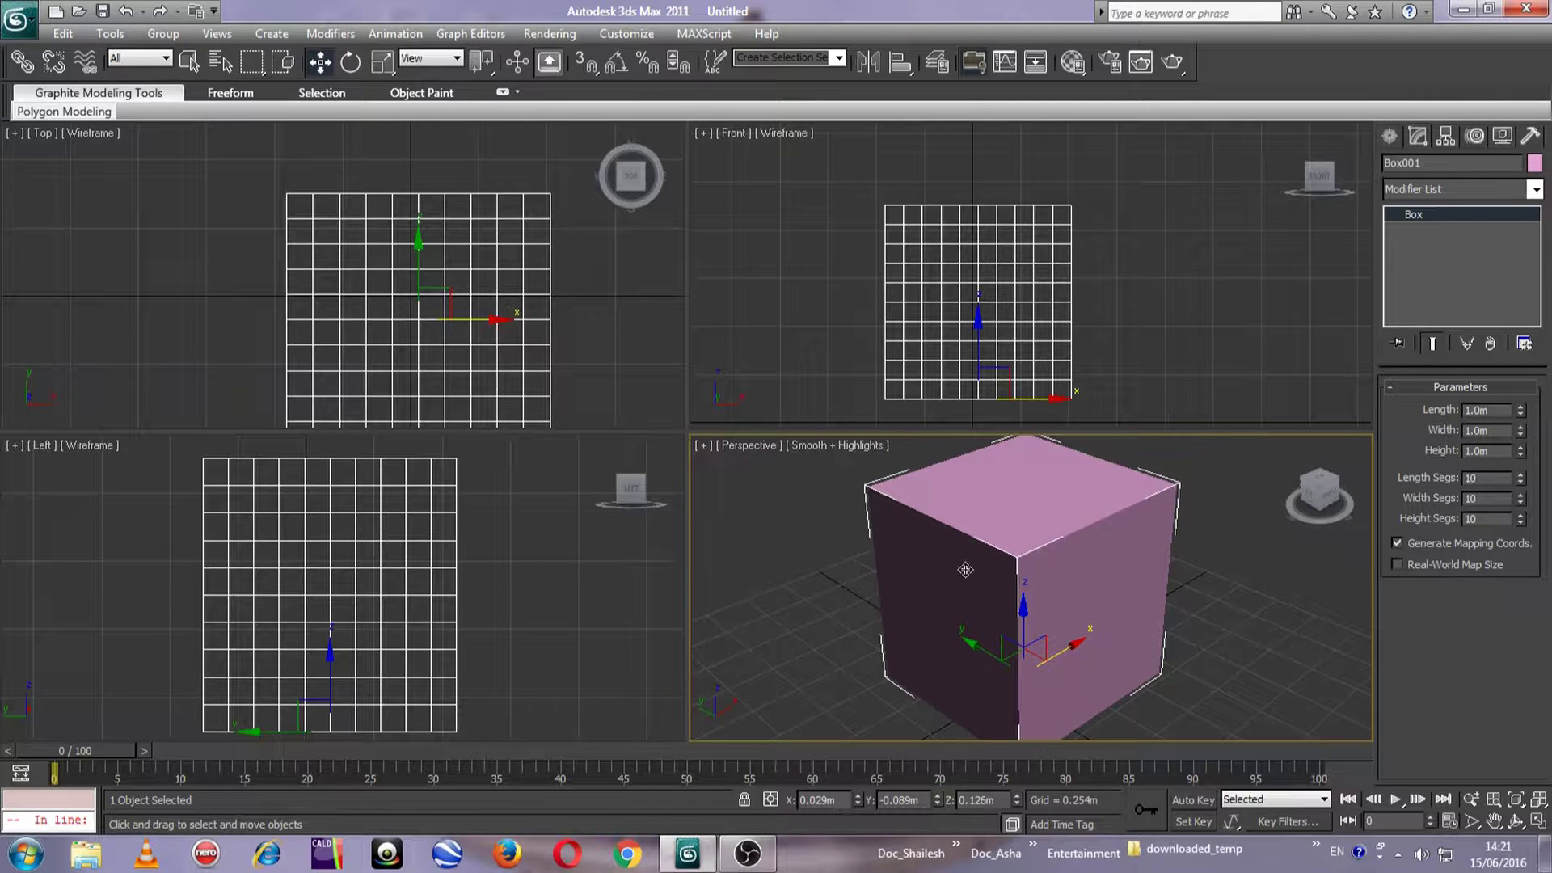
pyautogui.scroll(-1, 983, 593)
pyautogui.moveTo(988, 554); pyautogui.dragTo(937, 588, button='middle')
pyautogui.scroll(1, 922, 612)
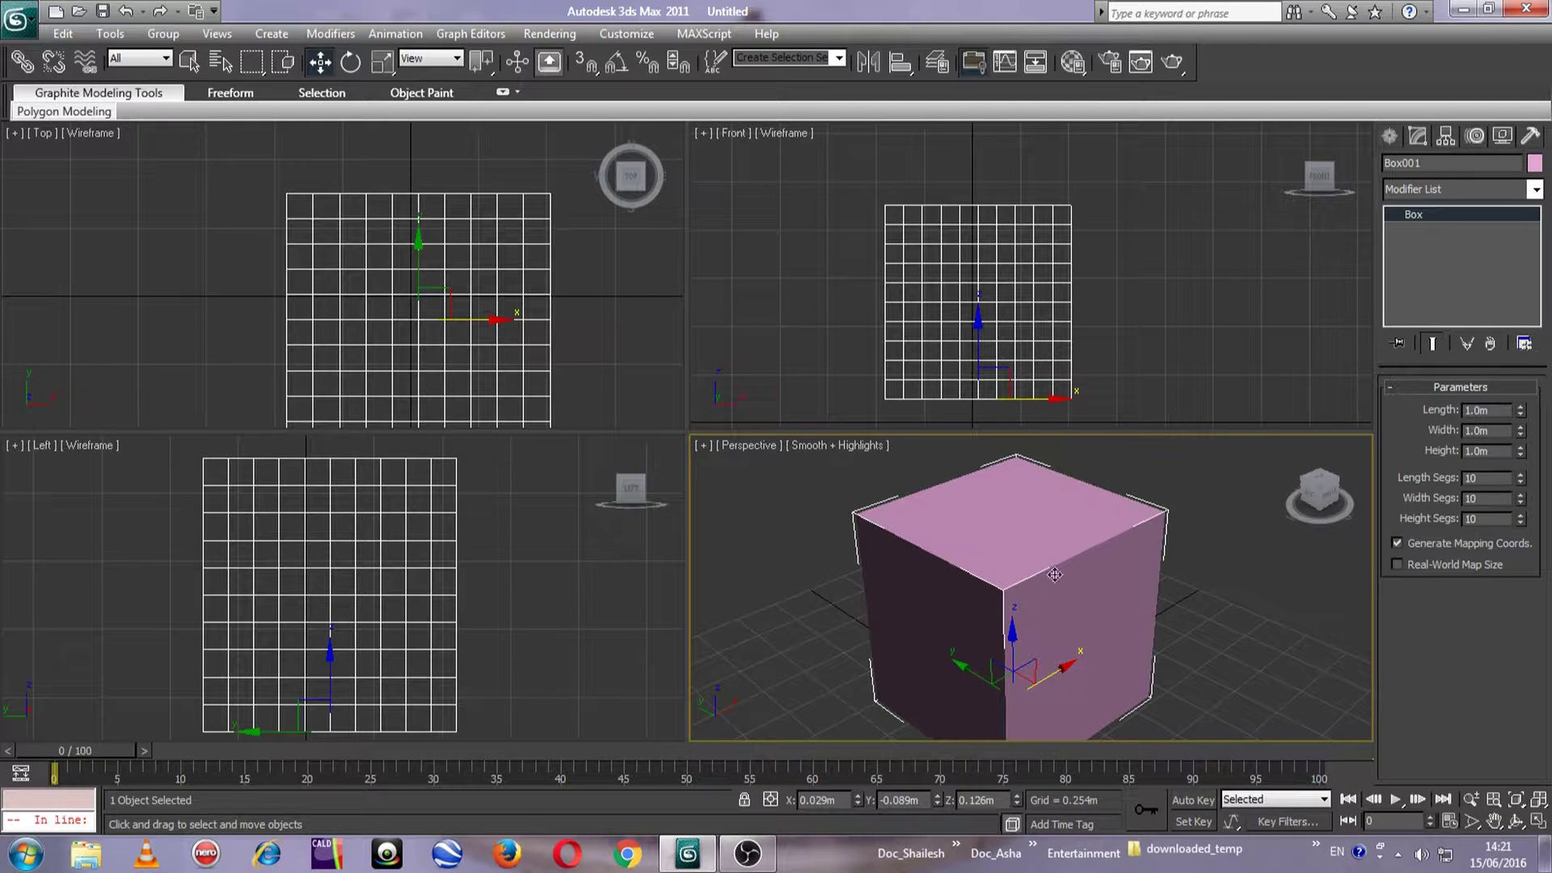
pyautogui.moveTo(1019, 620)
pyautogui.mouseDown(button='middle')
pyautogui.moveTo(1002, 585)
pyautogui.moveTo(1010, 602)
pyautogui.mouseUp(button='middle')
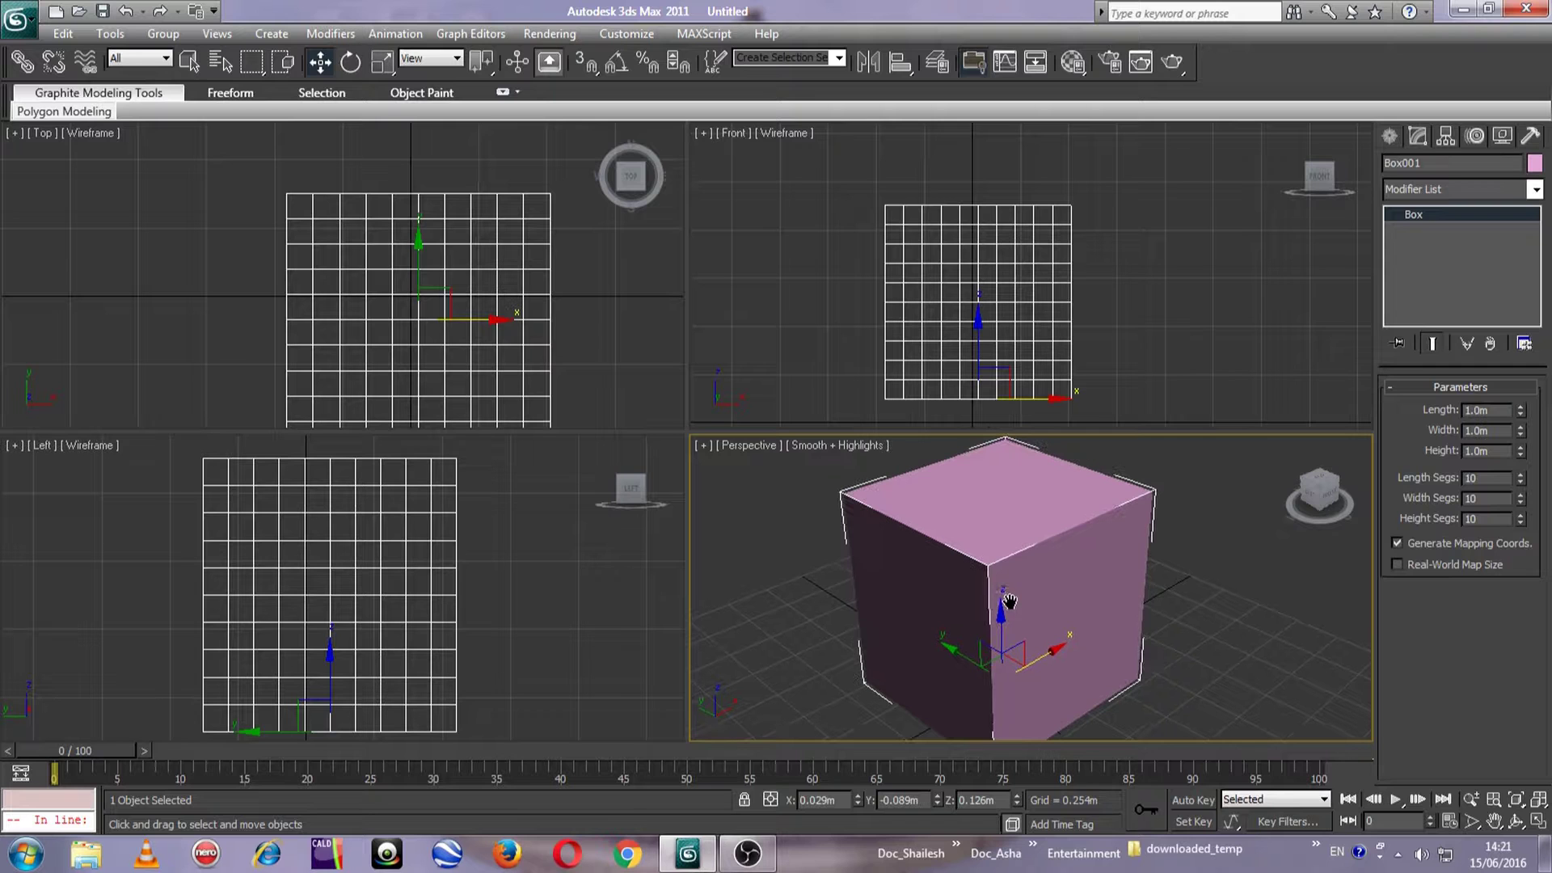
pyautogui.click(833, 453)
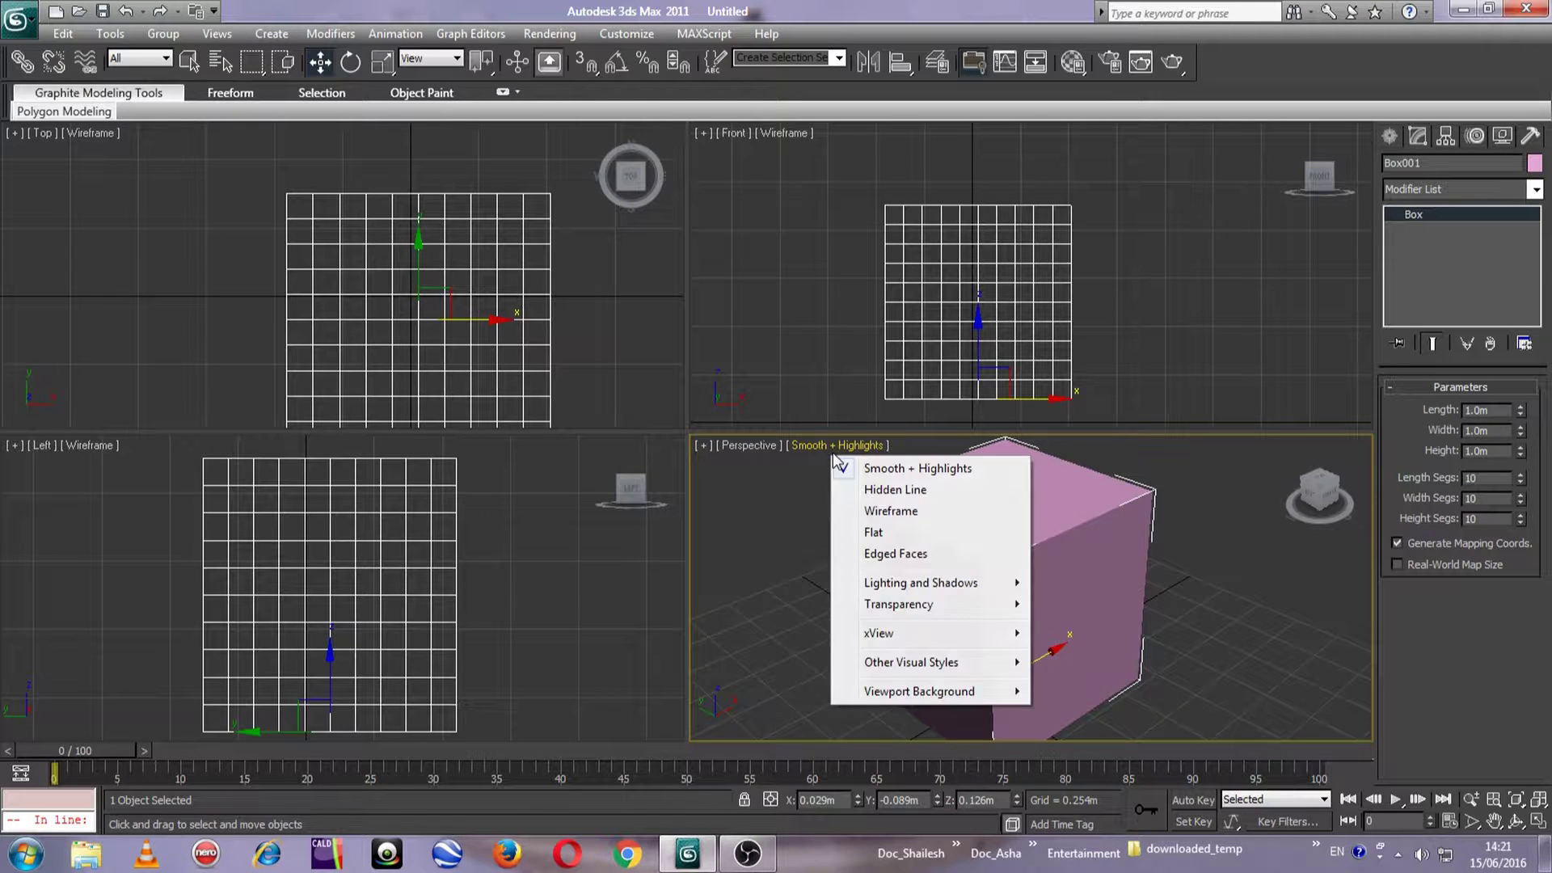
pyautogui.click(893, 511)
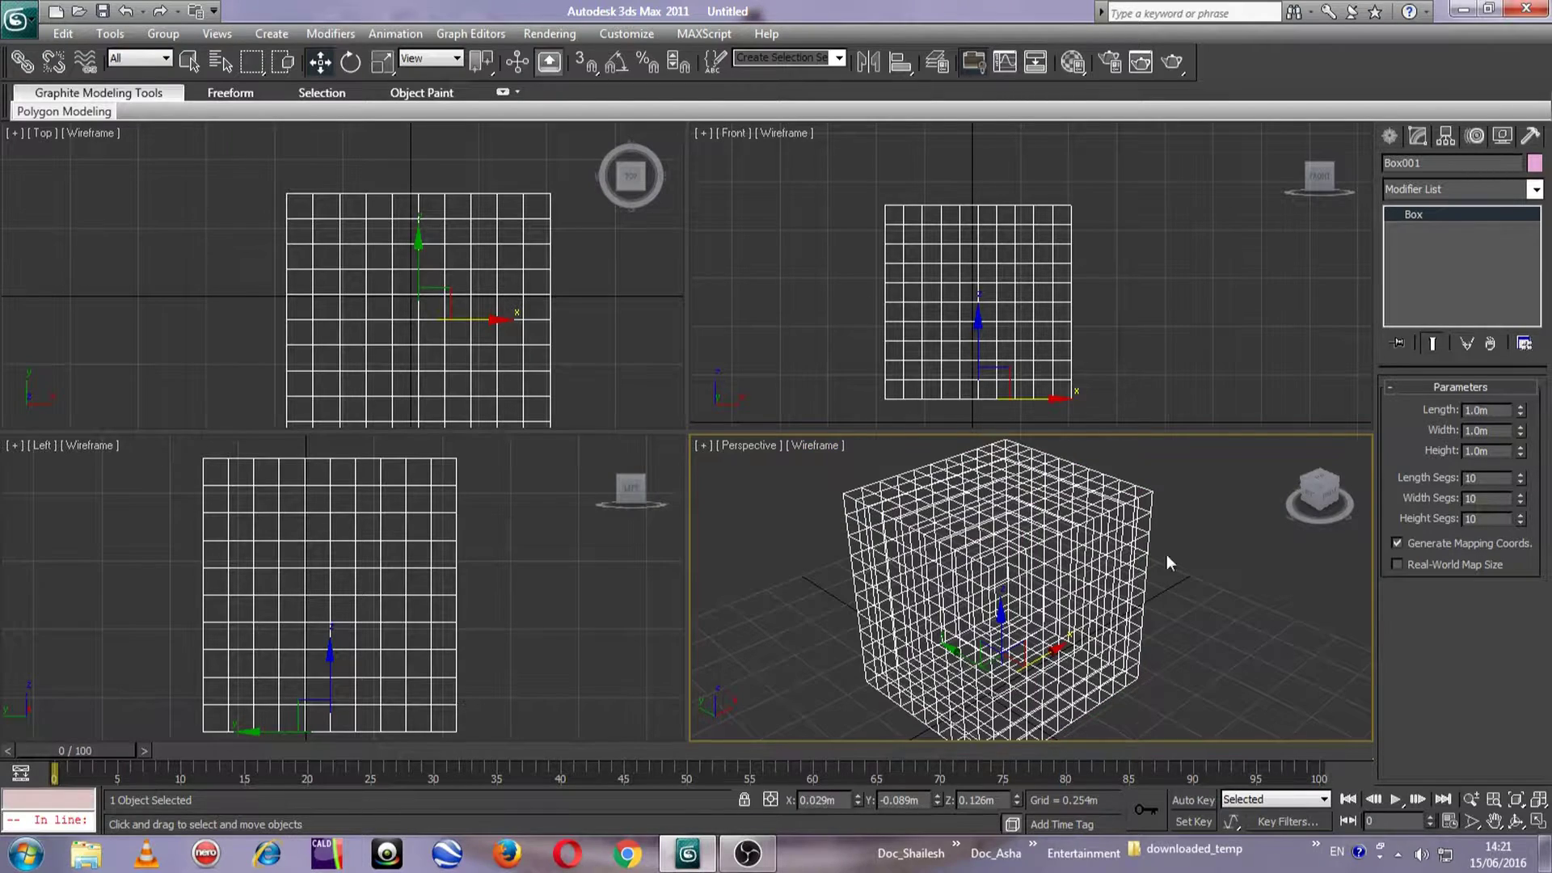
pyautogui.moveTo(1321, 501)
pyautogui.mouseDown()
pyautogui.moveTo(1216, 437)
pyautogui.moveTo(1172, 464)
pyautogui.moveTo(1216, 500)
pyautogui.moveTo(1319, 503)
pyautogui.mouseUp()
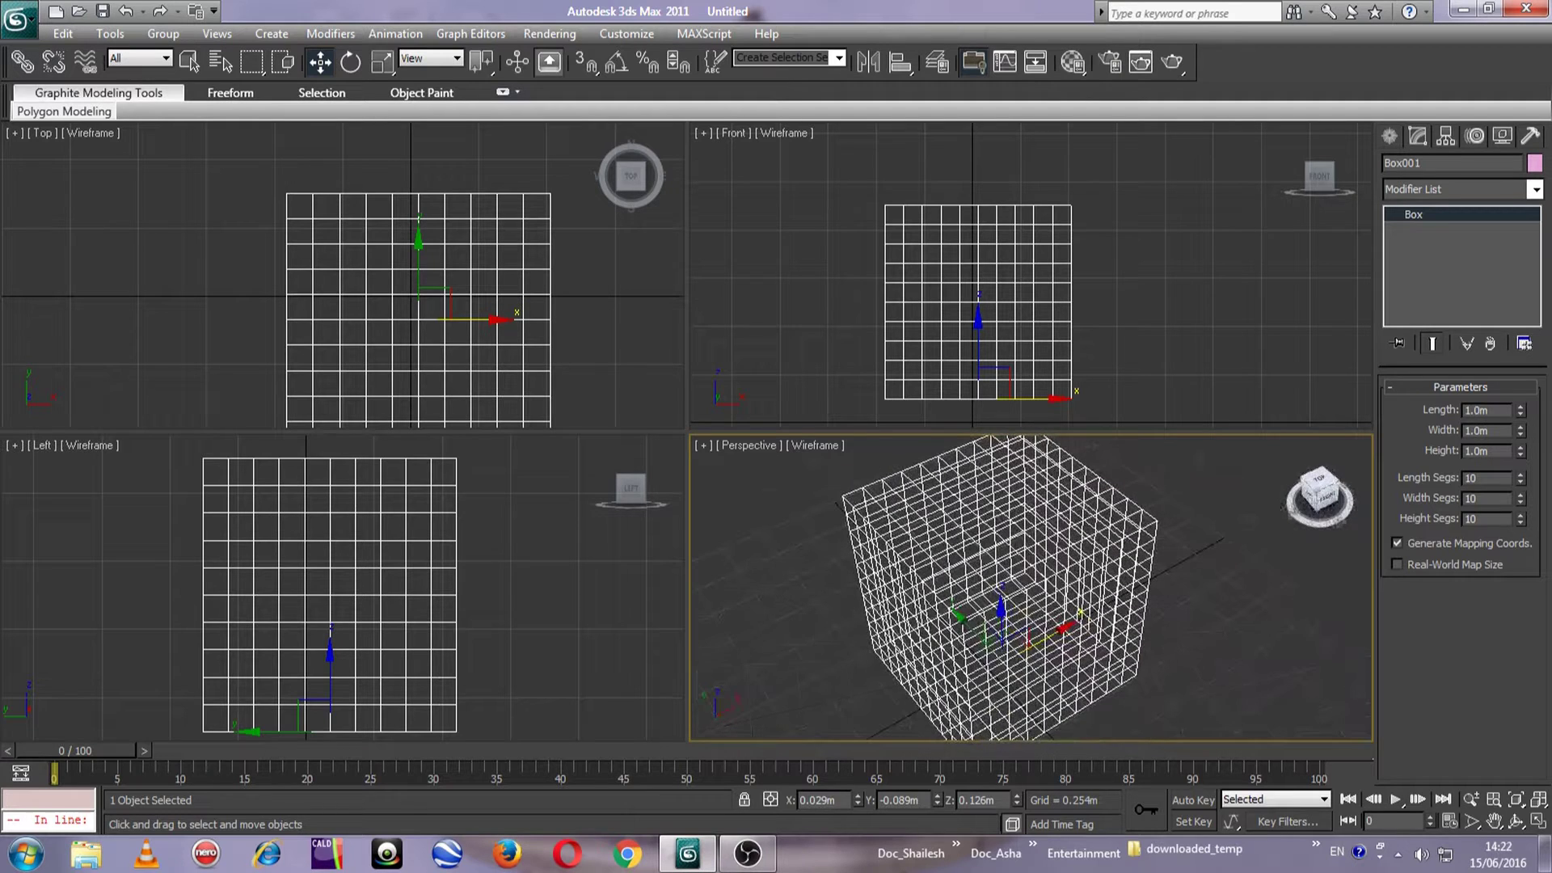
# Step: Switch the front, top and left views to Smooth + Highlights shading
pyautogui.scroll(-3, 808, 262)
pyautogui.click(782, 133)
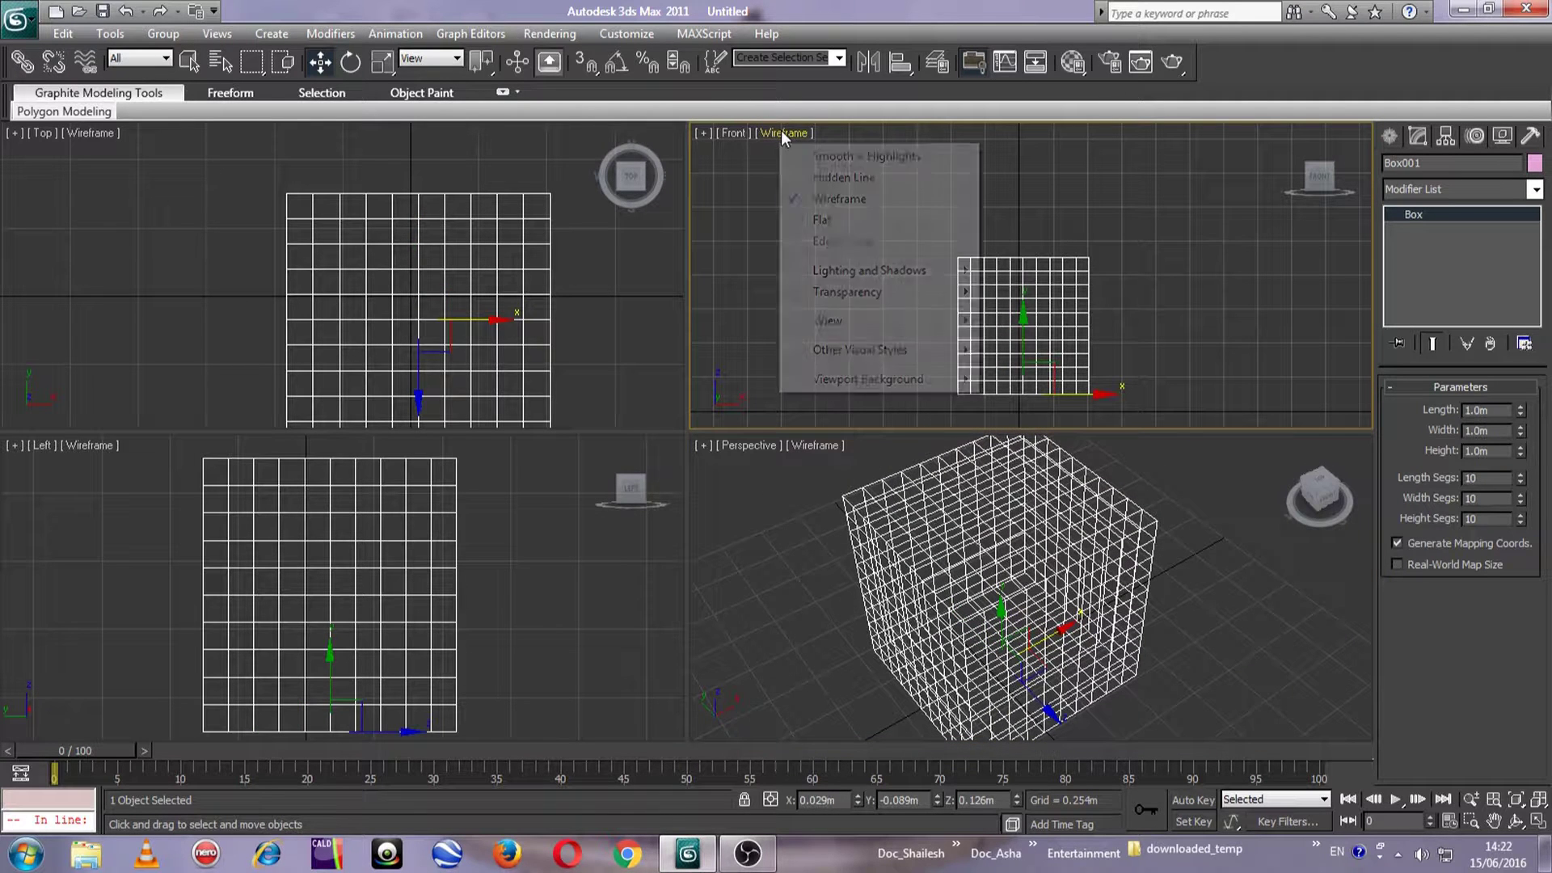
pyautogui.click(828, 156)
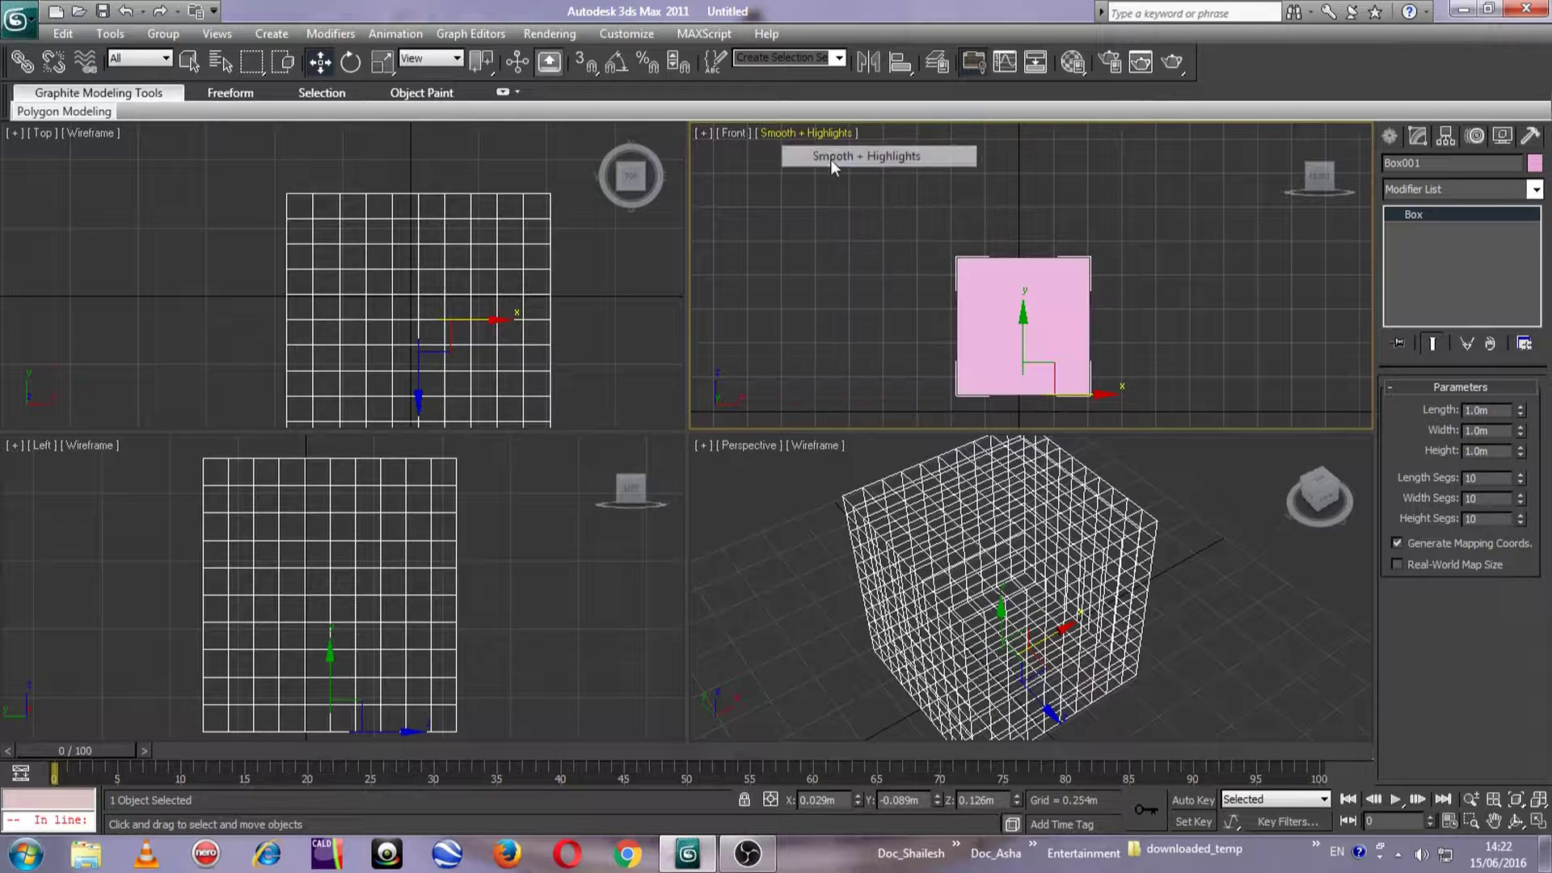
pyautogui.rightClick(135, 196)
pyautogui.click(93, 133)
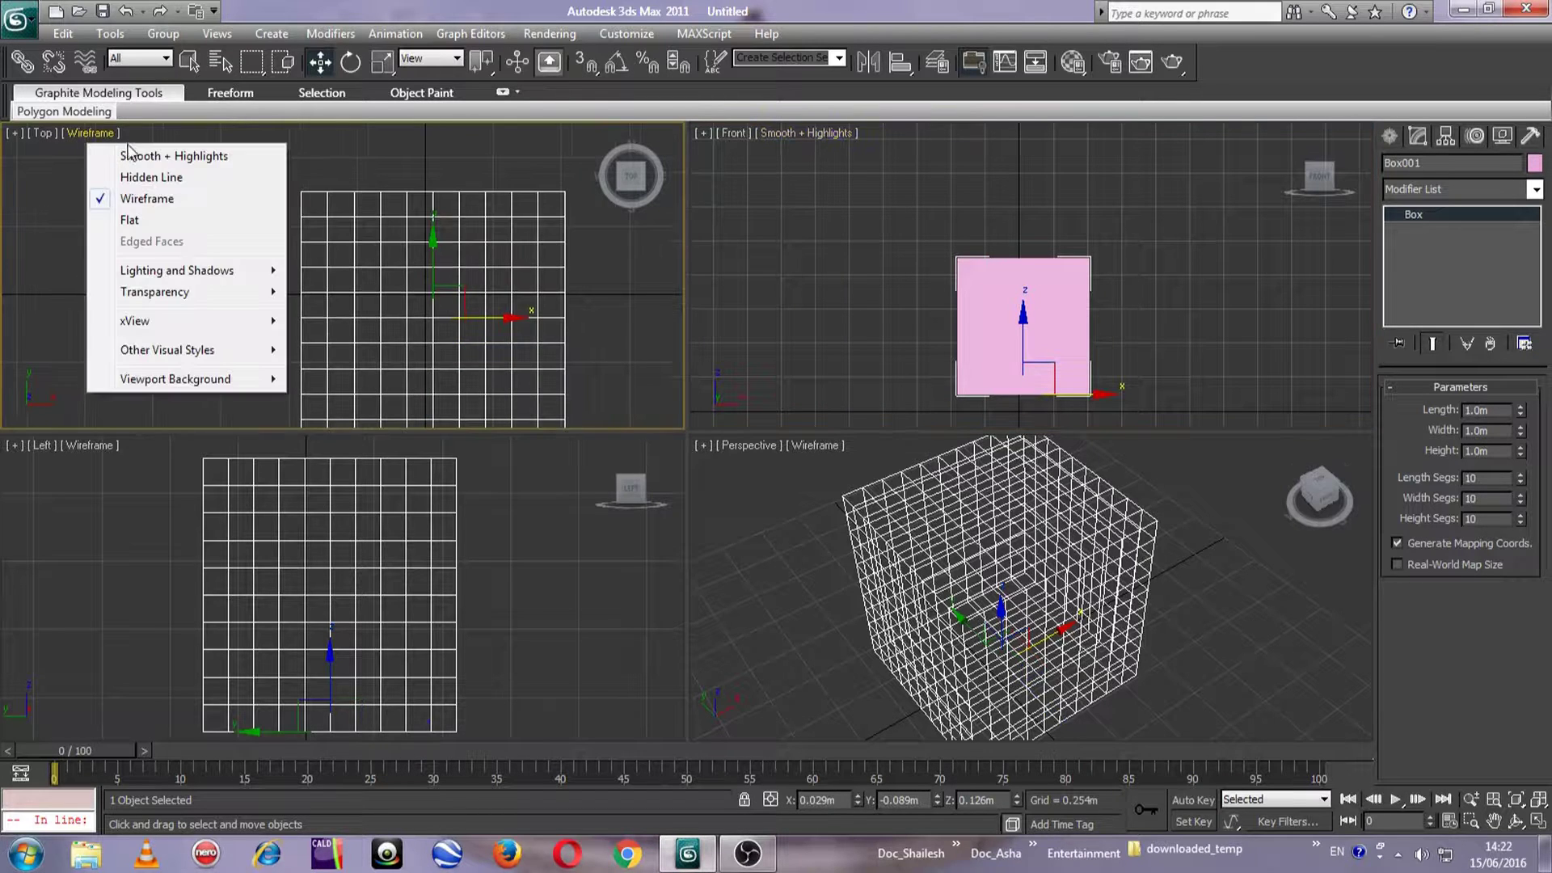
pyautogui.click(122, 154)
pyautogui.click(85, 446)
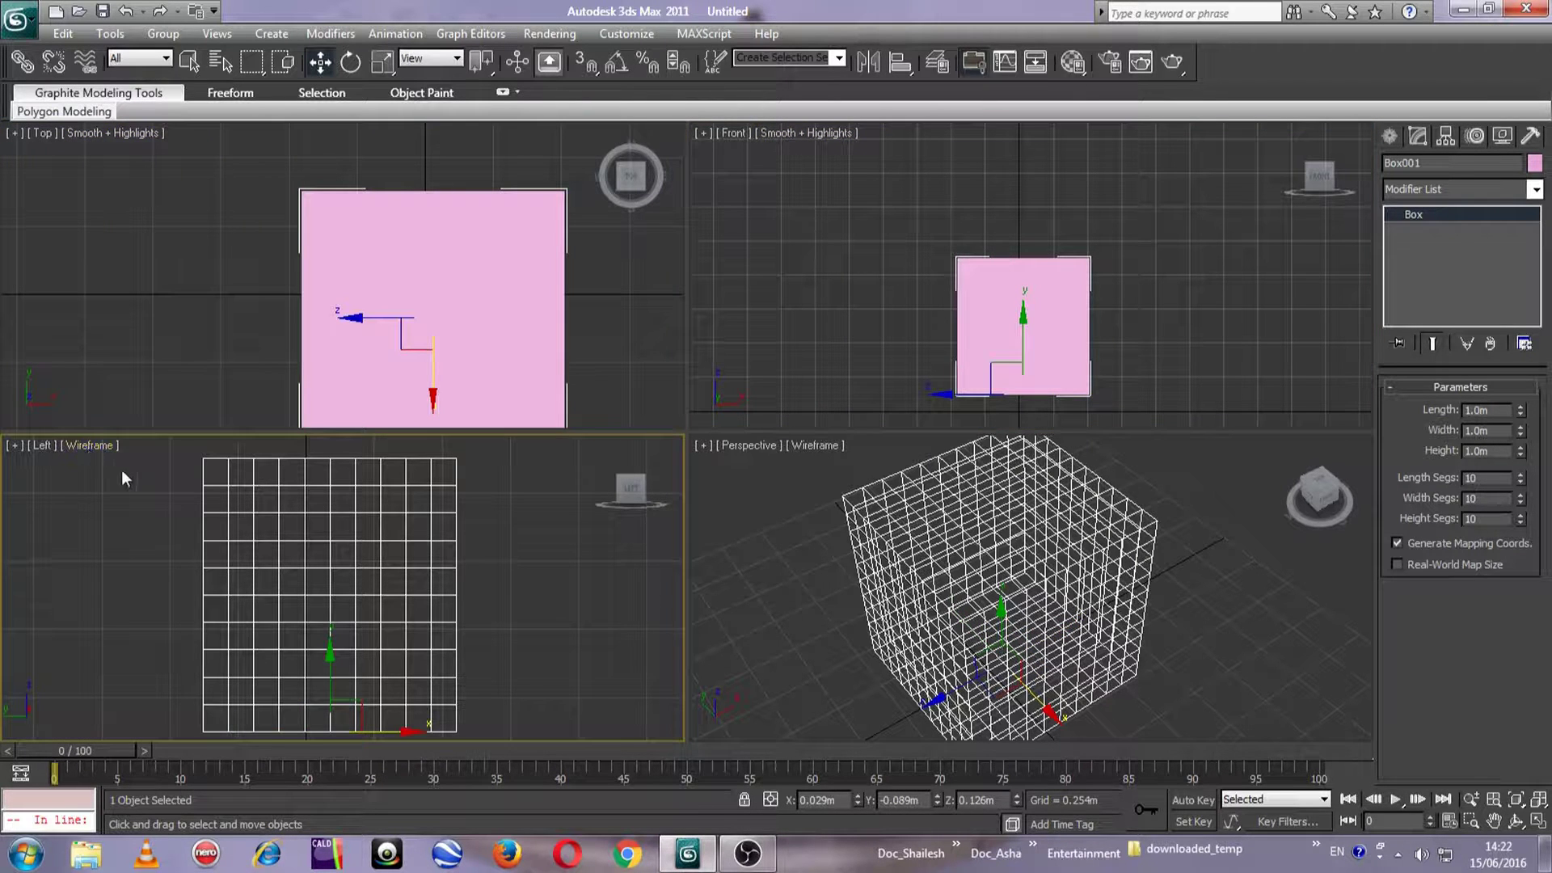
pyautogui.click(86, 449)
pyautogui.click(170, 468)
pyautogui.scroll(-3, 557, 614)
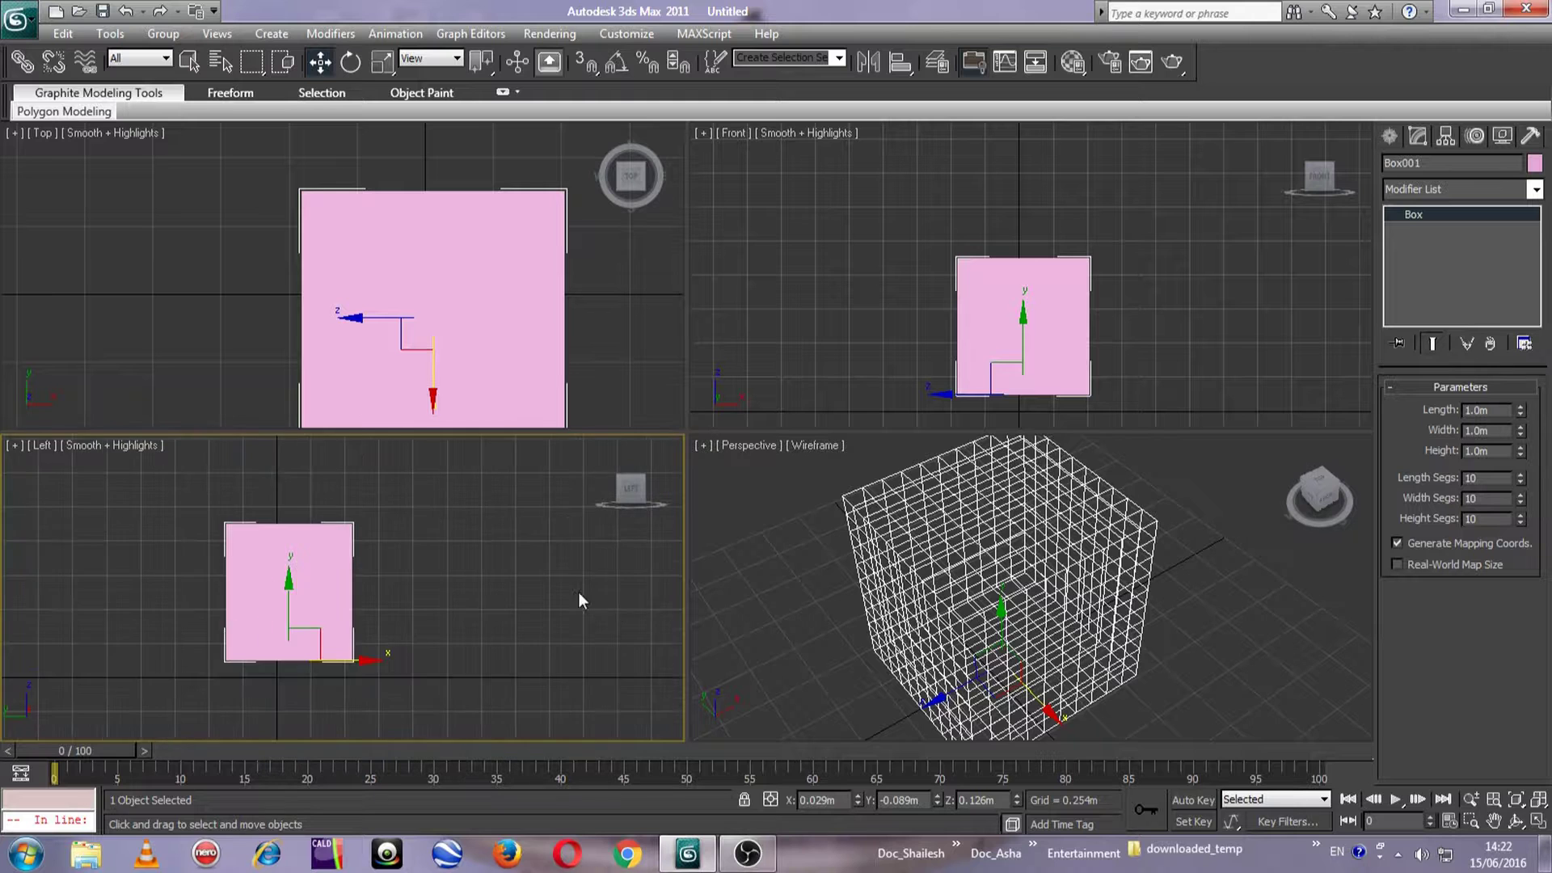
# Step: Shade the perspective view with Smooth + Highlights plus Edged Faces and inspect the segmented box from another side
pyautogui.rightClick(1154, 663)
pyautogui.scroll(2, 1148, 655)
pyautogui.scroll(-3, 1143, 641)
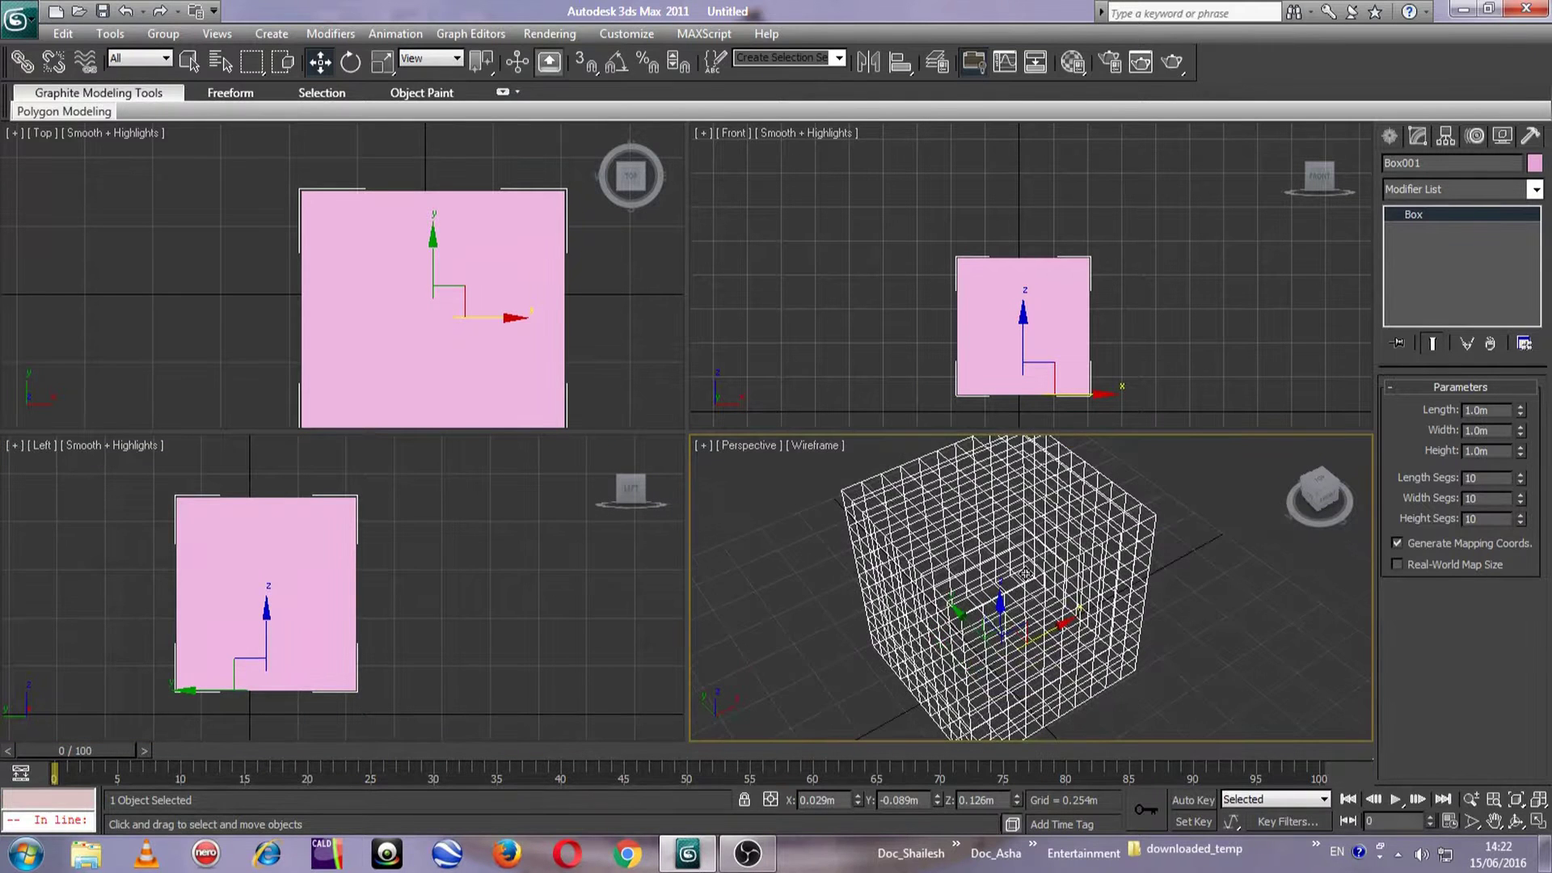
pyautogui.scroll(-2, 1019, 600)
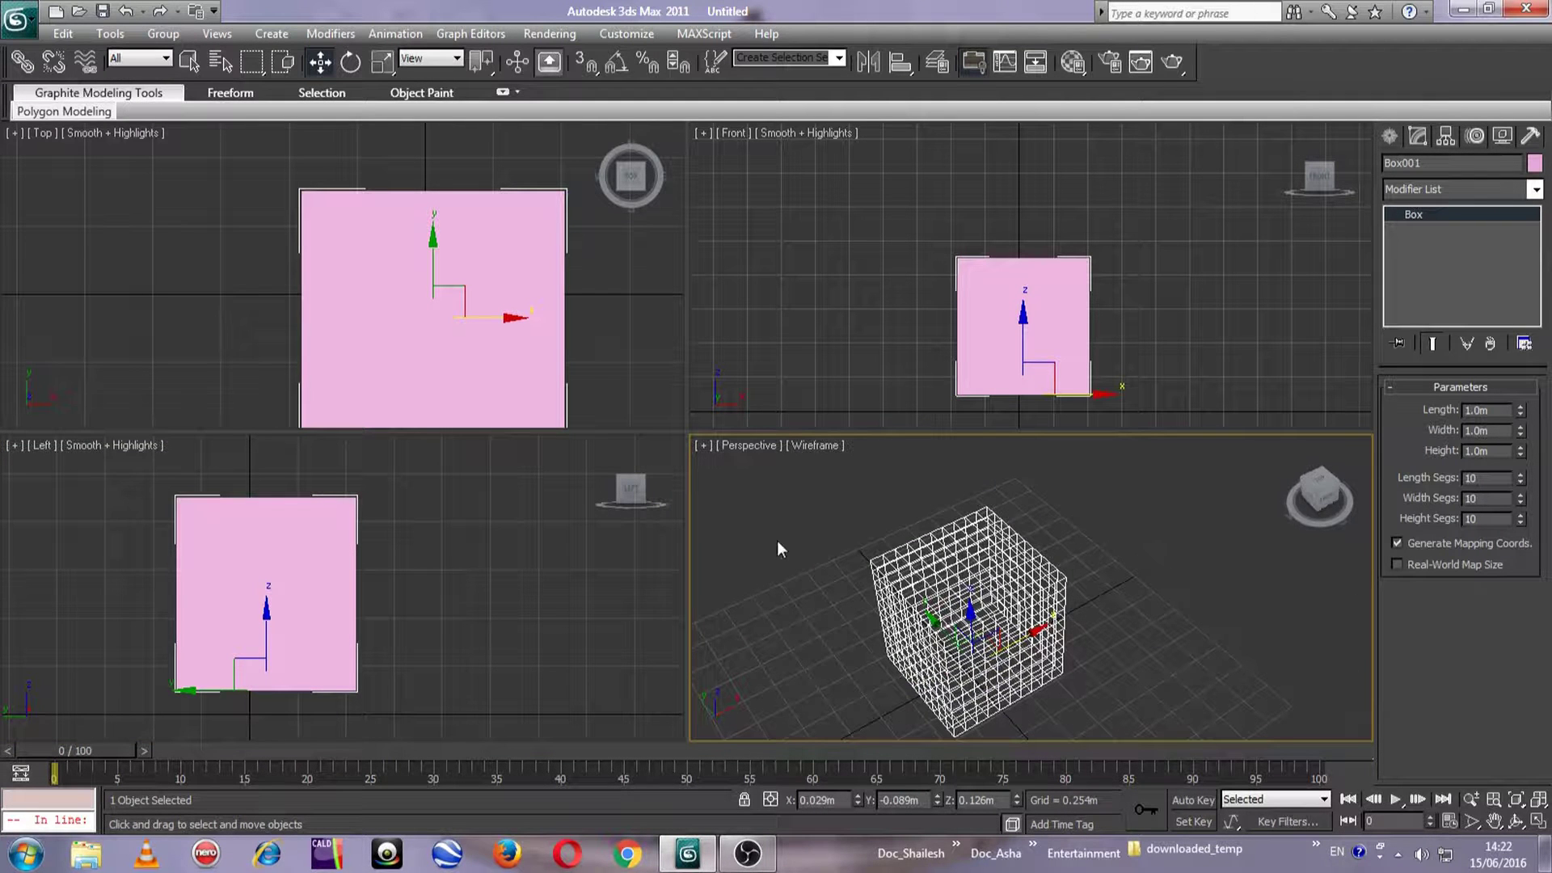
pyautogui.click(823, 448)
pyautogui.click(861, 468)
pyautogui.click(816, 446)
pyautogui.click(881, 553)
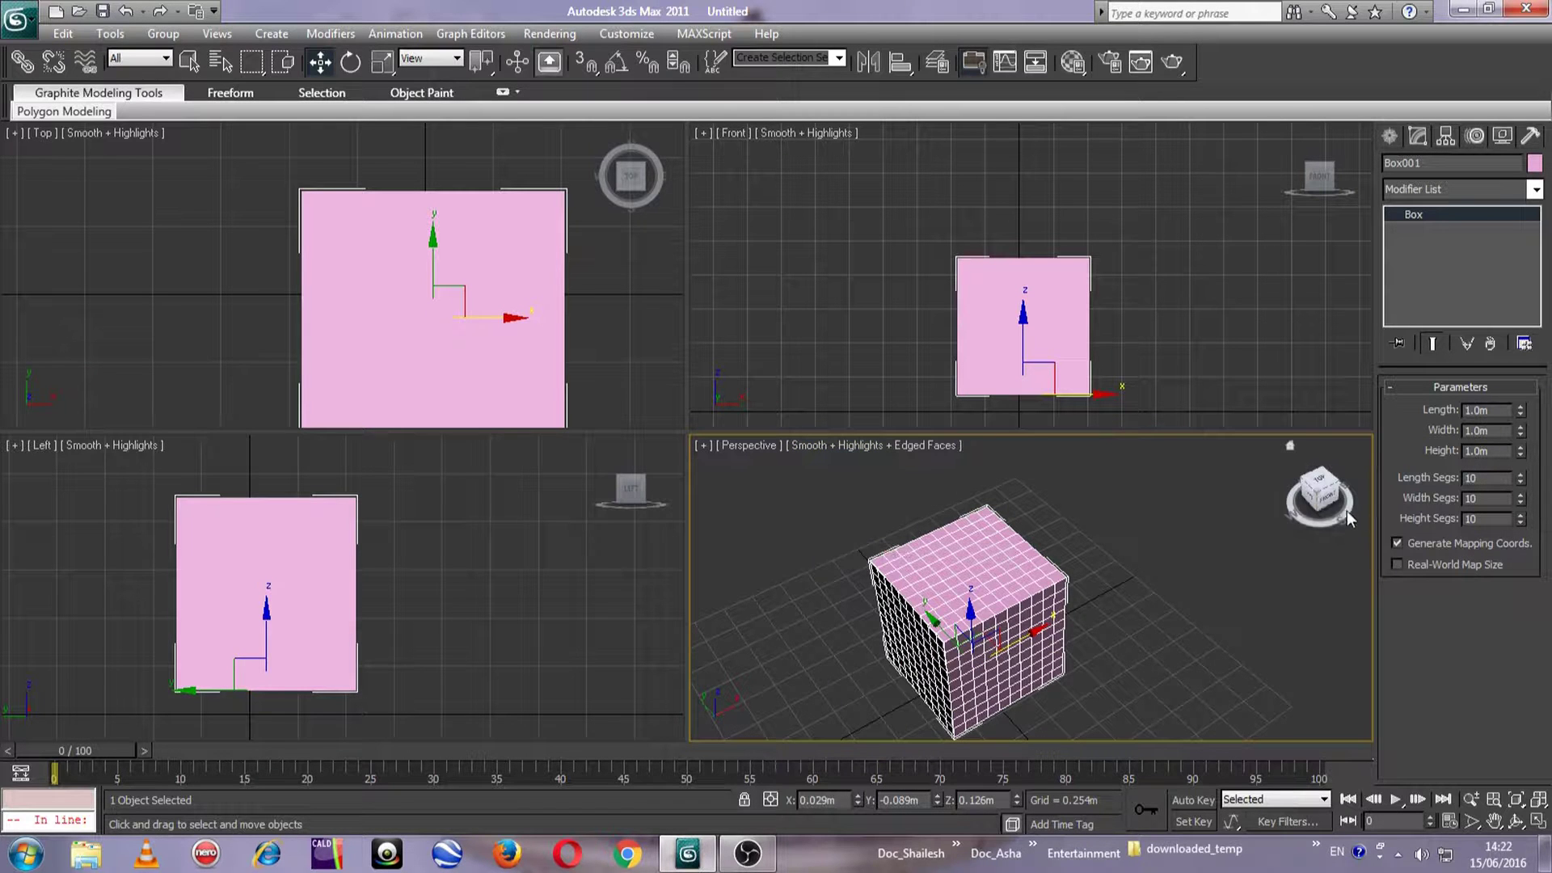
pyautogui.moveTo(1313, 499); pyautogui.dragTo(1196, 505)
pyautogui.scroll(5, 811, 672)
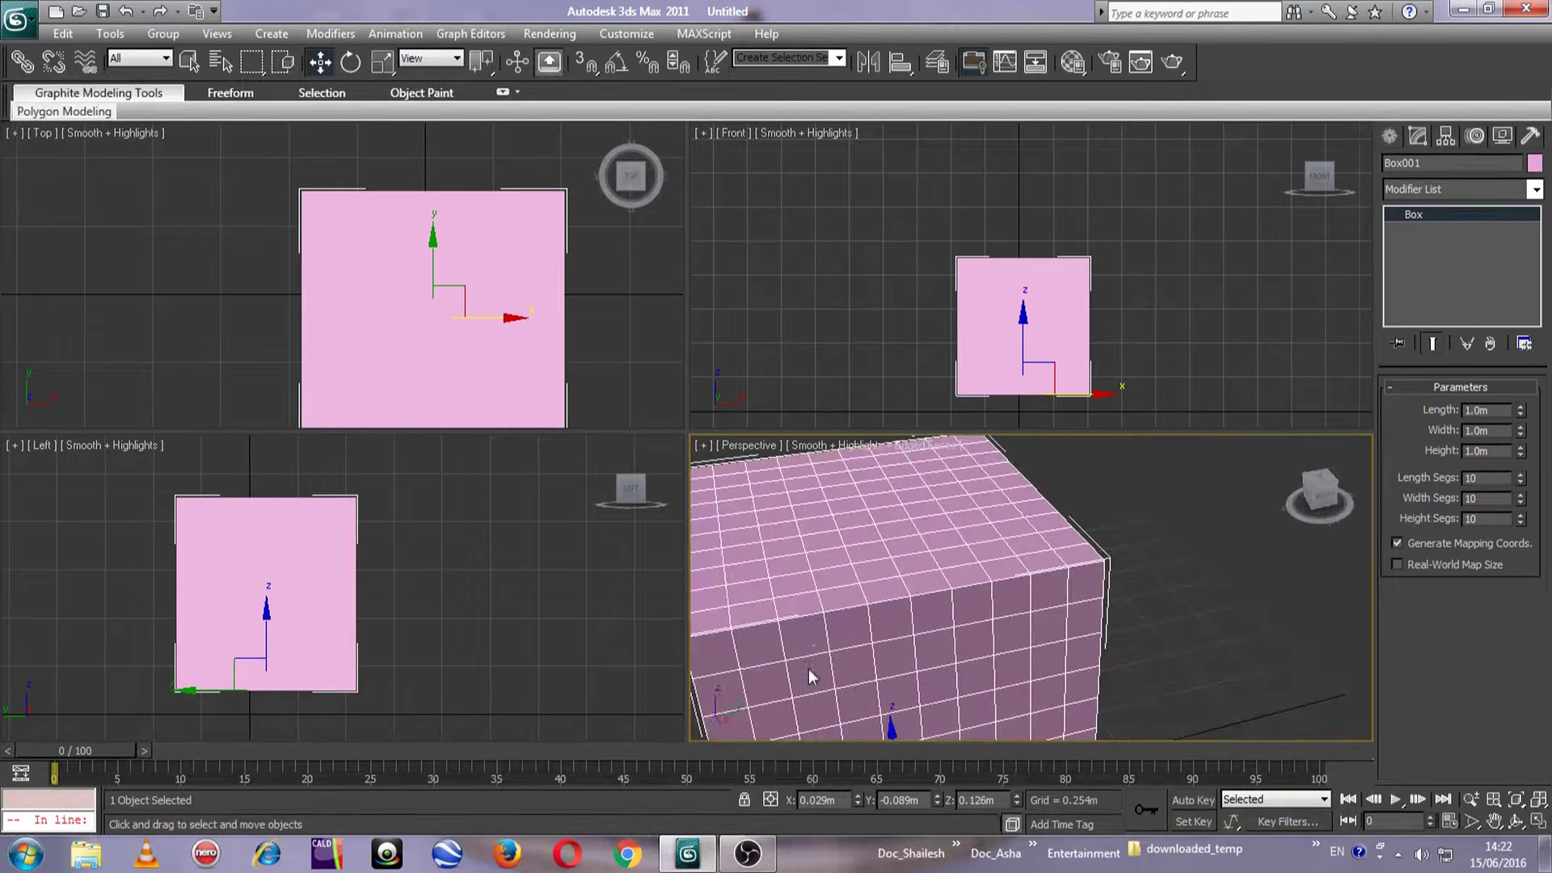
pyautogui.scroll(-5, 860, 594)
pyautogui.moveTo(961, 687); pyautogui.dragTo(999, 629, button='middle')
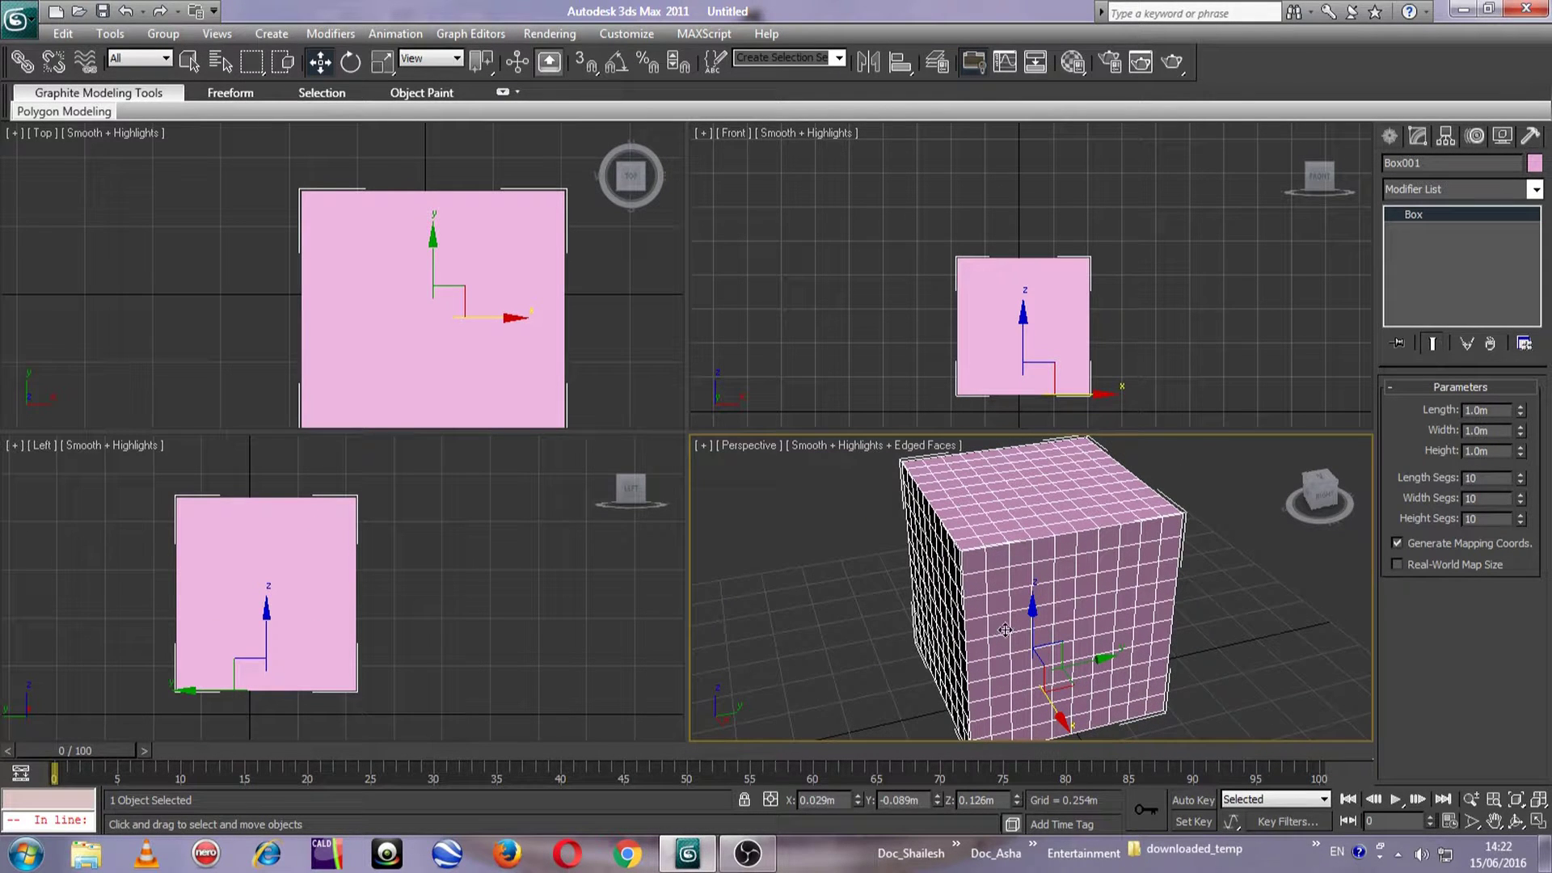